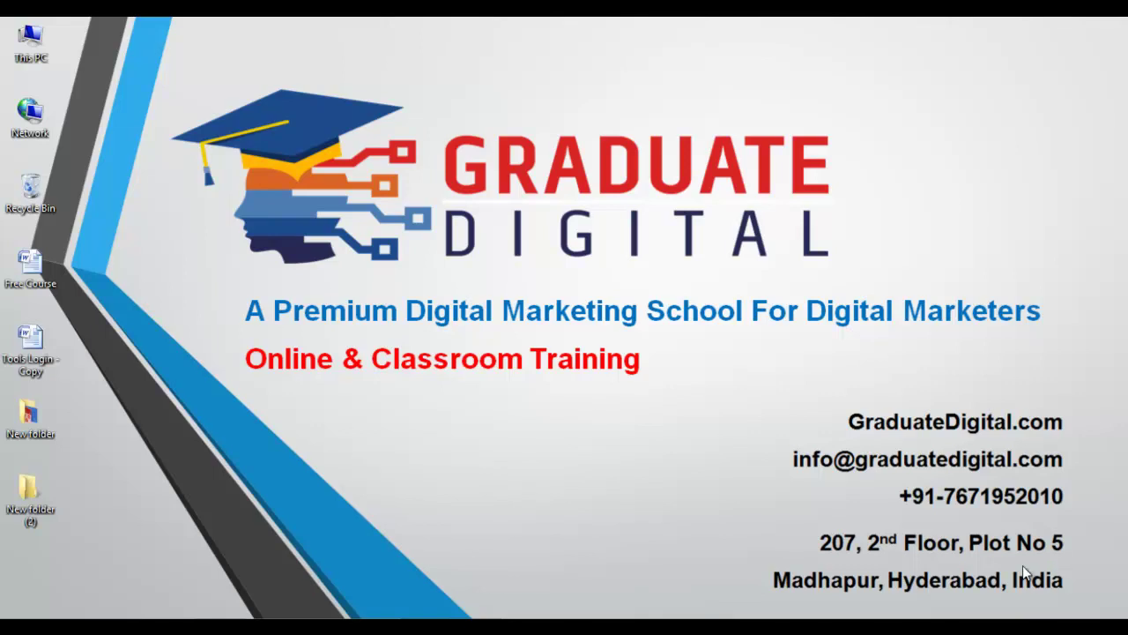
Step: Switch to the Chrome browser and look over the open DM Intent, Blogger and IFTTT pages
left_click(267, 608)
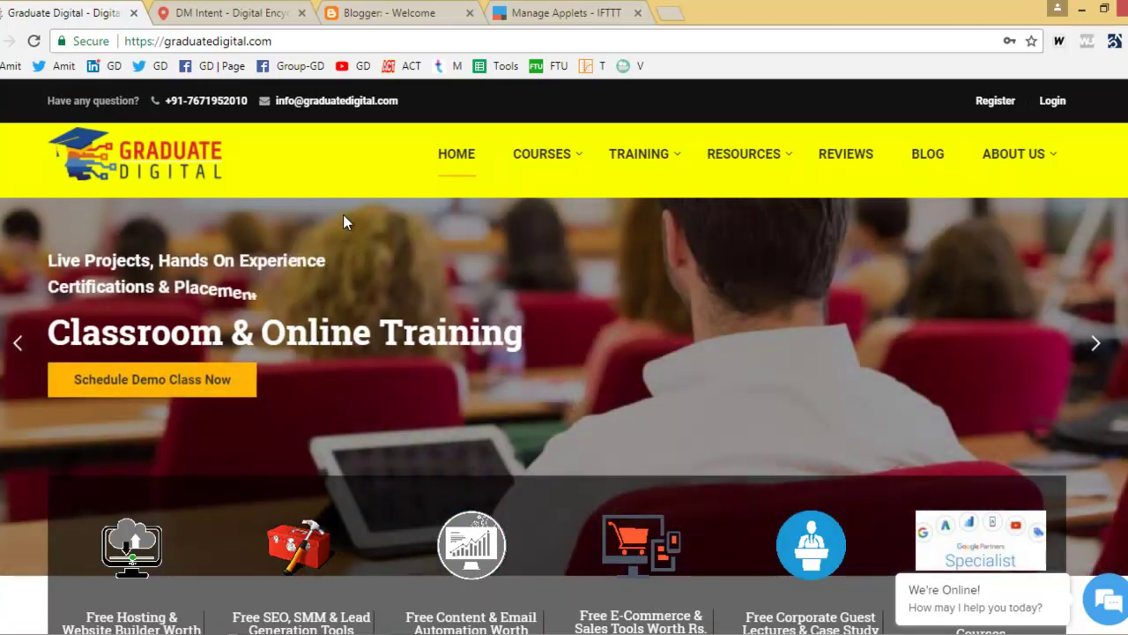
left_click(416, 14)
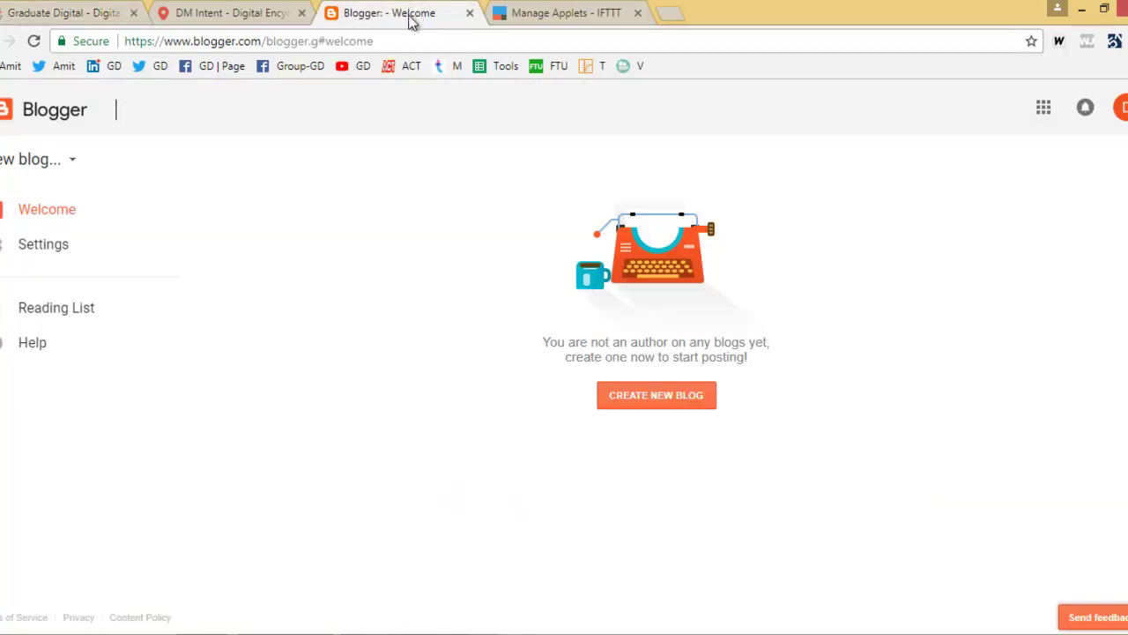
left_click(288, 11)
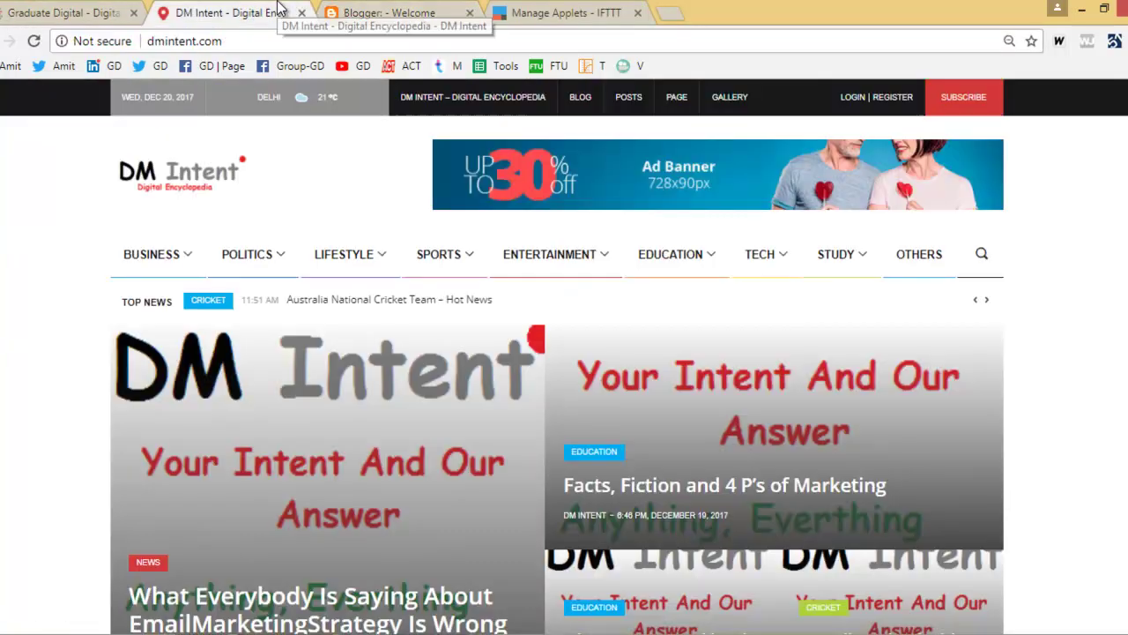
left_click(372, 8)
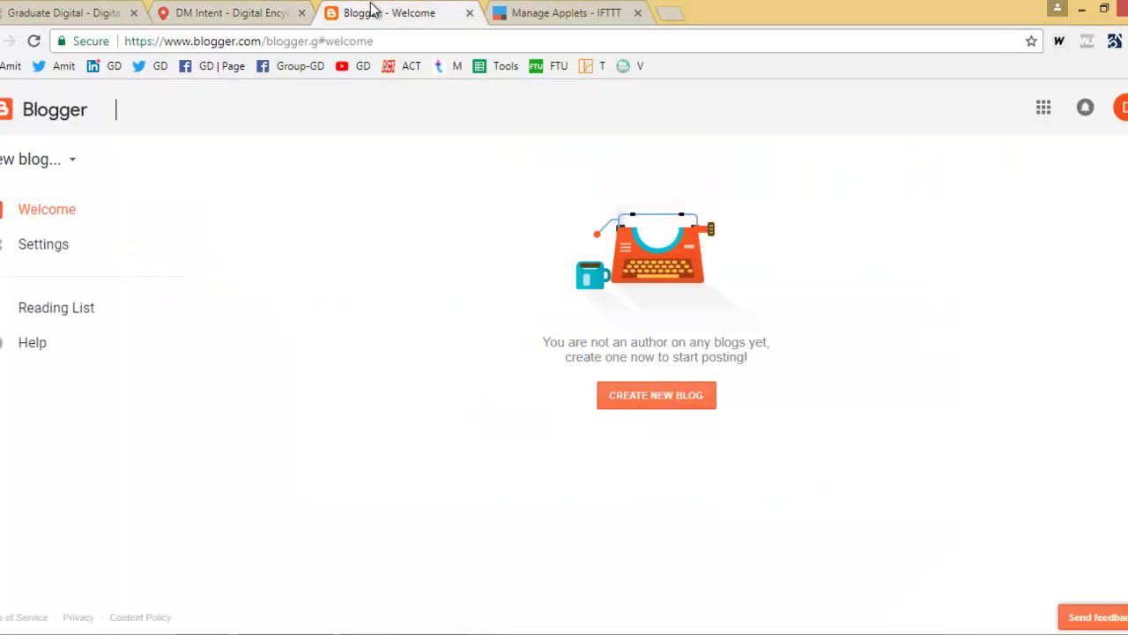
left_click(535, 10)
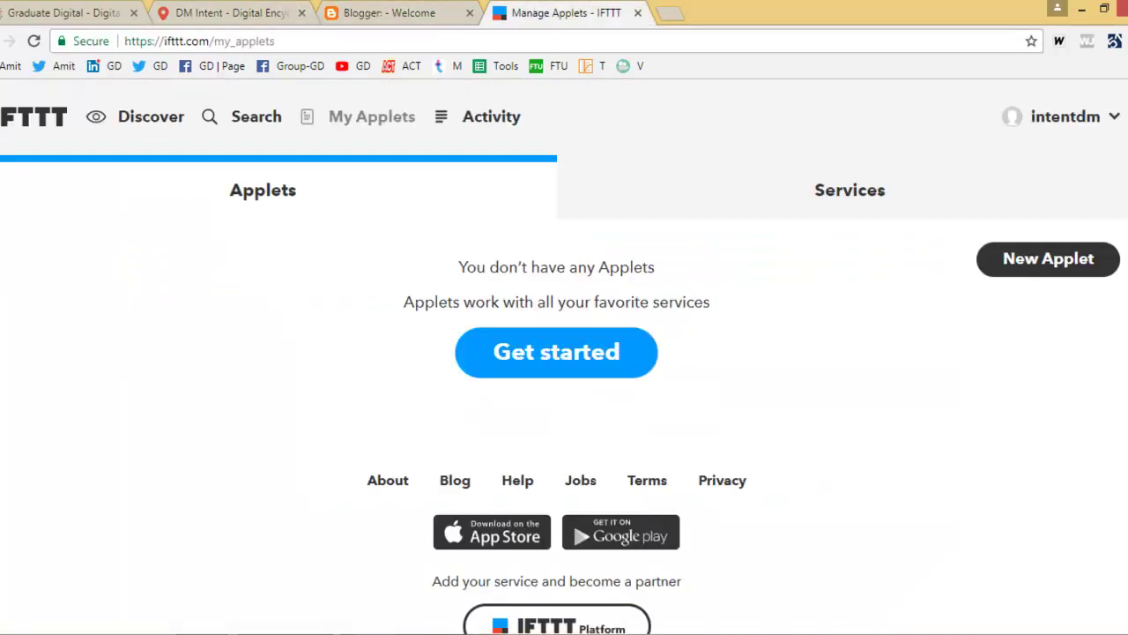
left_click(673, 13)
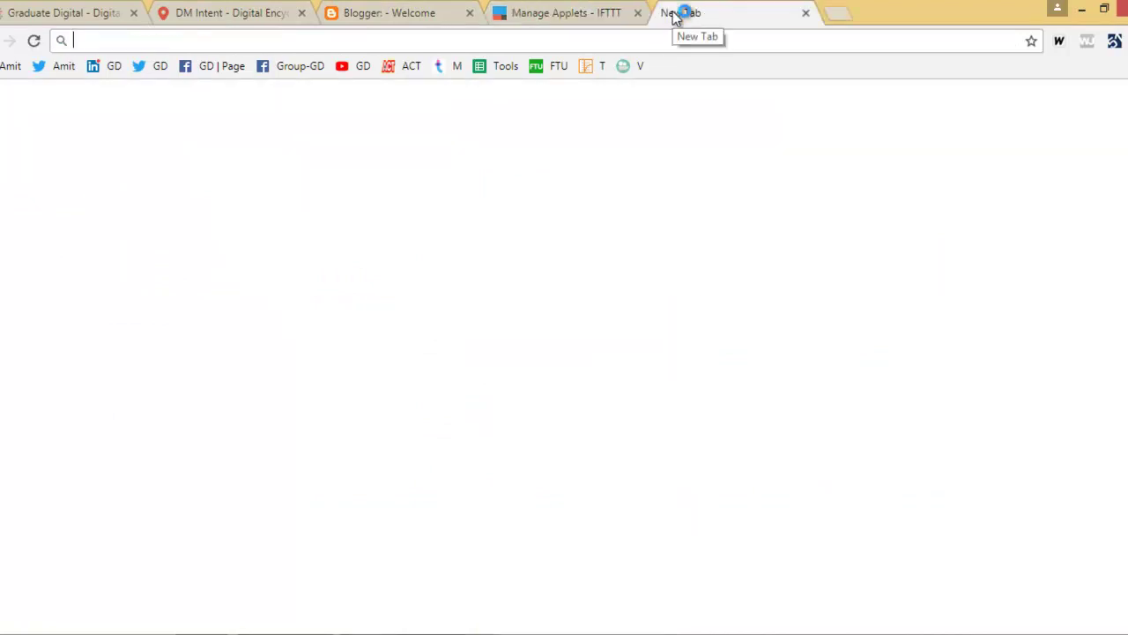
left_click(596, 9)
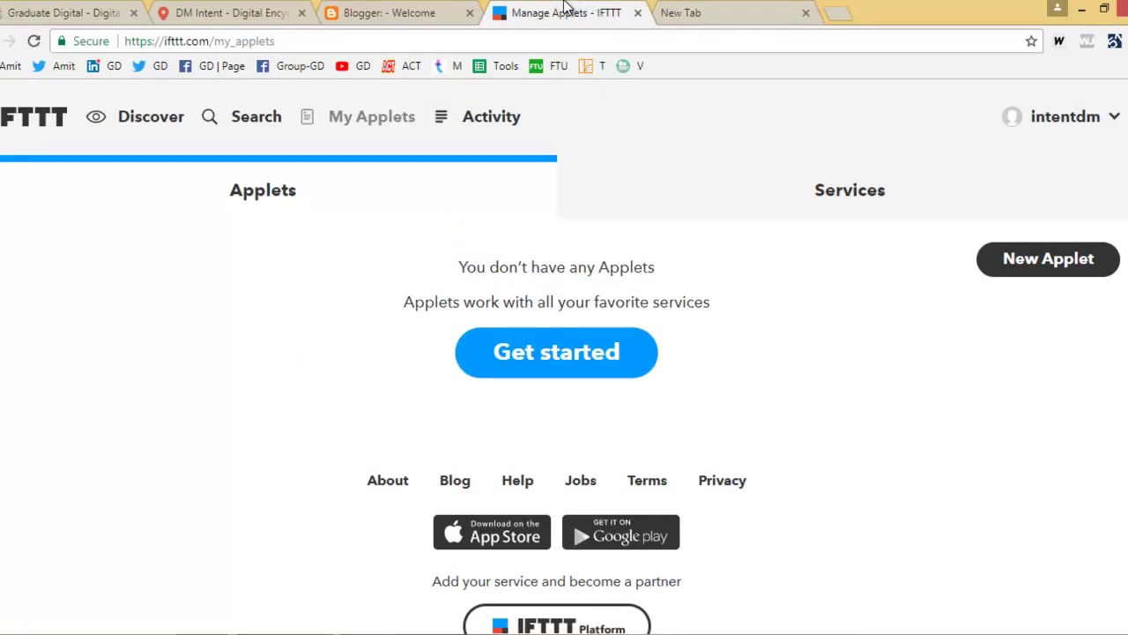
Step: Start a new blog in Blogger and enter 2018hotnews as its title
left_click(465, 9)
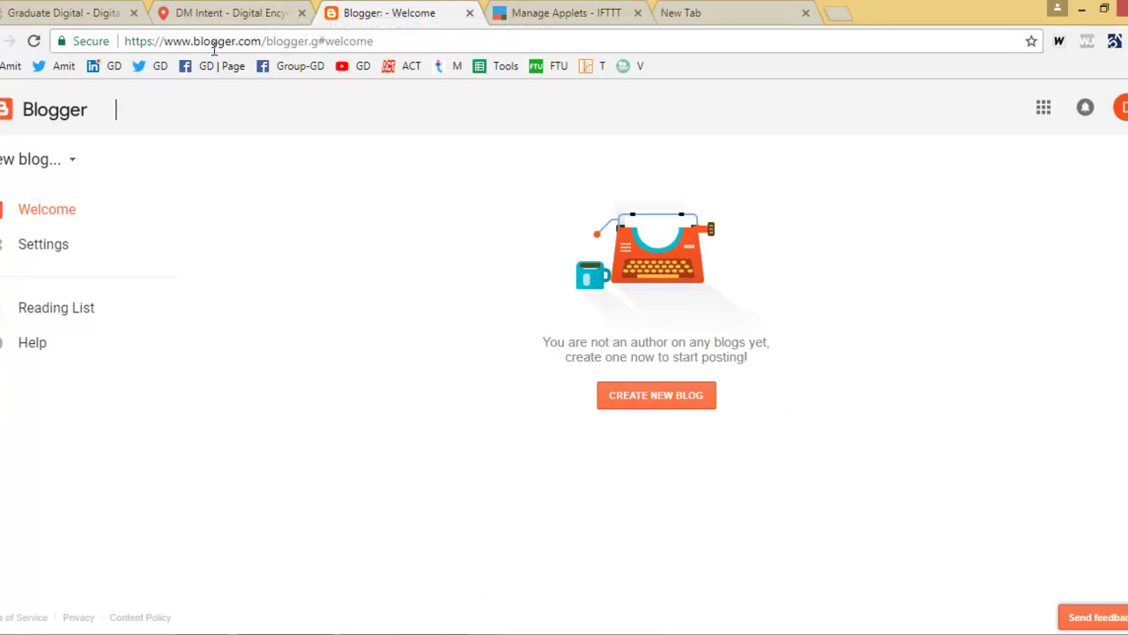
left_click_drag(261, 41, 106, 38)
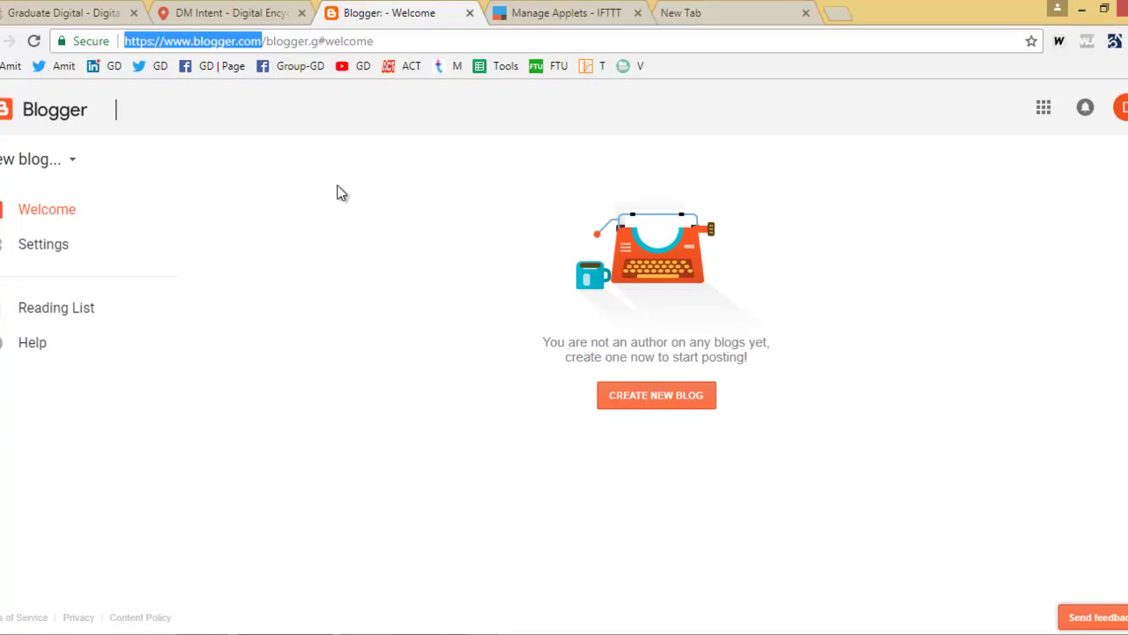
left_click(630, 403)
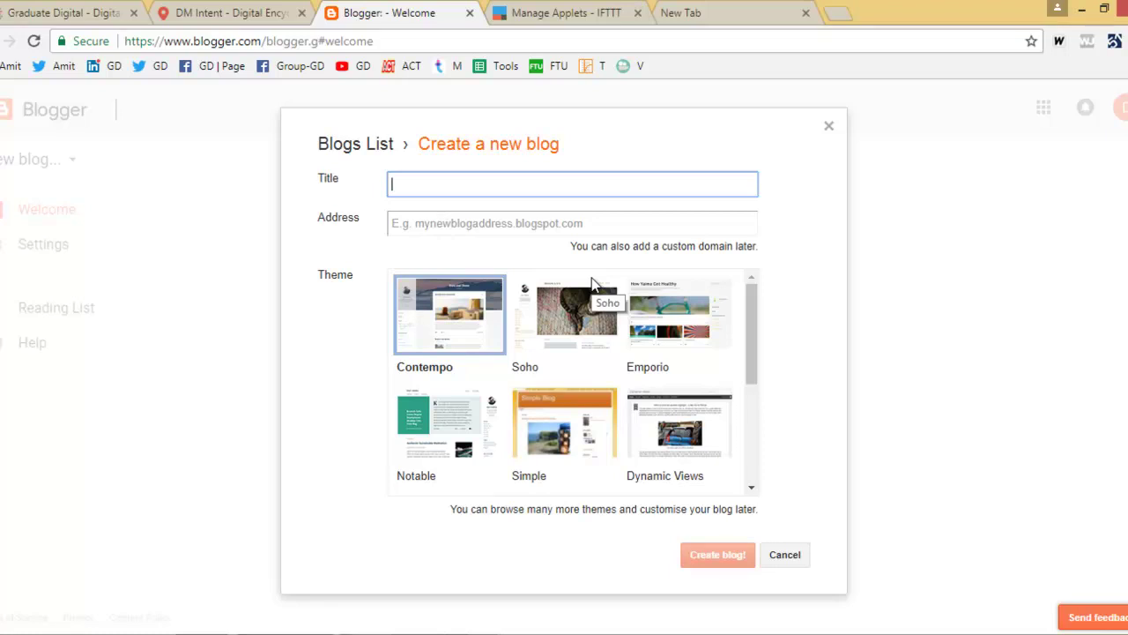
type("2018hot news")
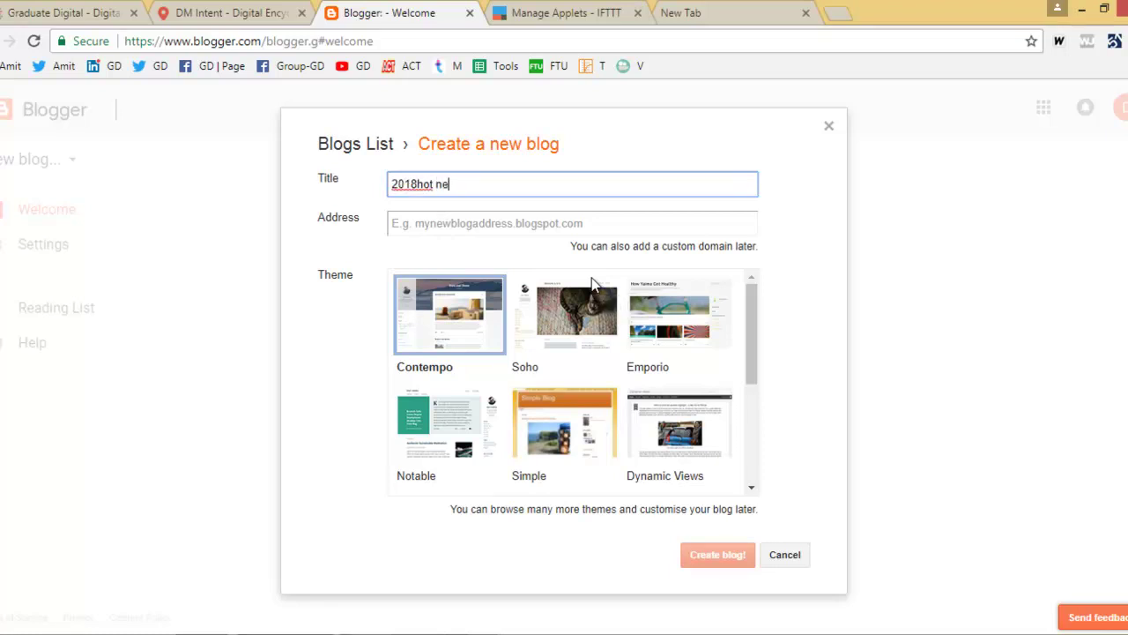
key("BackSpace")
key("BackSpace")
key("BackSpace")
key("BackSpace")
key("BackSpace")
type("news")
Step: Create the blog with the address 2018hotnews.blogspot.com, reusing the title text, and decline the Google Domains offer
key("ctrl+a")
key("ctrl+c")
key("Tab")
key("ctrl+v")
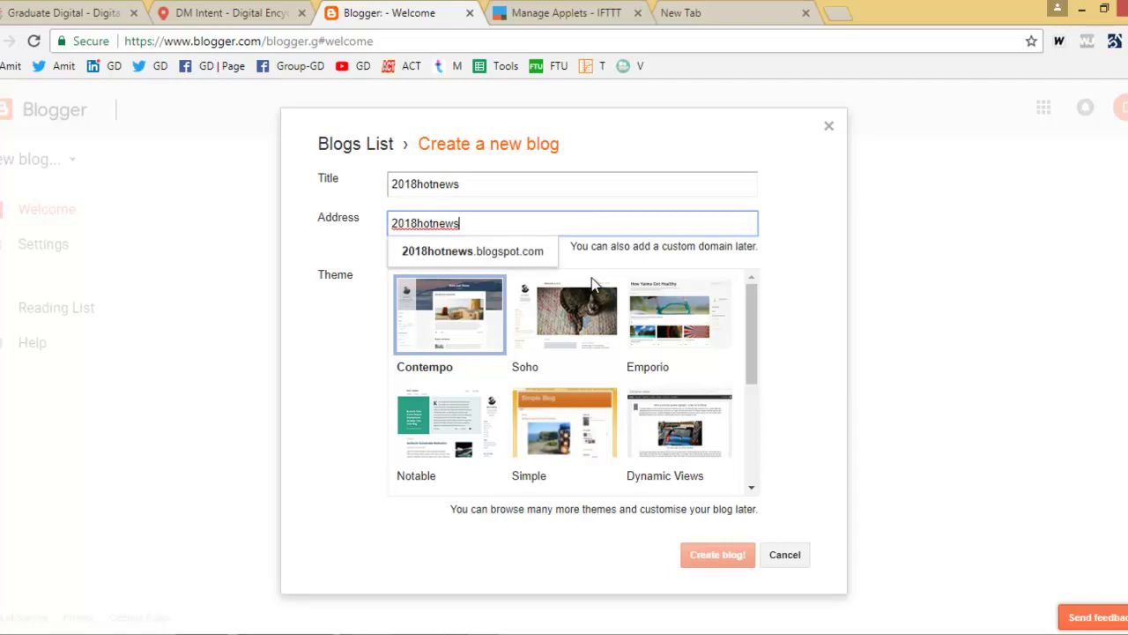
left_click(474, 253)
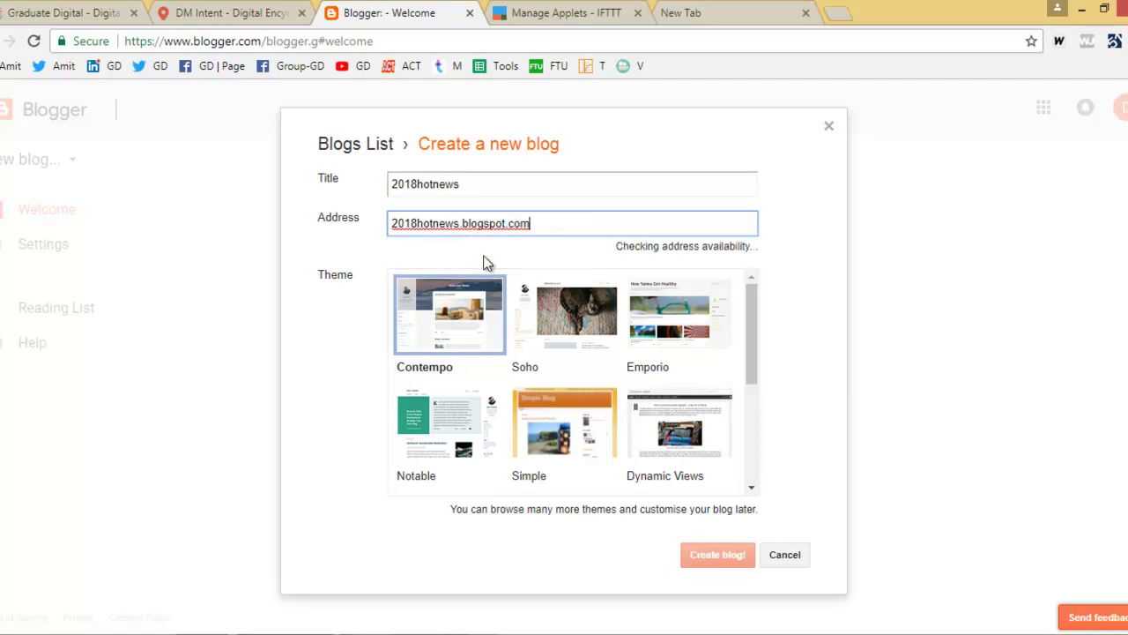
left_click(694, 560)
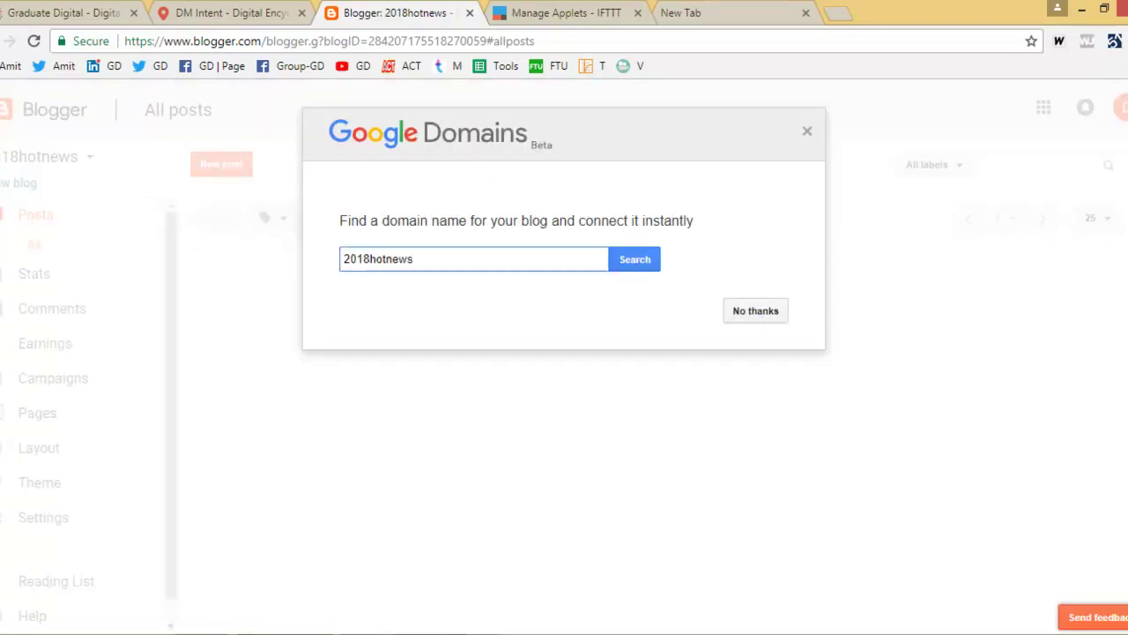
left_click(755, 310)
scroll(97, 520, "down", 1)
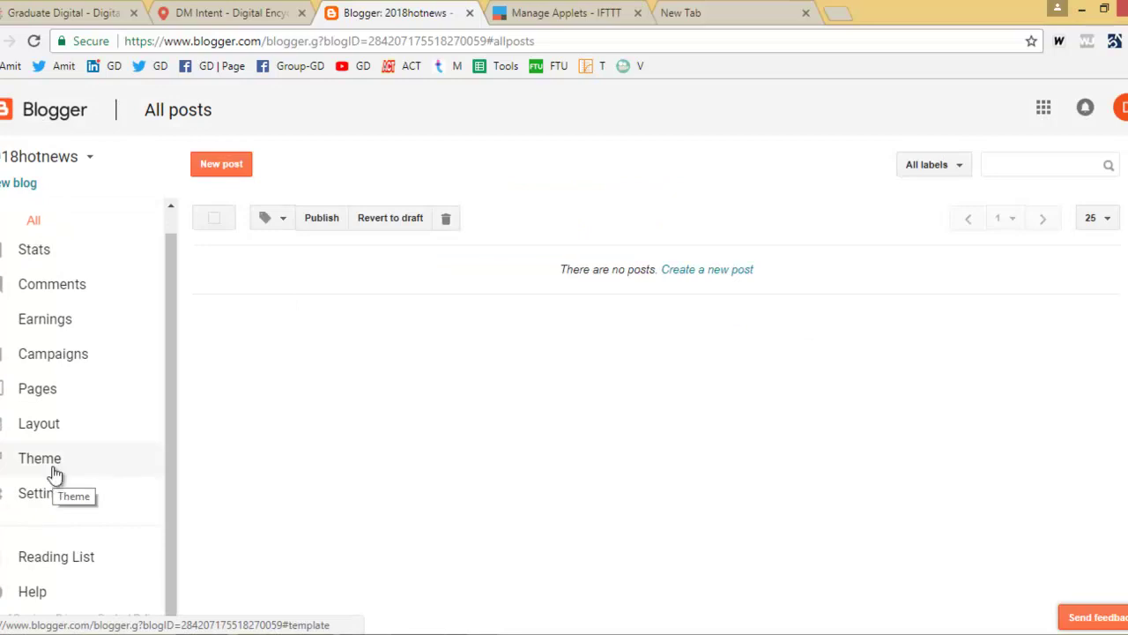
scroll(55, 474, "up", 1)
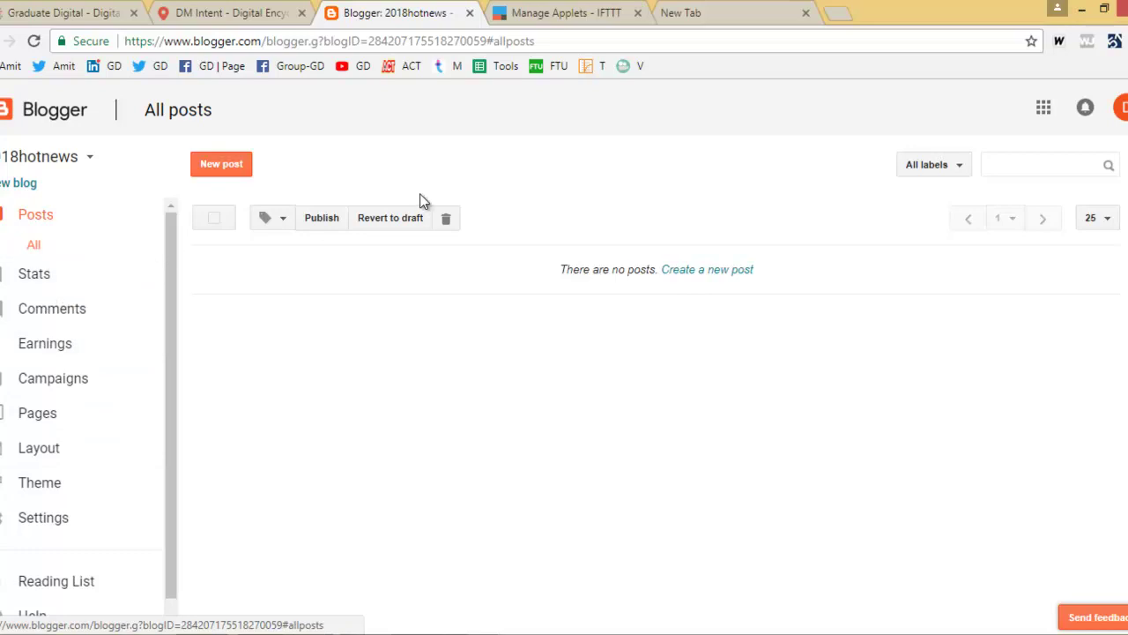
Step: Switch to IFTTT, close the unused blank browser tab, and start a new applet
left_click(531, 11)
left_click(708, 10)
left_click(617, 11)
left_click(805, 12)
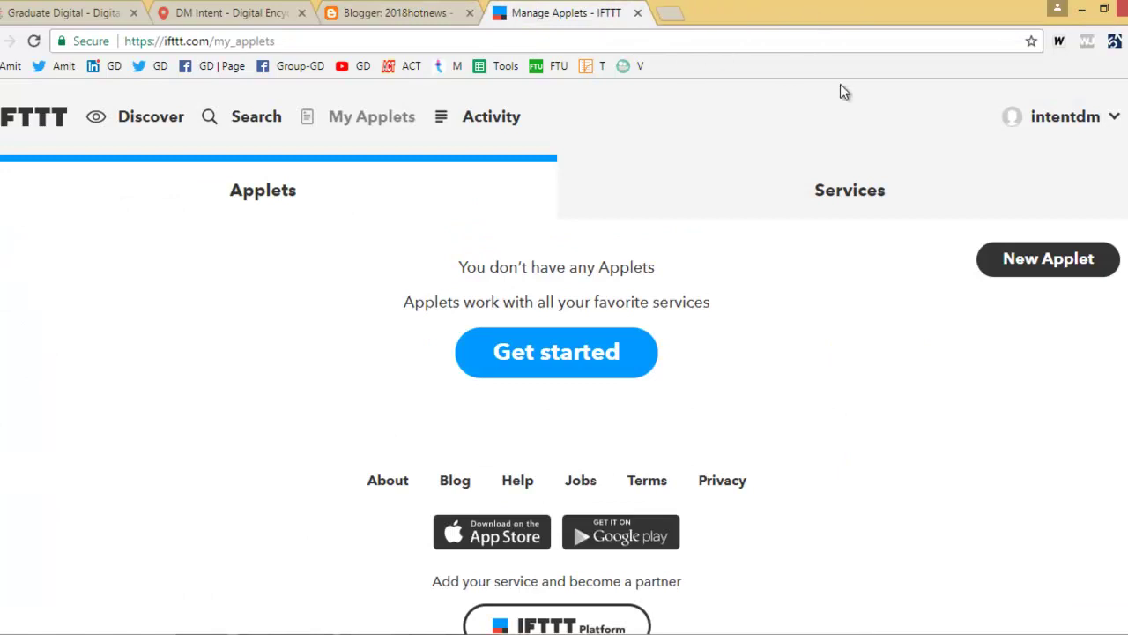
left_click(372, 123)
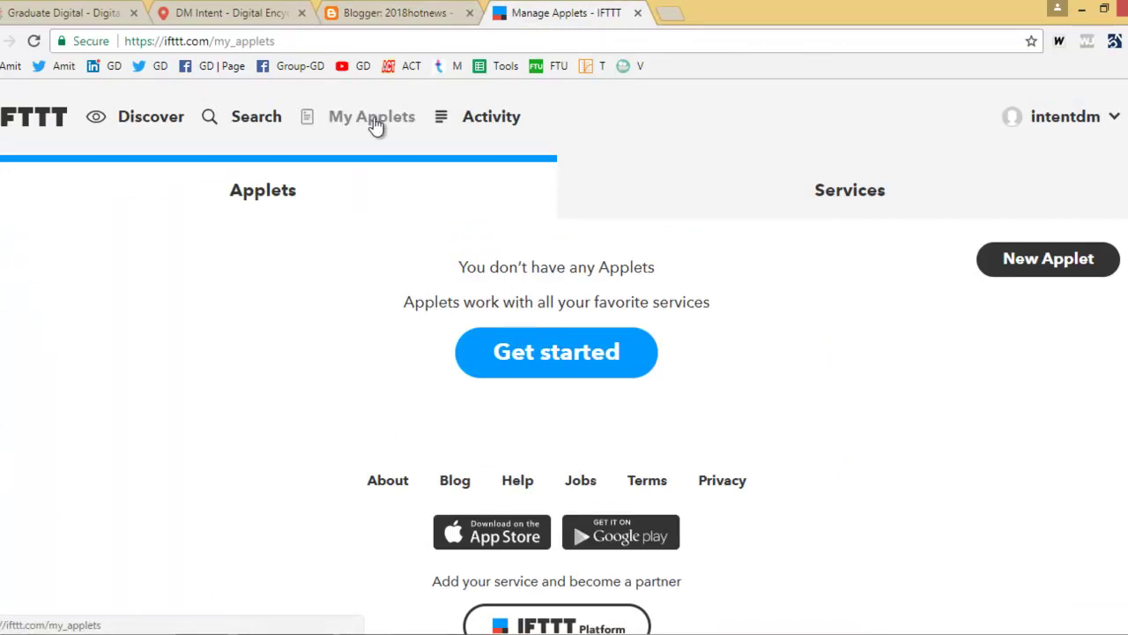
left_click_drag(204, 42, 164, 41)
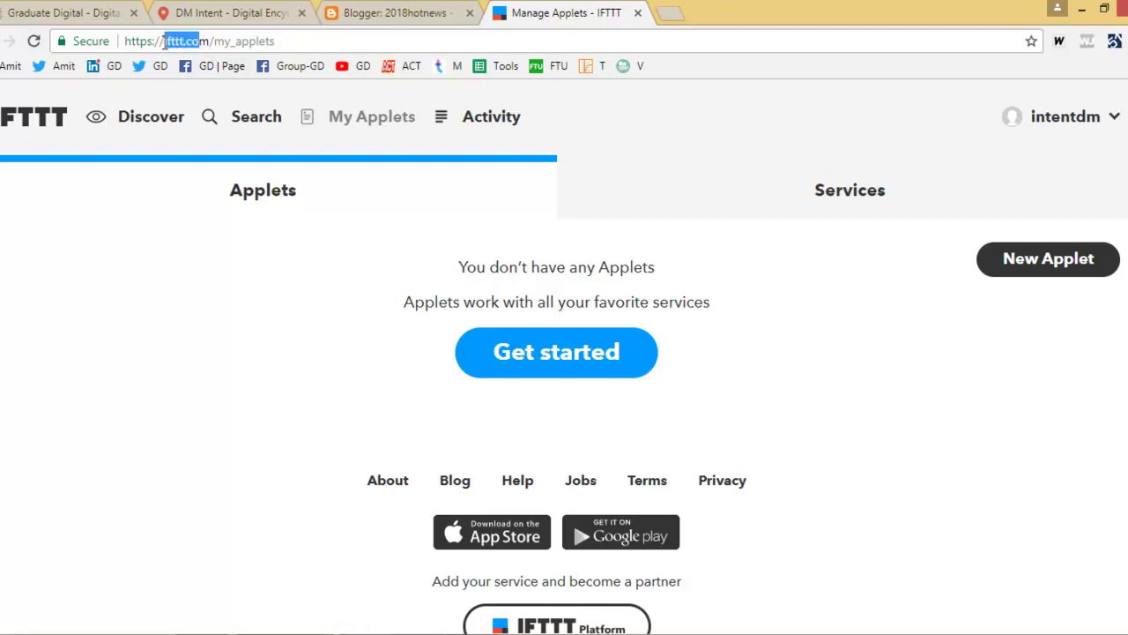
left_click(388, 120)
left_click(1061, 273)
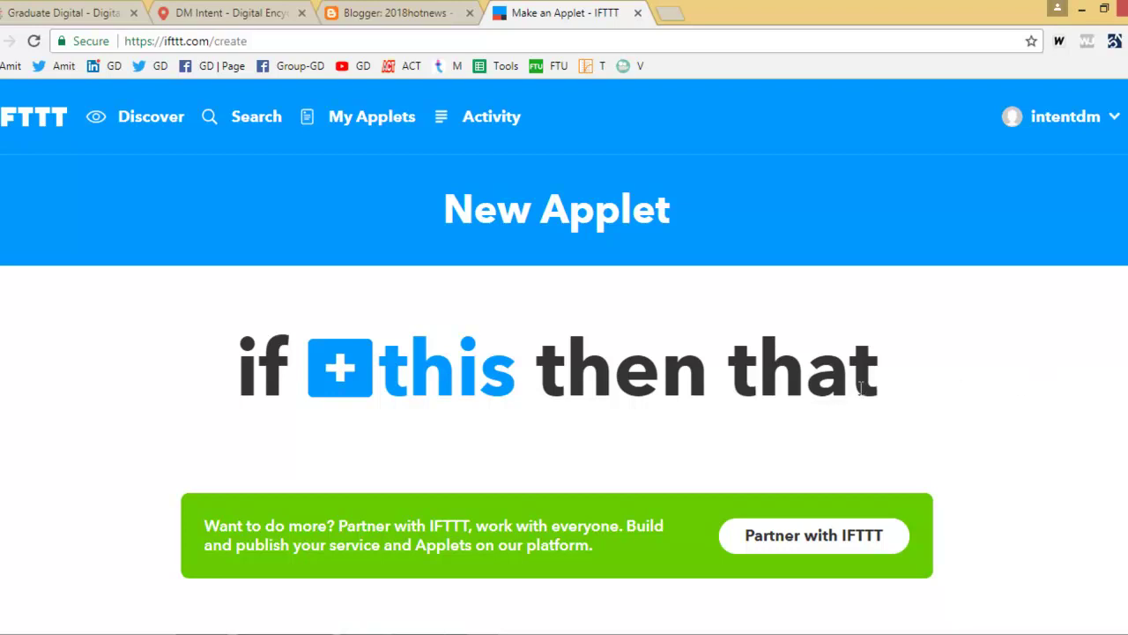
Step: Search the trigger services for news, connect Fox News, and choose the Breaking news alert trigger
left_click(322, 381)
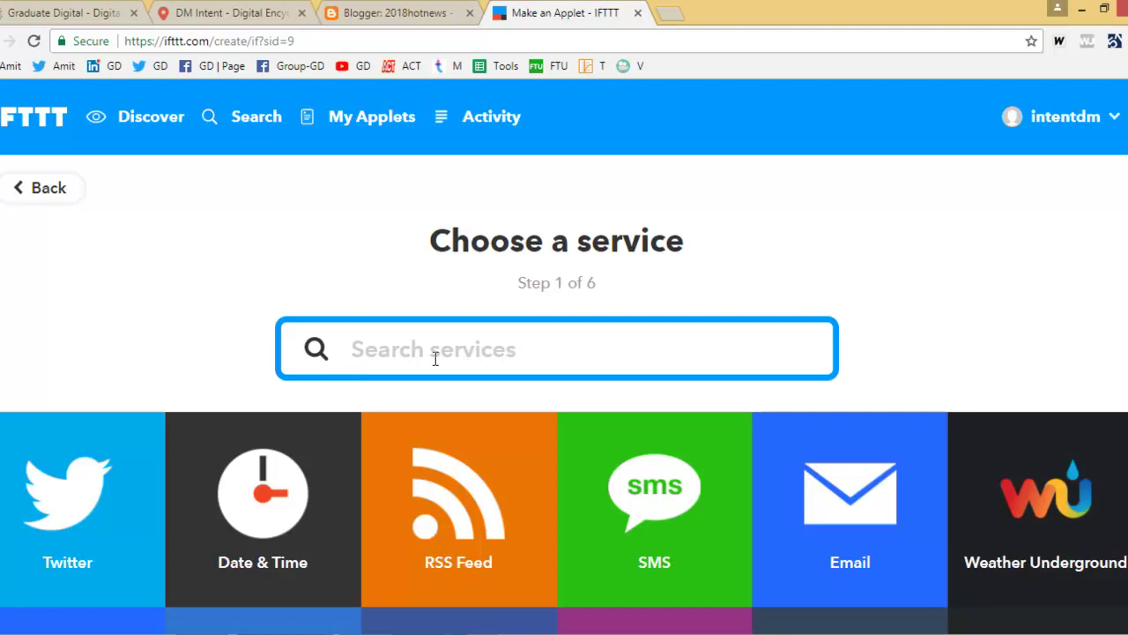
scroll(623, 338, "down", 1)
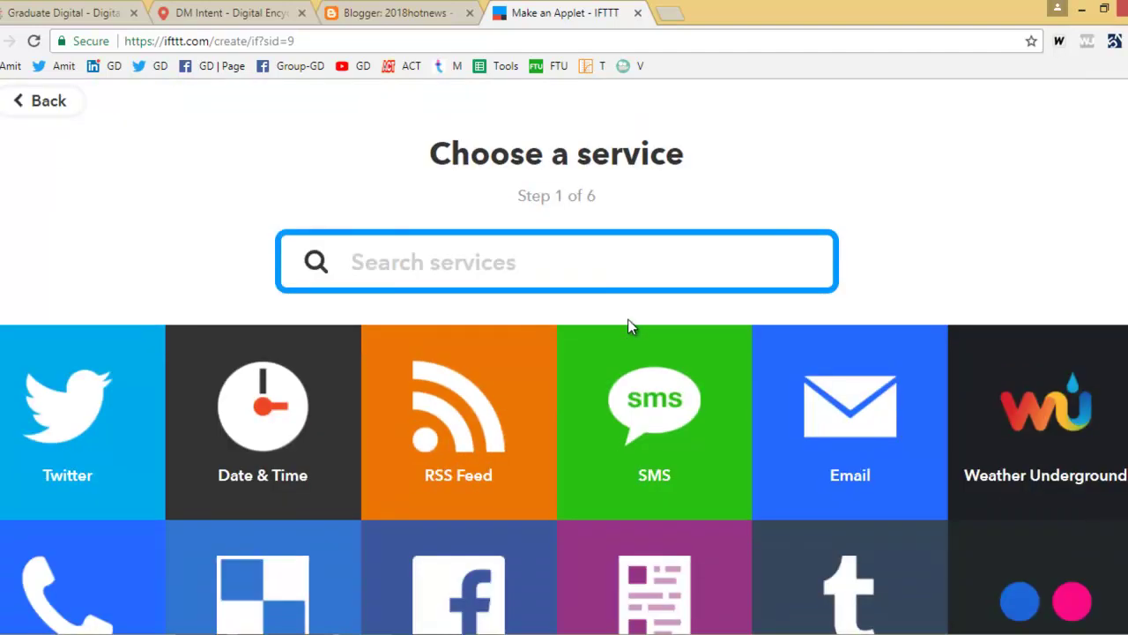
type("news")
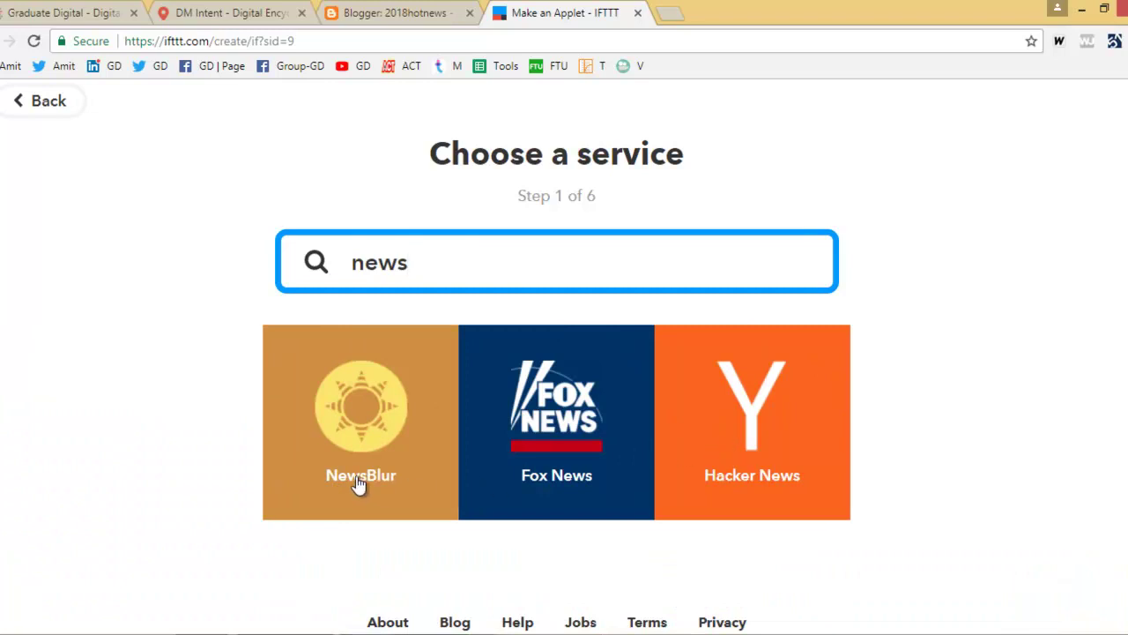
left_click(573, 426)
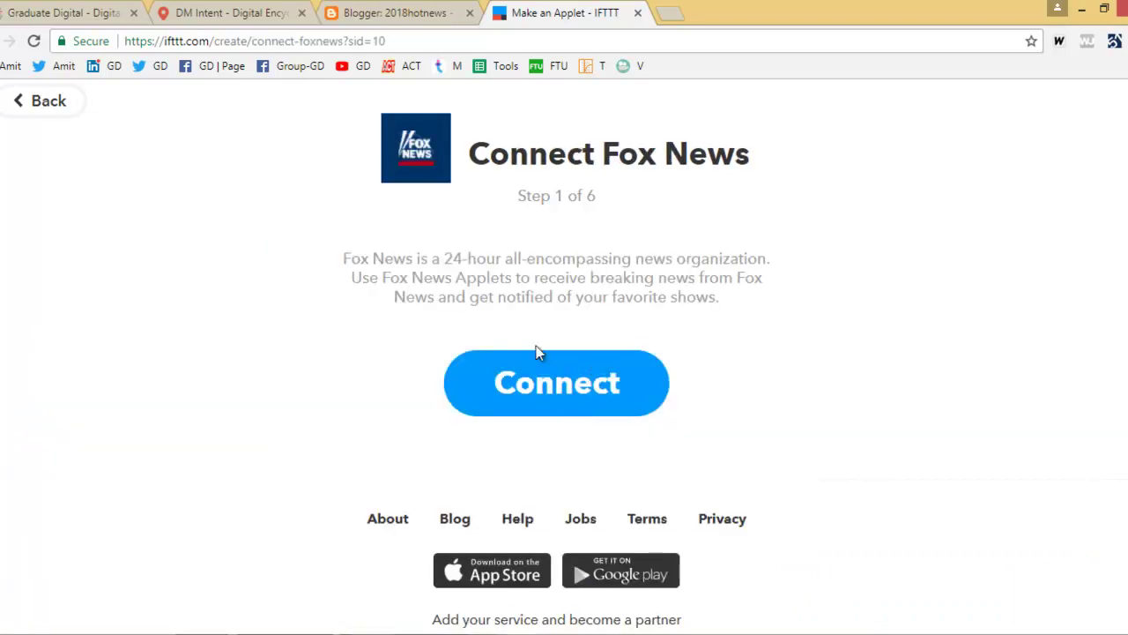
left_click(526, 362)
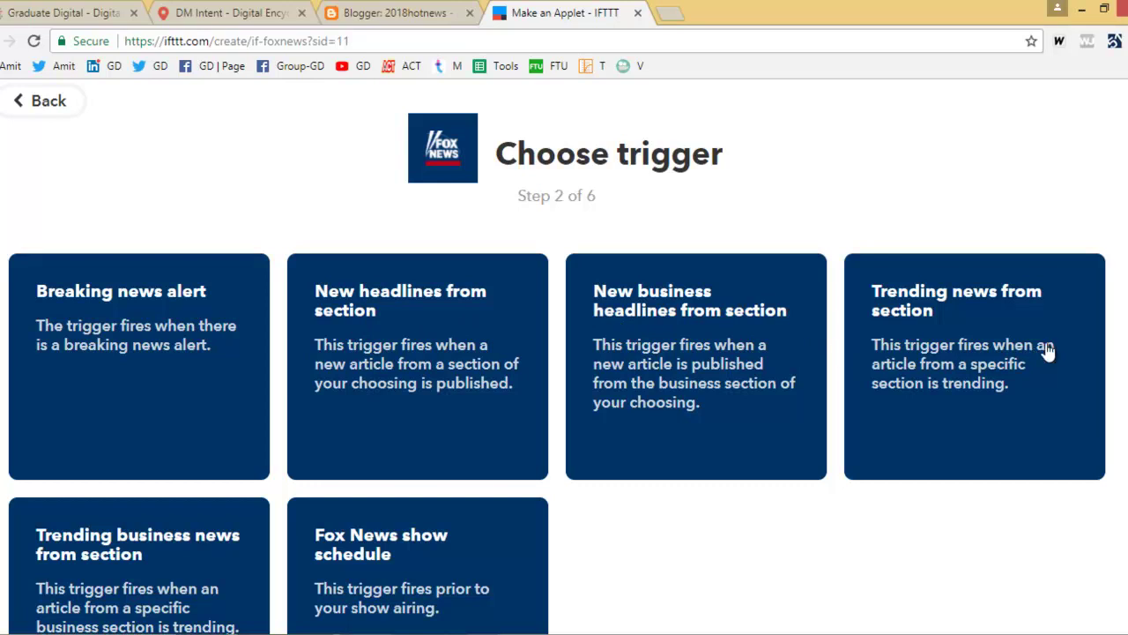
scroll(1048, 351, "down", 1)
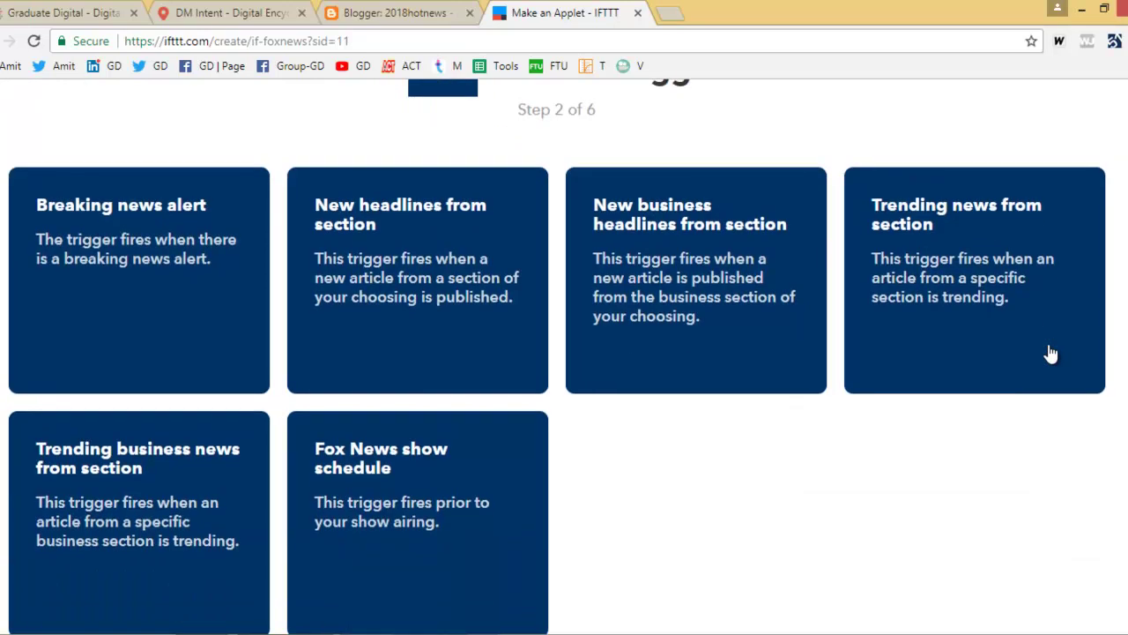
left_click(91, 276)
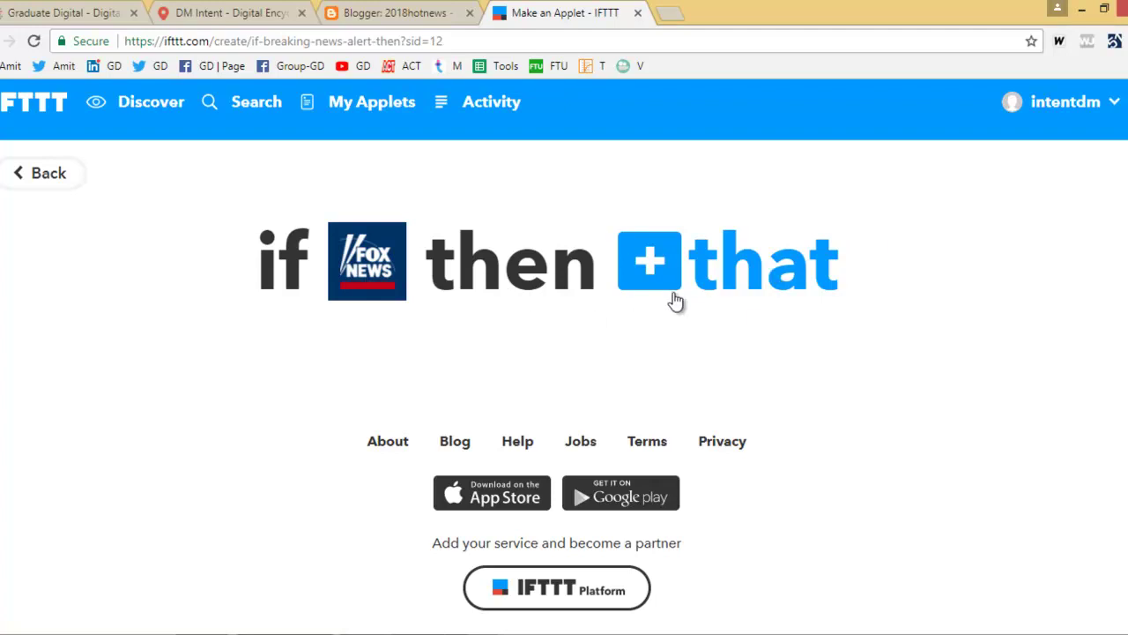
Step: Set Blogger as the applet's action service and choose the Create a post action
left_click(657, 267)
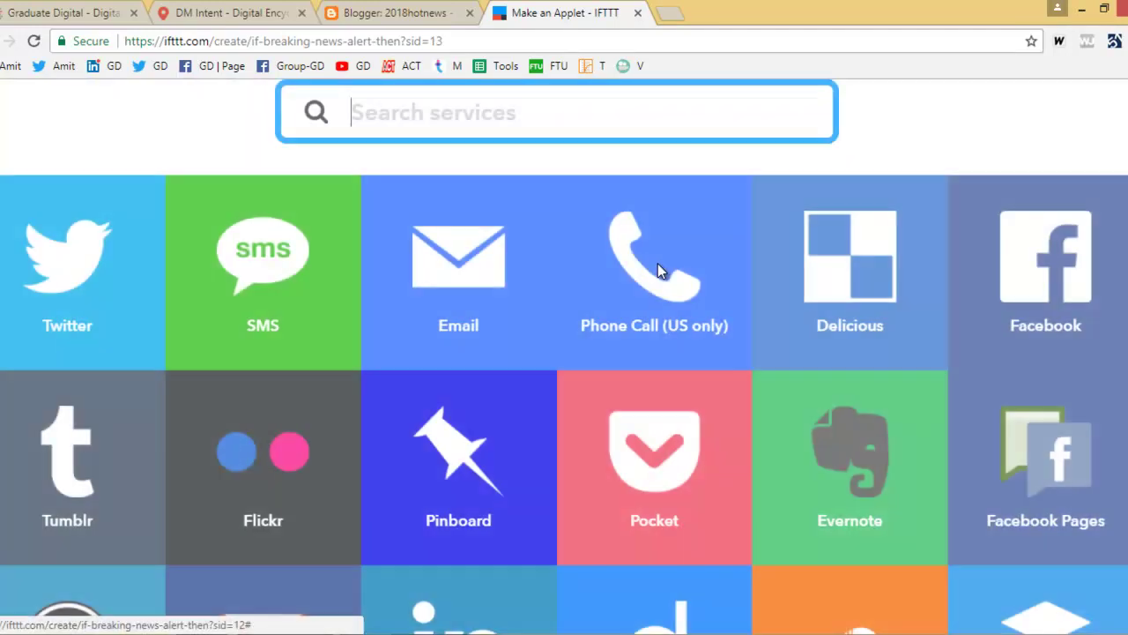
type("blogg")
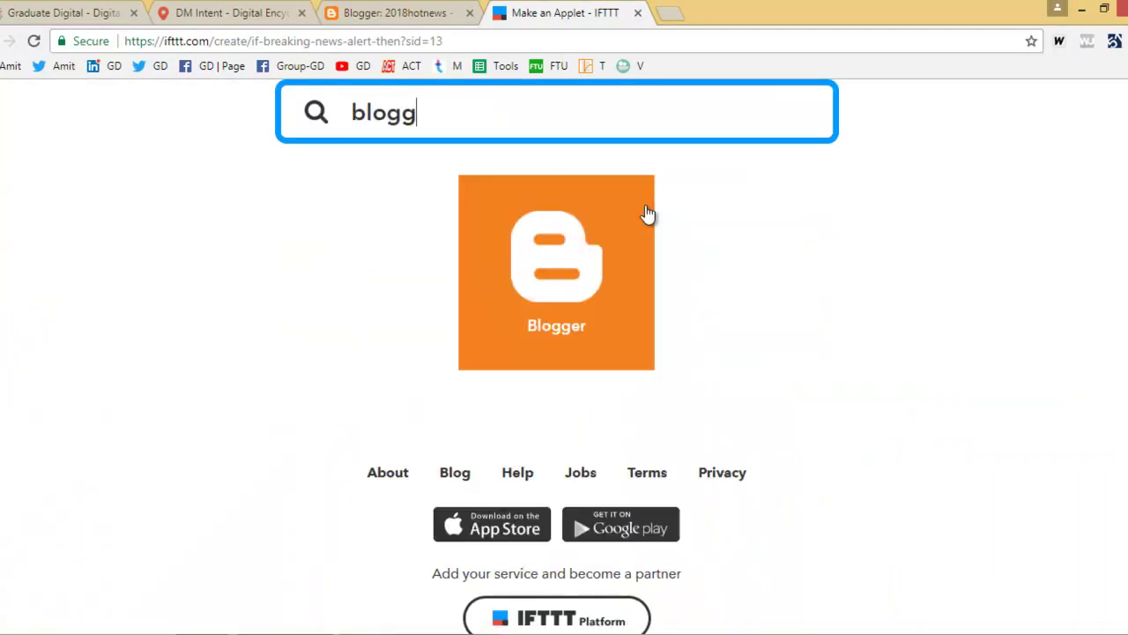
left_click(622, 251)
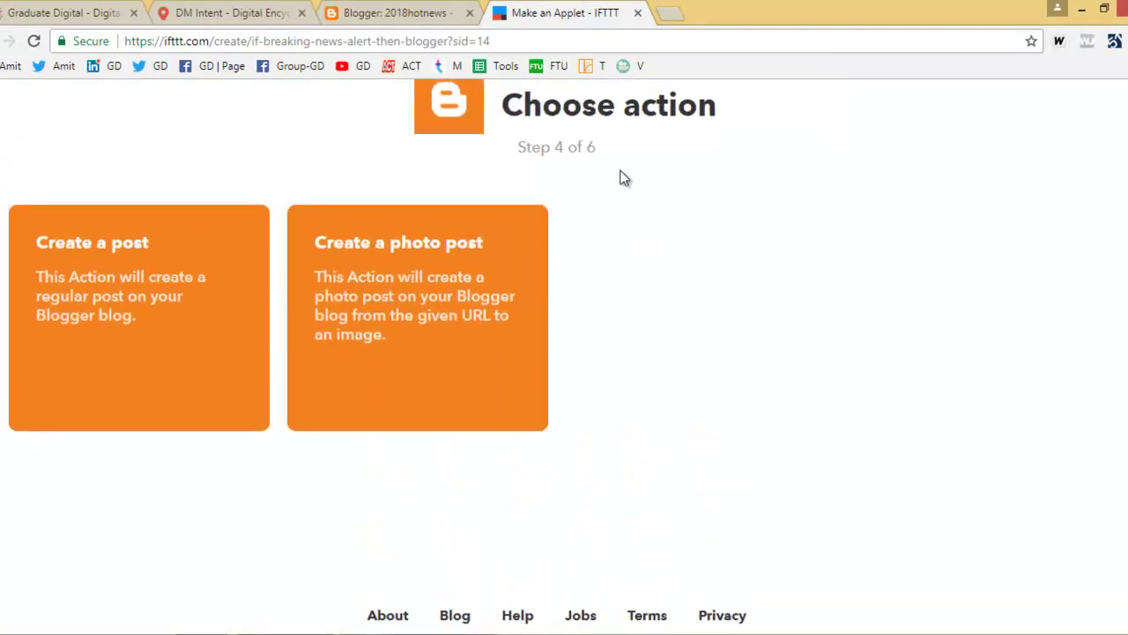
left_click(149, 276)
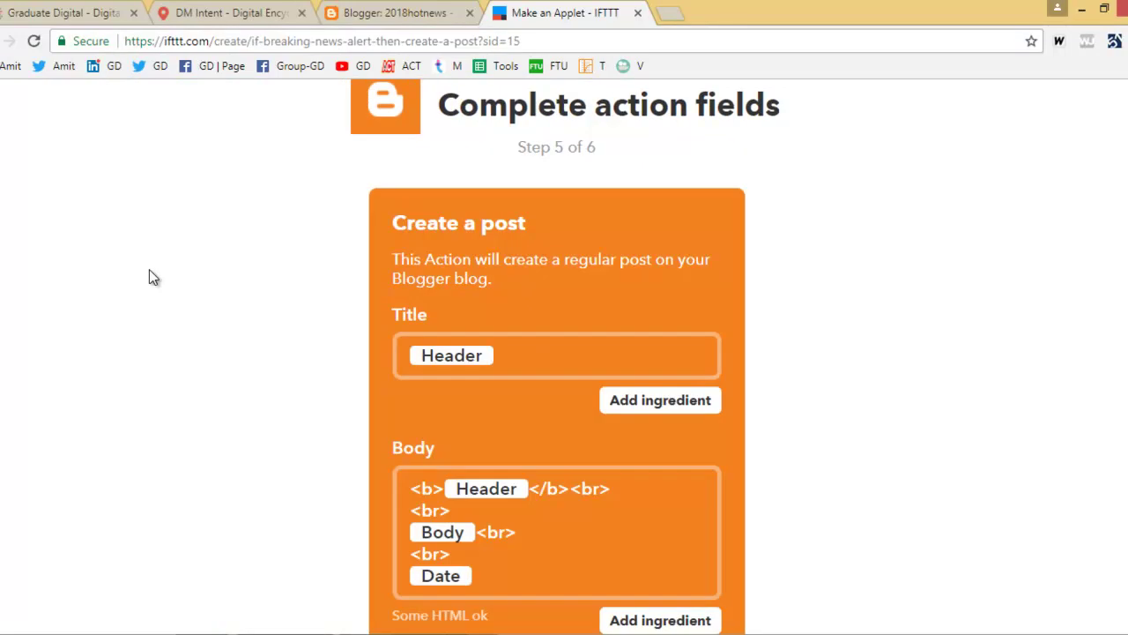
Step: Review the Create a post action's Title, Body and Labels fields and the ingredients available for the title
left_click(538, 356)
scroll(554, 355, "down", 2)
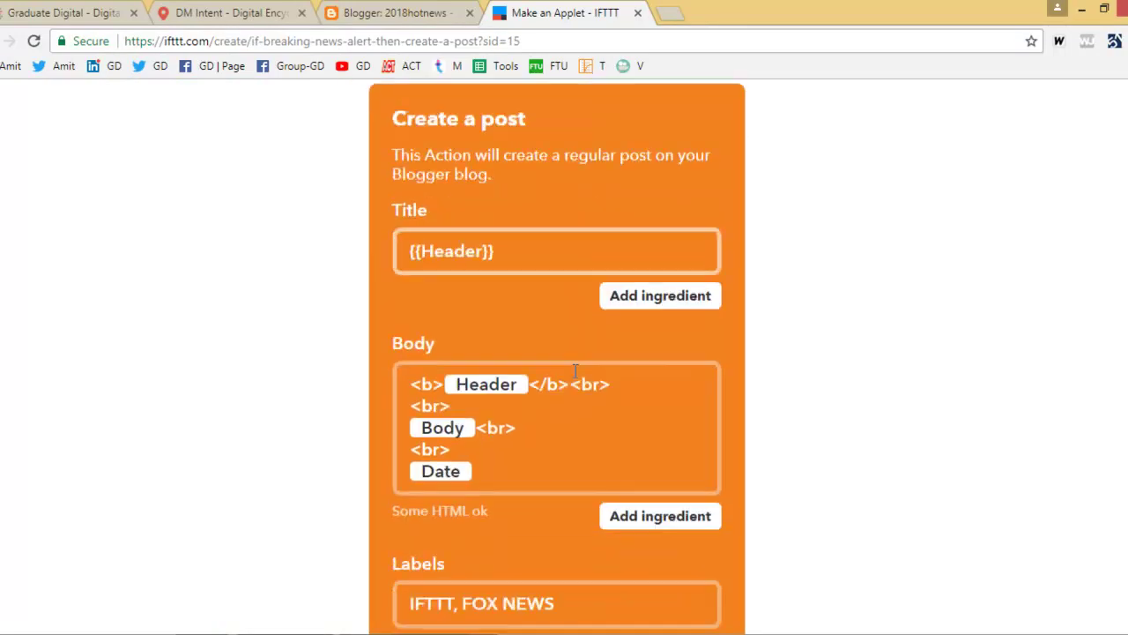
scroll(607, 406, "down", 4)
scroll(645, 388, "up", 5)
left_click(646, 418)
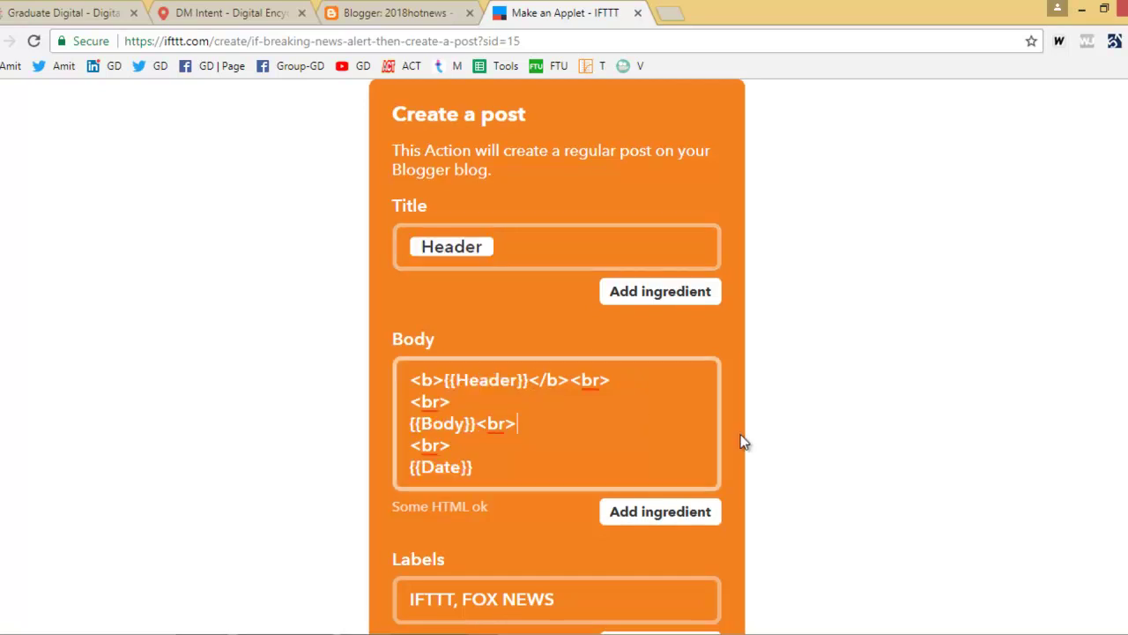
scroll(758, 438, "up", 3)
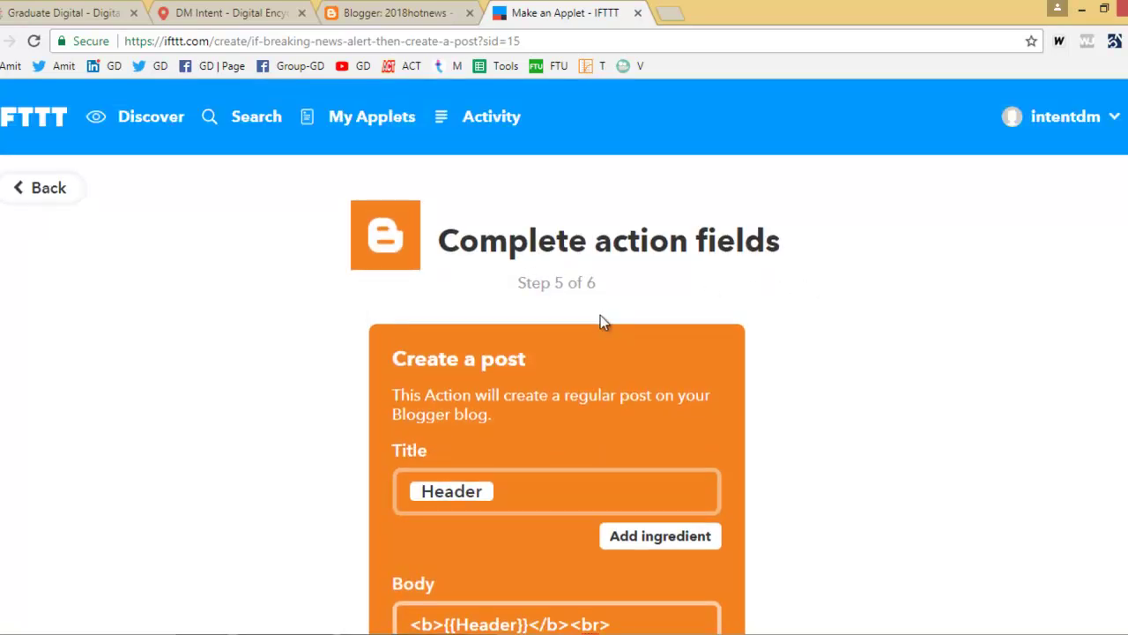
scroll(806, 259, "down", 1)
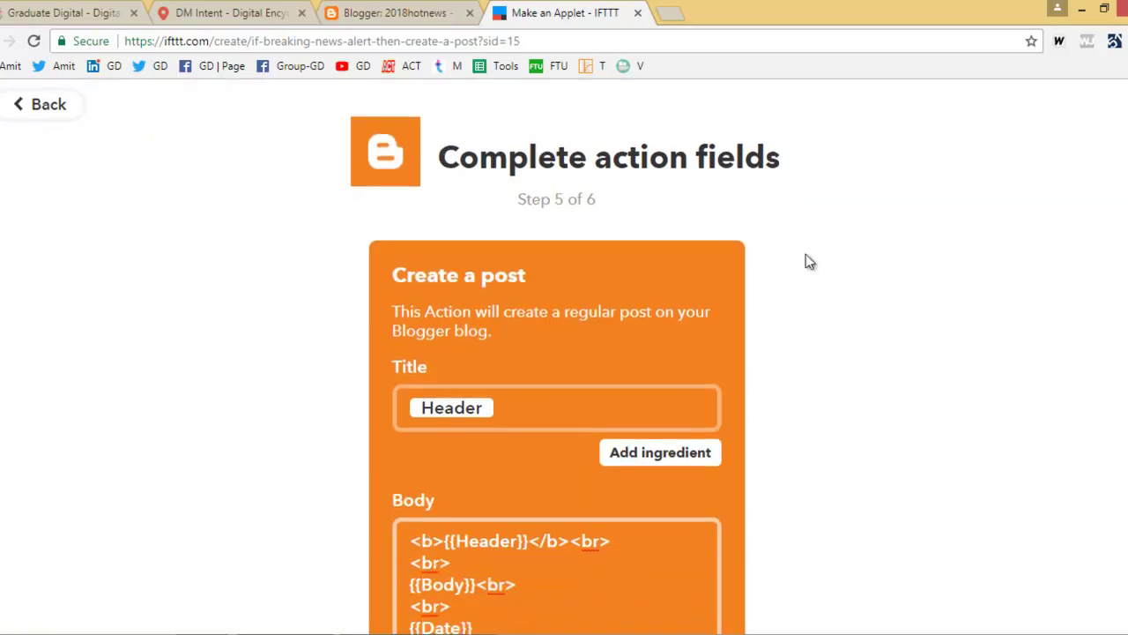
scroll(514, 319, "down", 1)
left_click(506, 319)
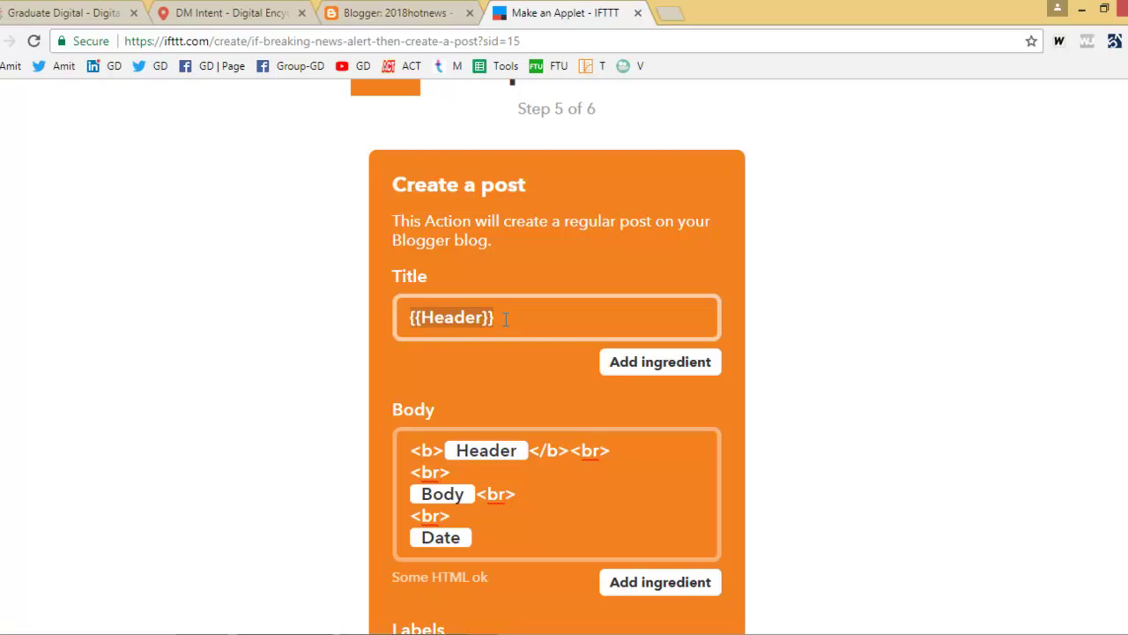
left_click(670, 363)
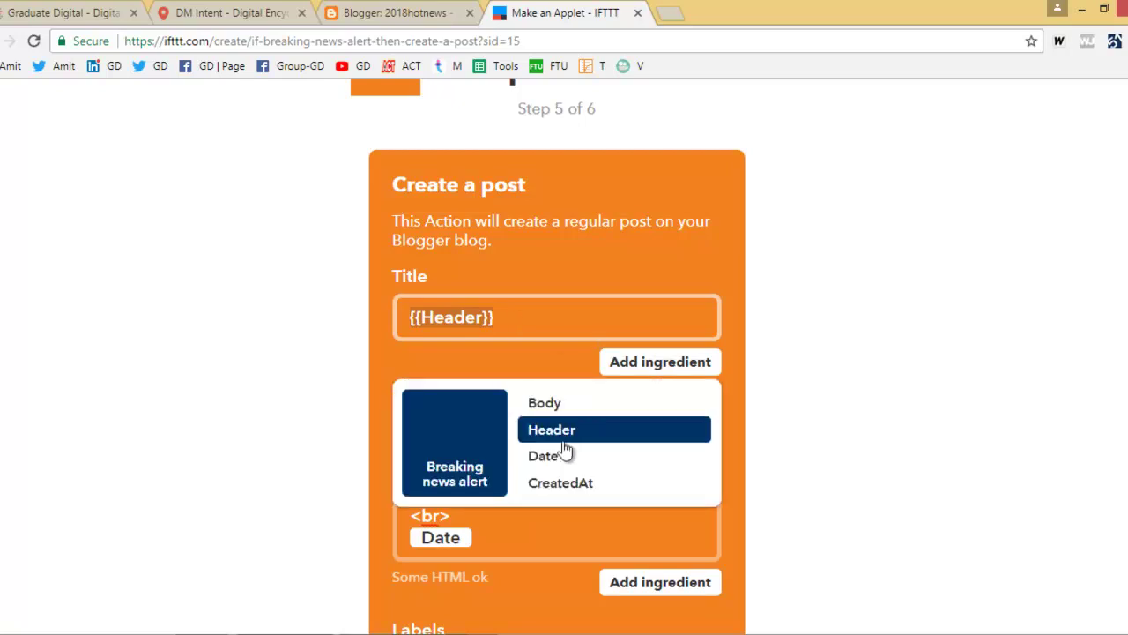
left_click(642, 536)
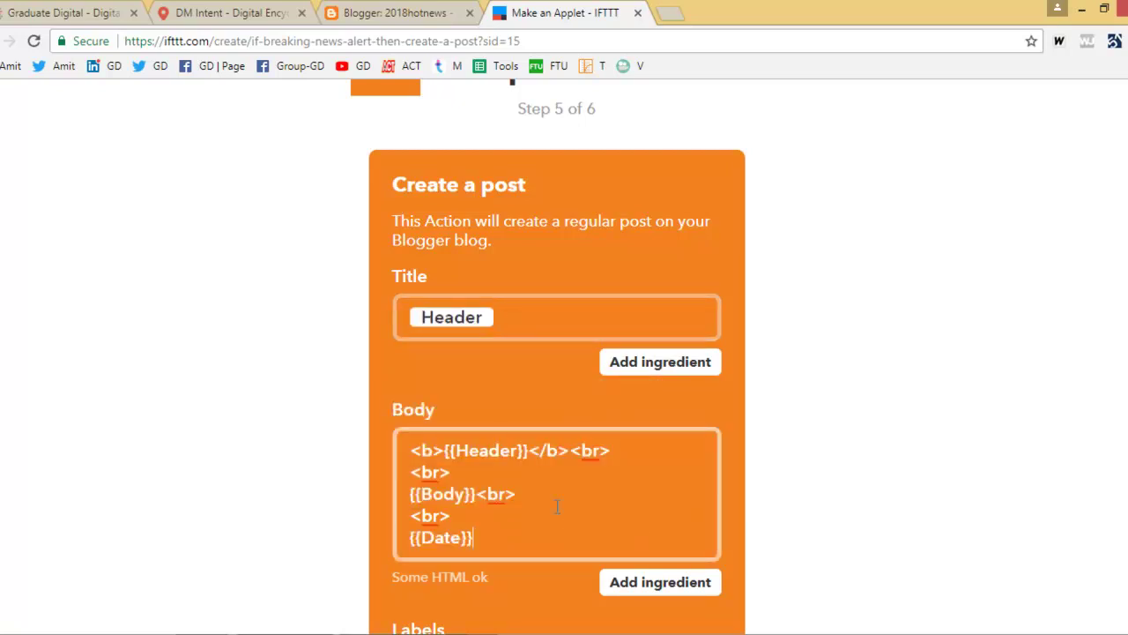
scroll(564, 529, "down", 2)
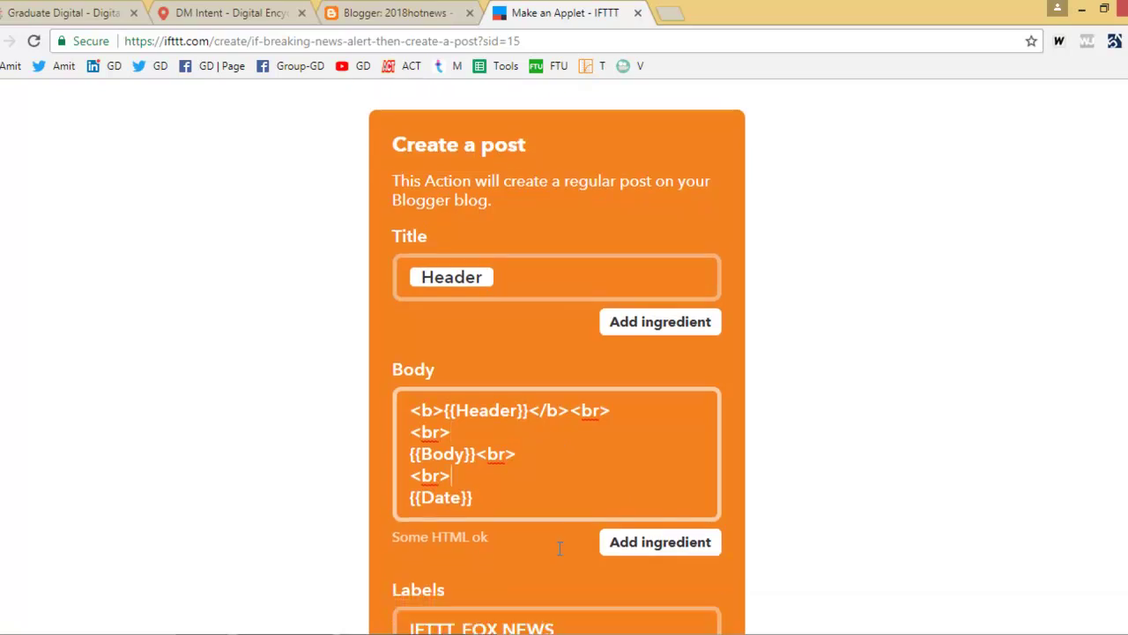
Step: Replace the post labels with "FOX NEws" and create the action
left_click(462, 513)
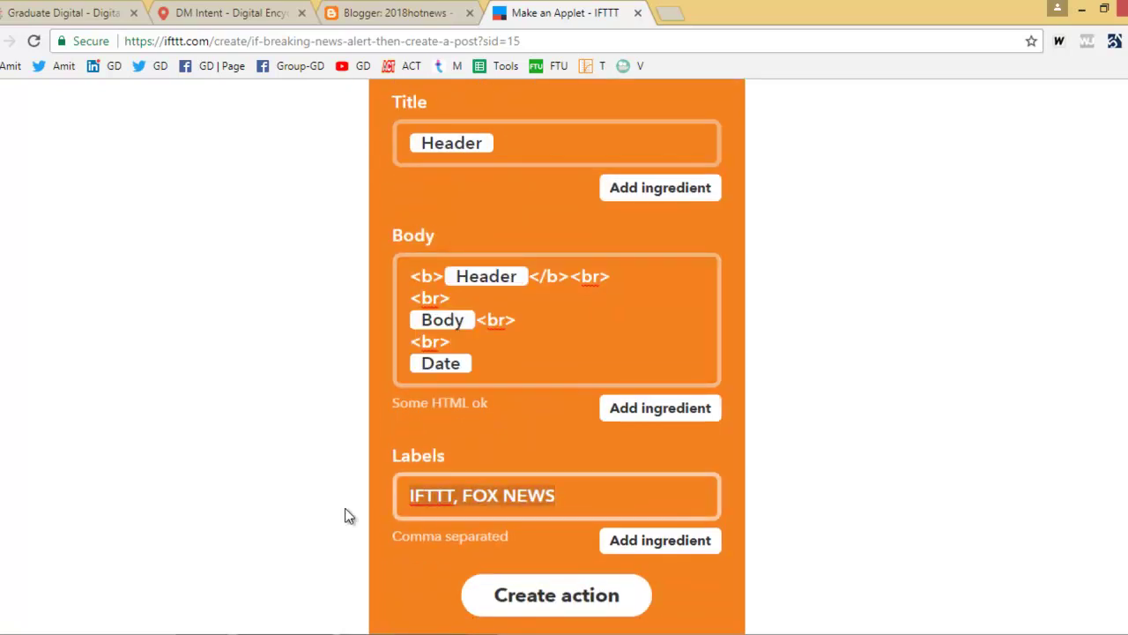
key("ctrl+a")
key("BackSpace")
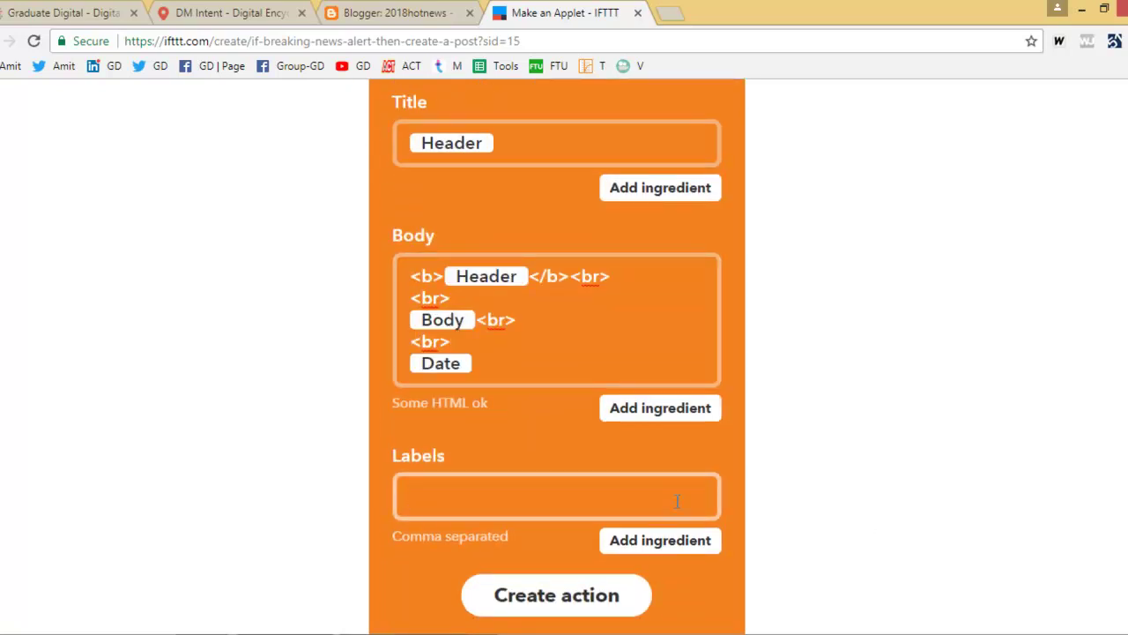
type("FOX NEws")
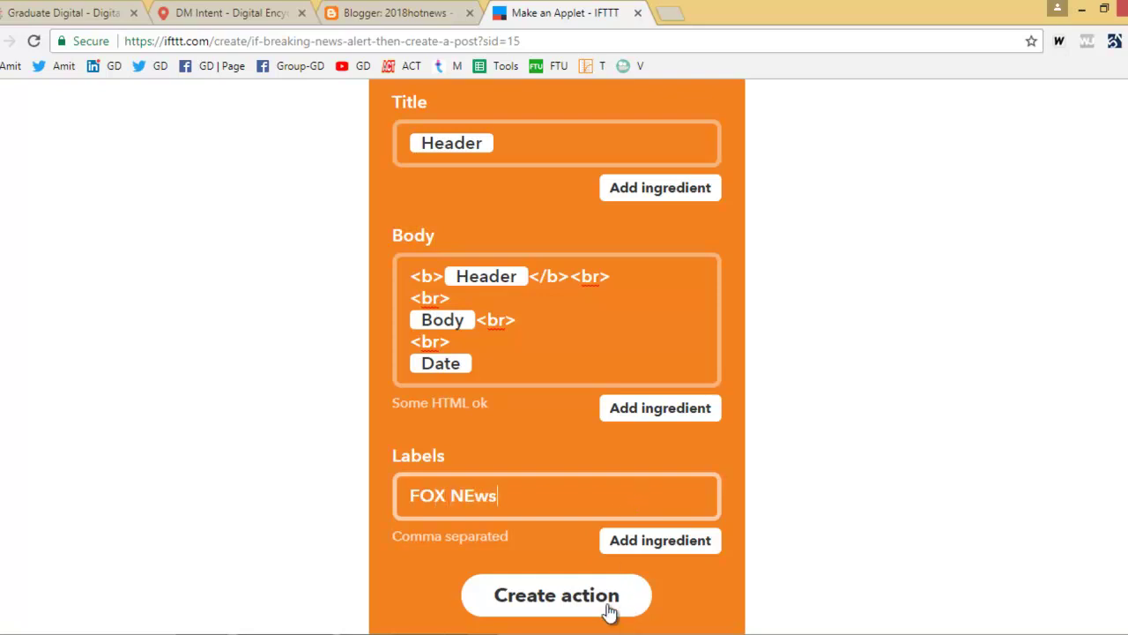
left_click(607, 610)
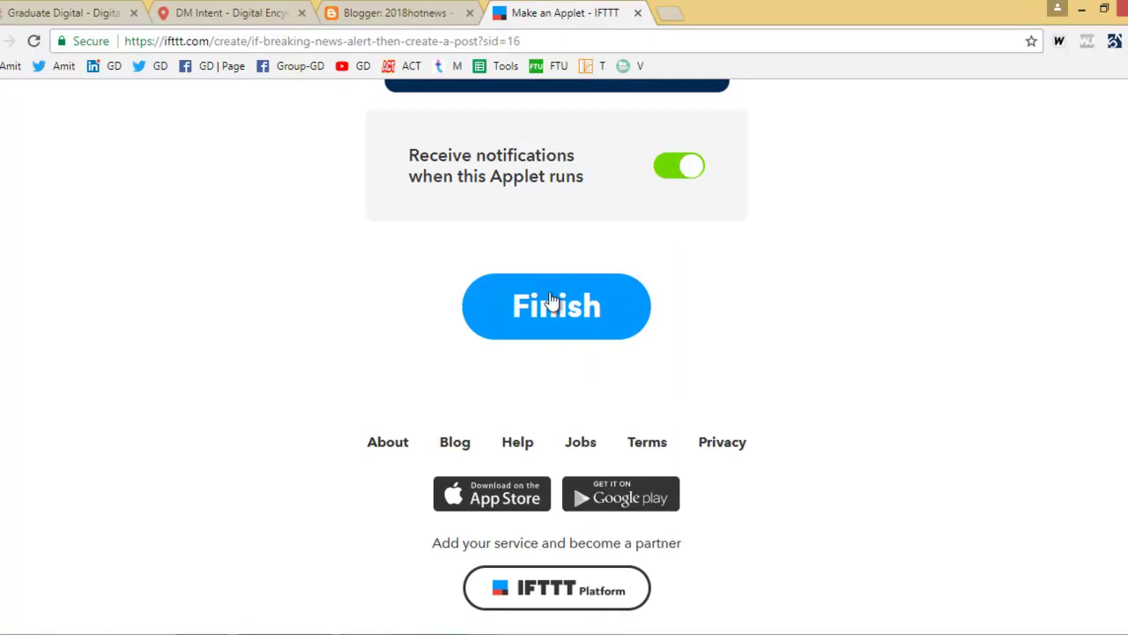
Step: Turn off notifications for when the applet runs and finish creating the applet
left_click(680, 167)
scroll(760, 335, "up", 2)
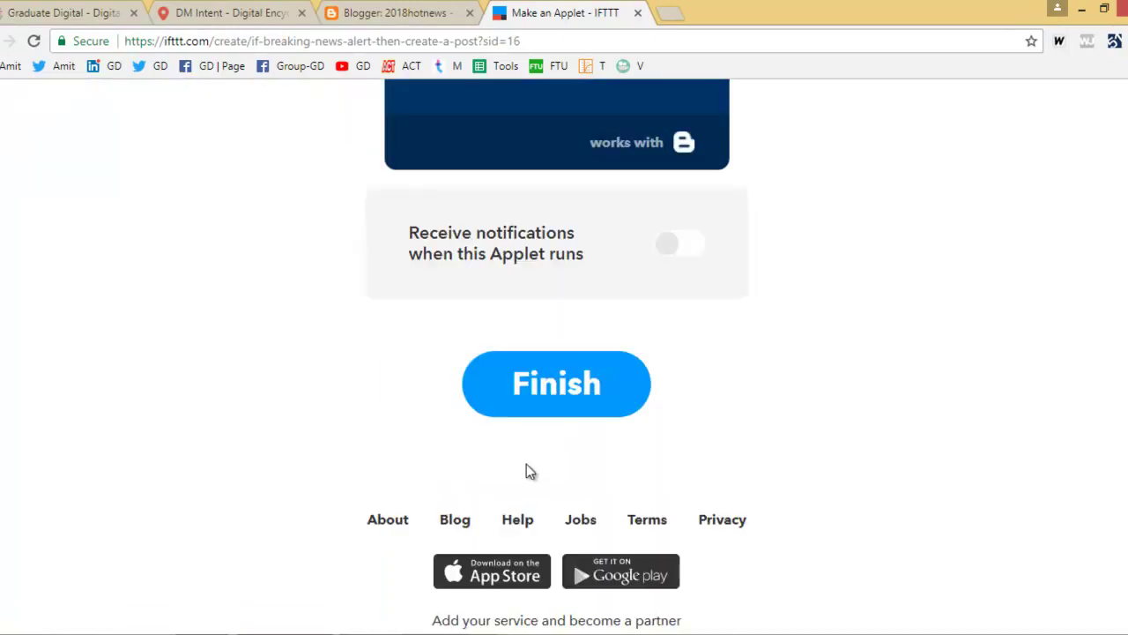
left_click(584, 382)
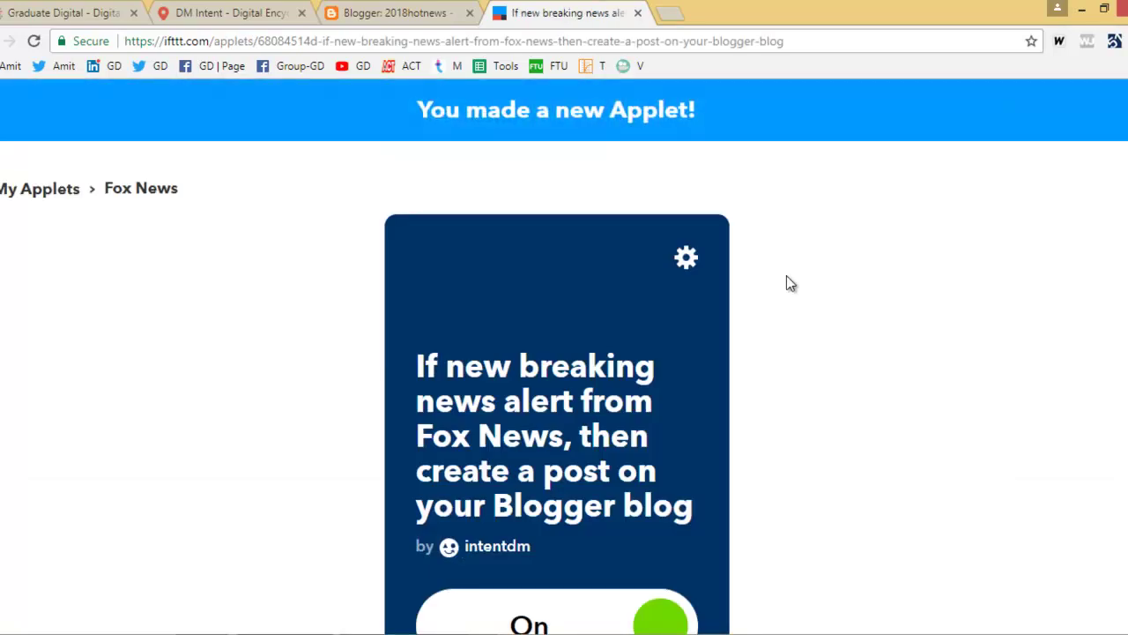
Step: Run an immediate check of the new Fox News to Blogger applet and look over its page
scroll(780, 291, "down", 5)
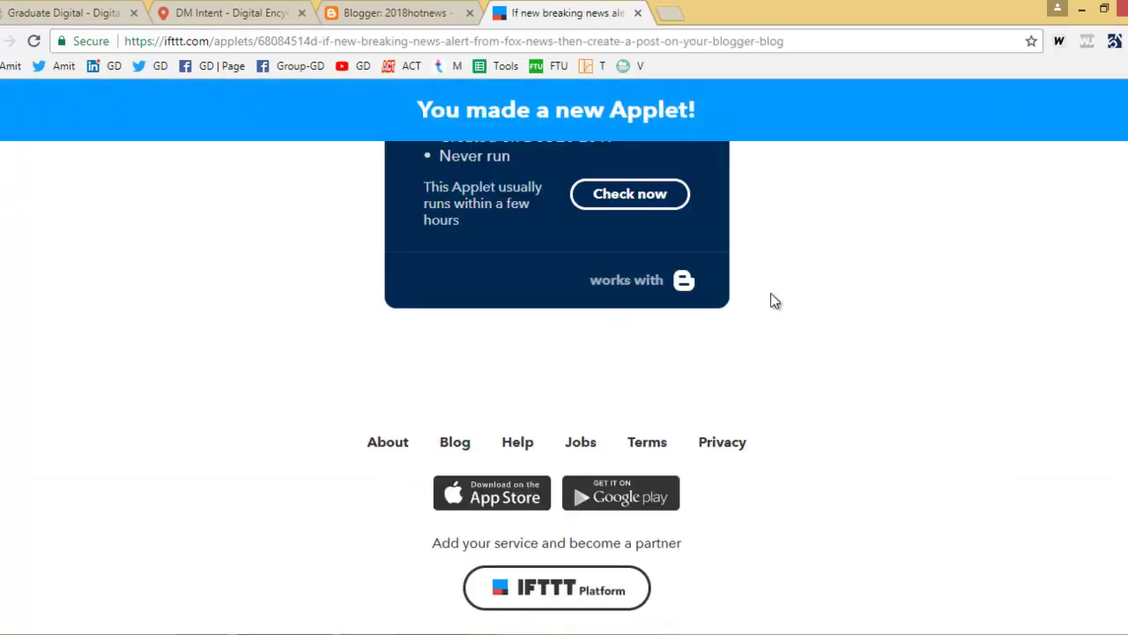
left_click(650, 204)
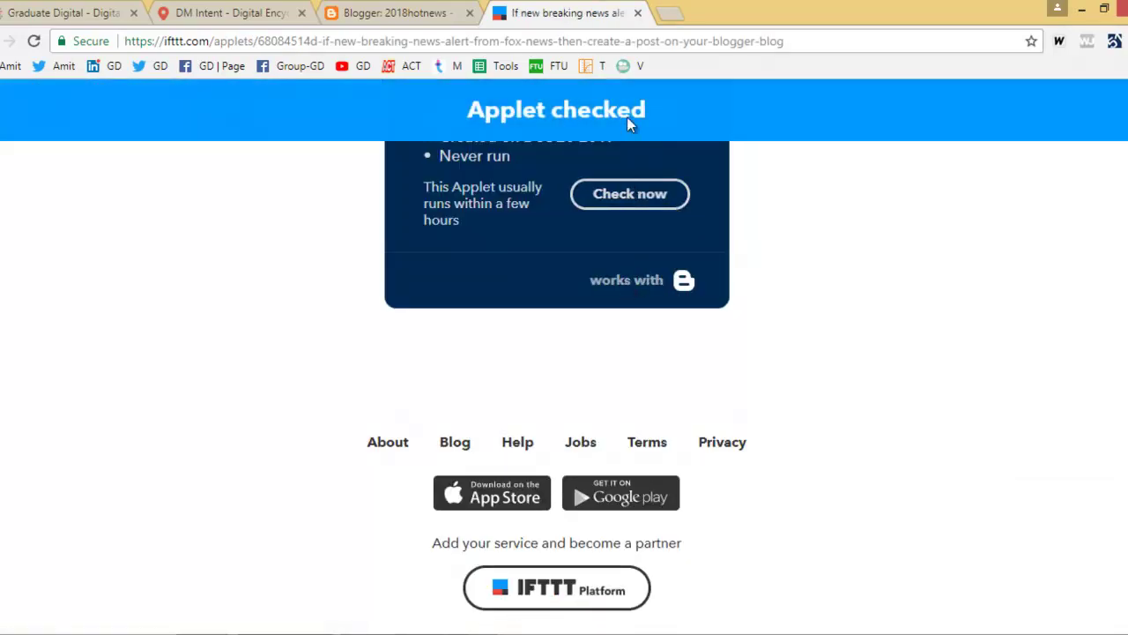
scroll(617, 304, "up", 5)
scroll(617, 353, "down", 5)
scroll(631, 336, "up", 5)
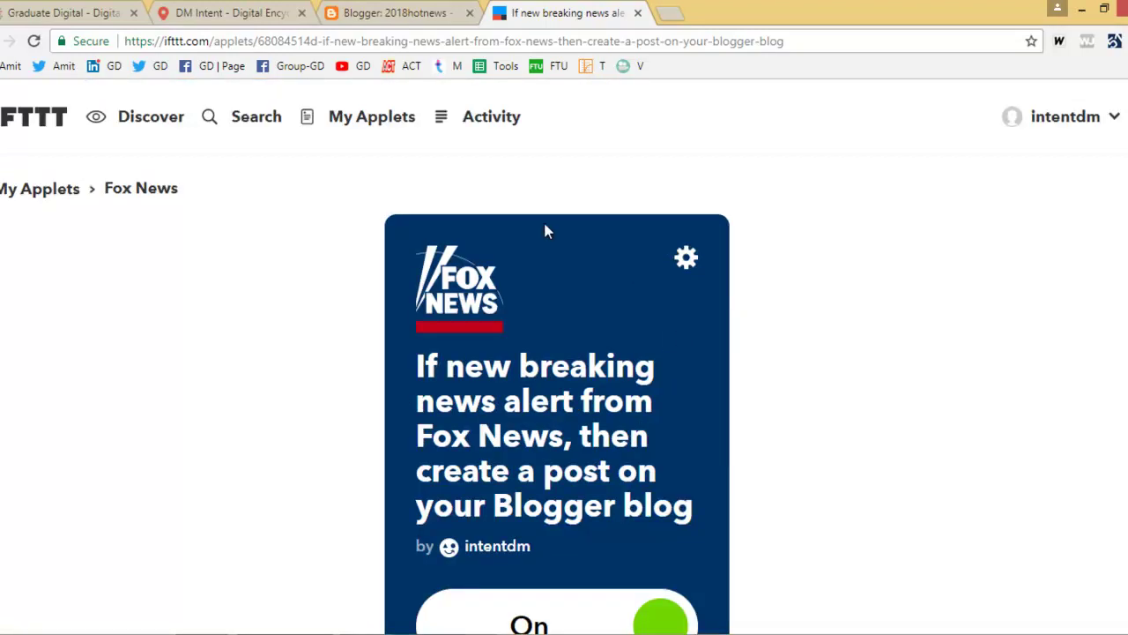
Step: Start another new applet from the list of own applets, search the trigger services for "tim" and choose TIME
left_click(365, 133)
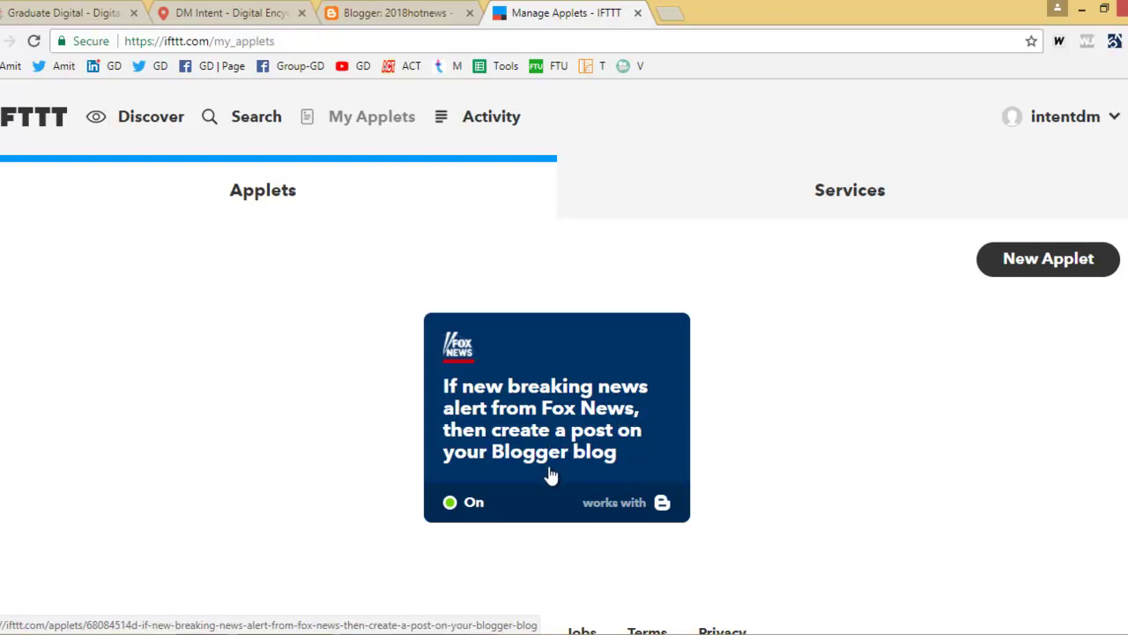
left_click(1064, 262)
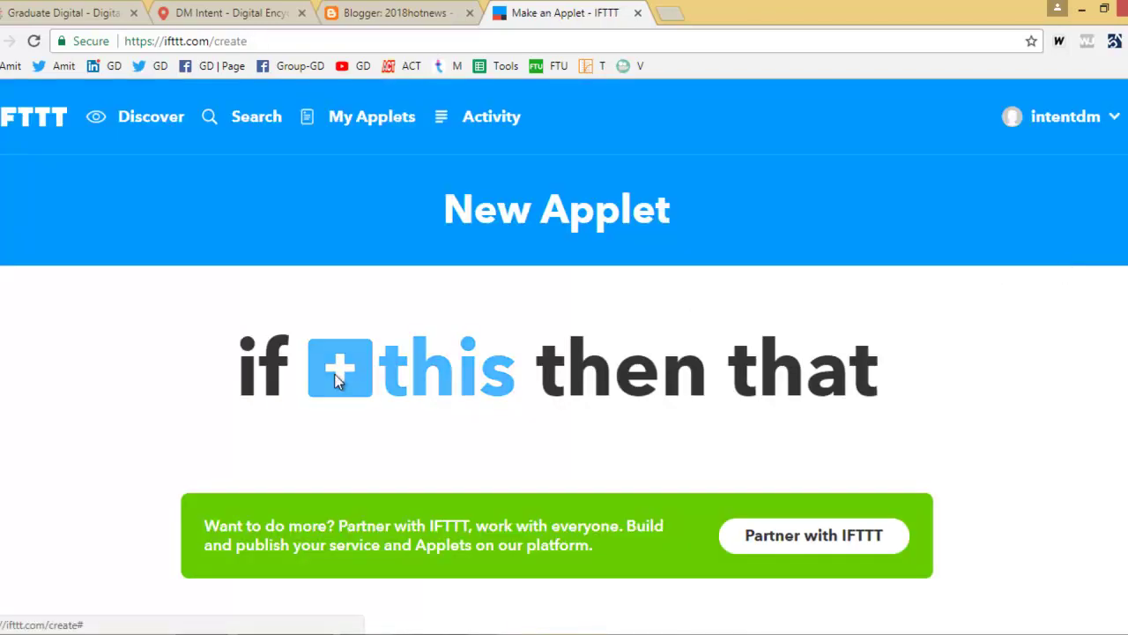
left_click(335, 375)
type("tim")
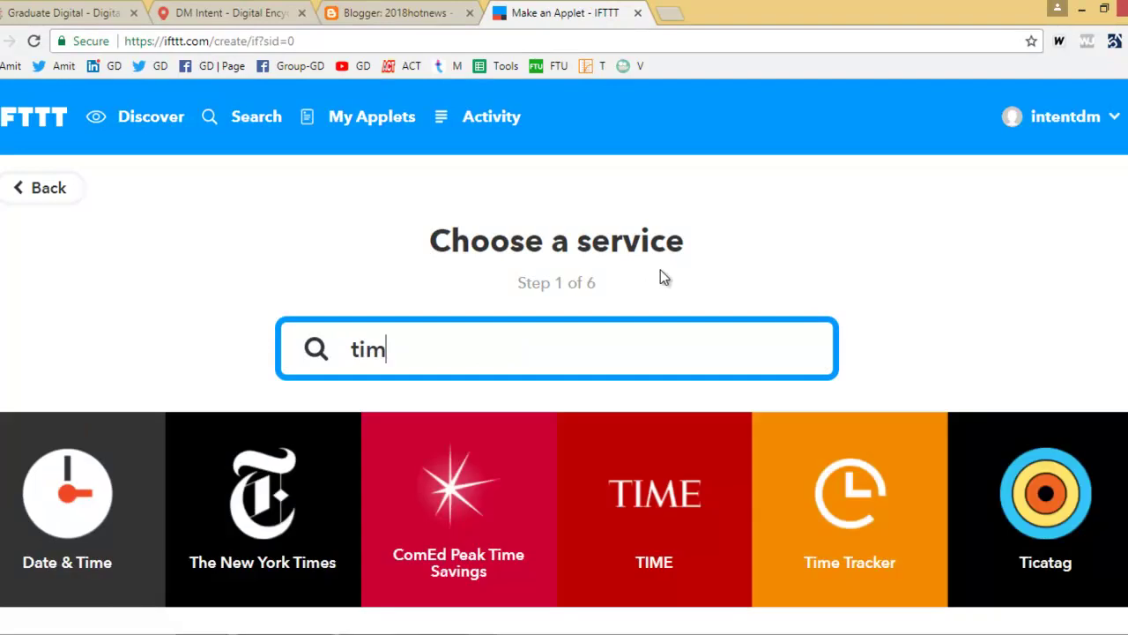
scroll(697, 300, "down", 2)
left_click(756, 363)
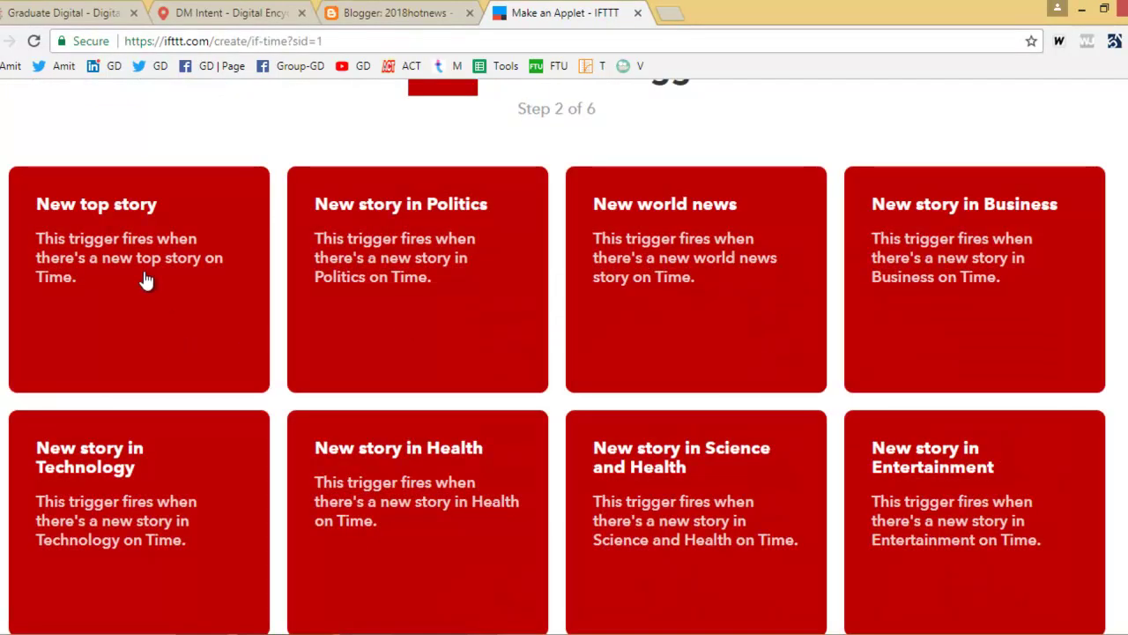
Step: Create a New top story trigger filtered by the keywords "Business, Share Market"
left_click(147, 279)
left_click(516, 322)
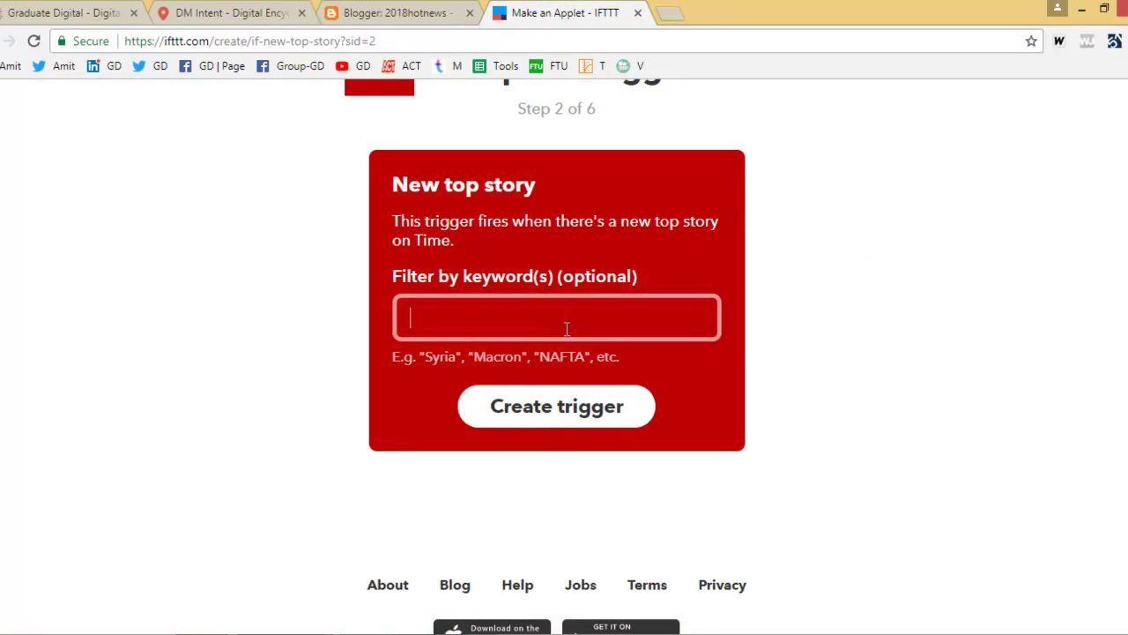
type("Business")
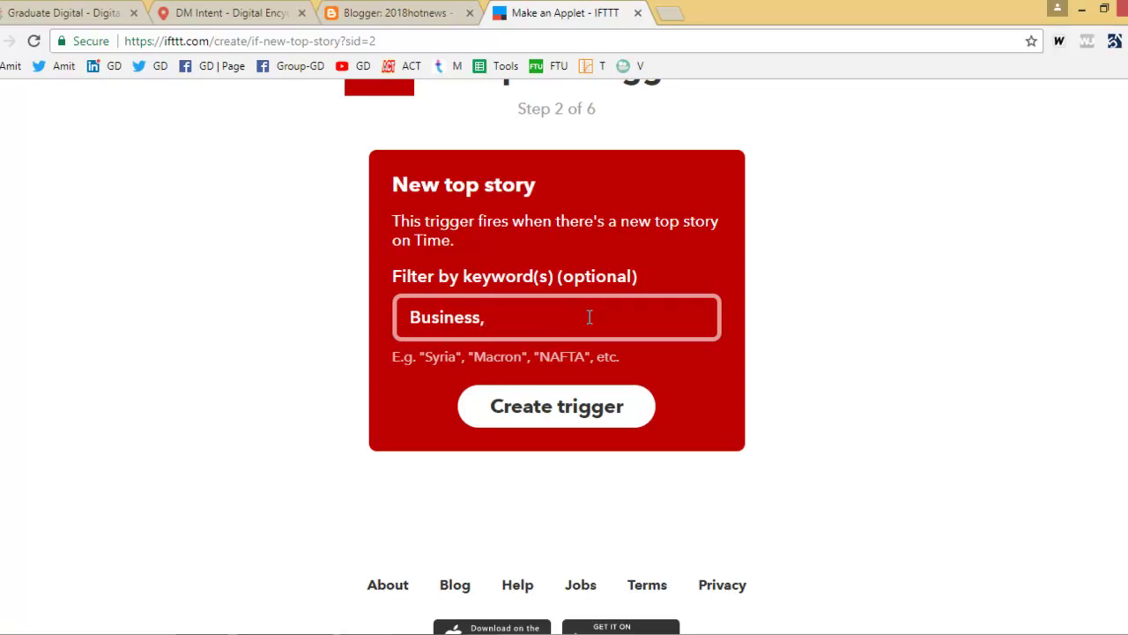
type(", Share Market")
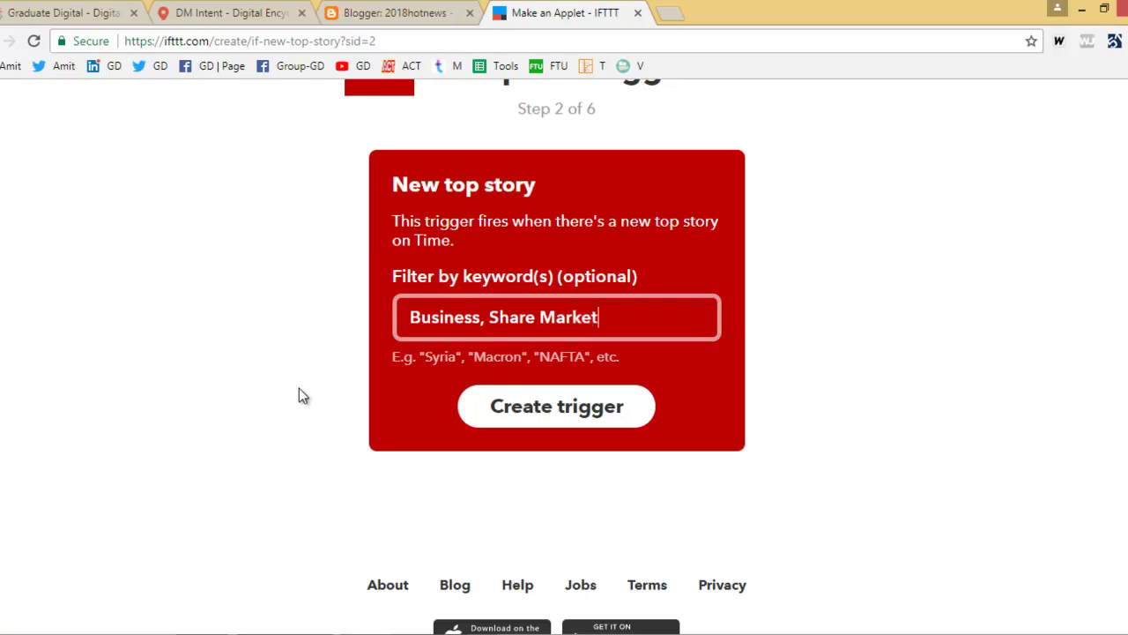
left_click(555, 425)
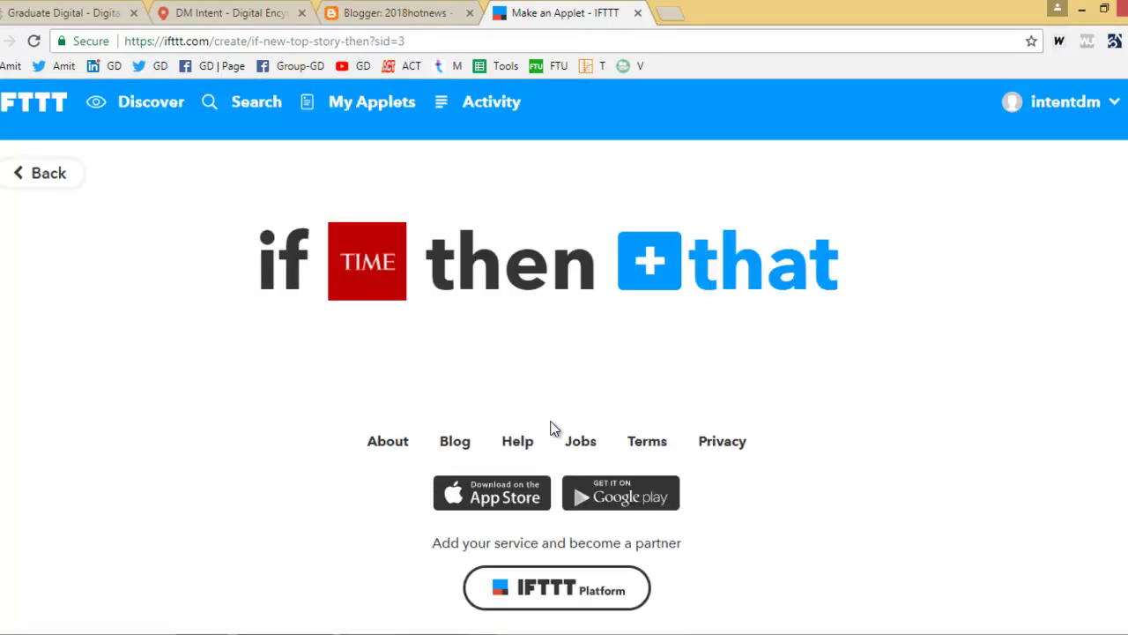
Step: Search the action services for "blog", choose Blogger and select the Create a post action
left_click(673, 260)
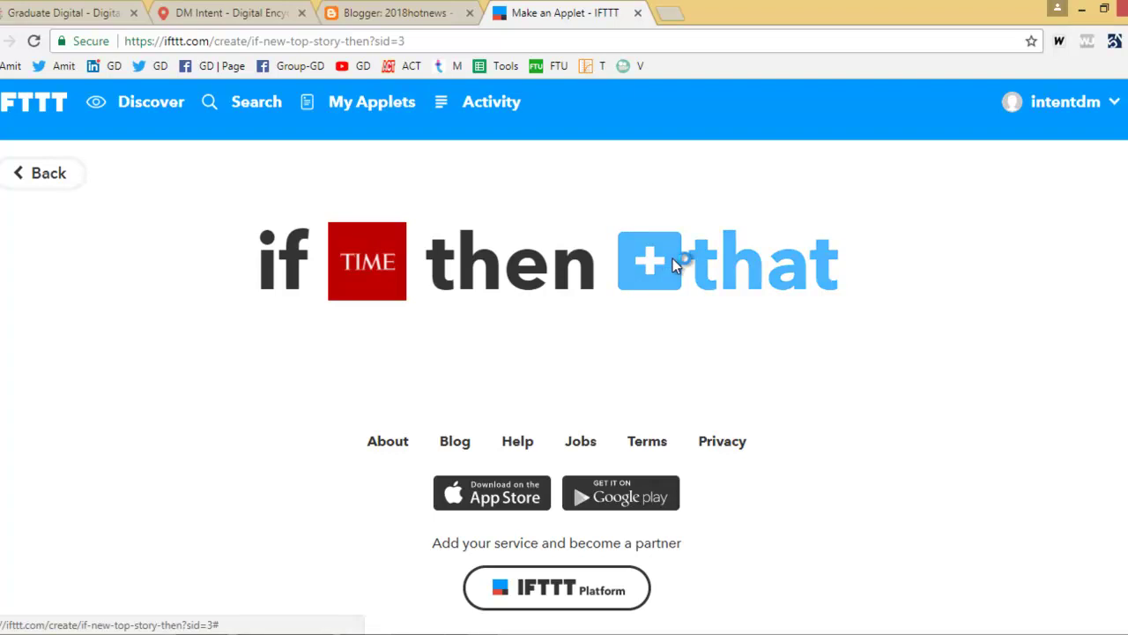
type("blog")
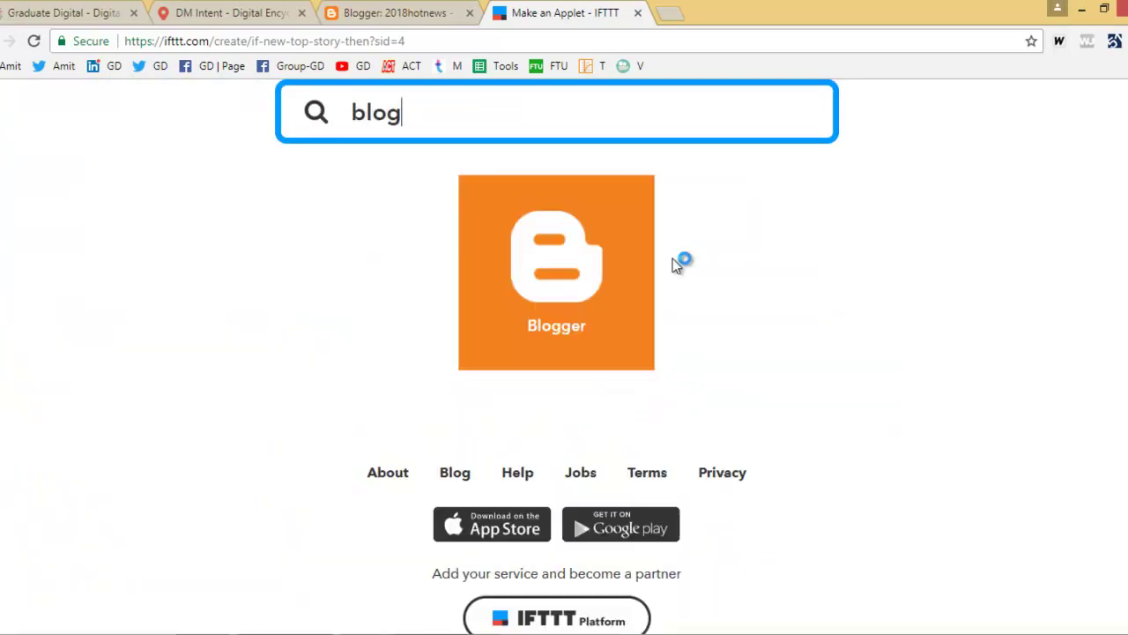
left_click(597, 299)
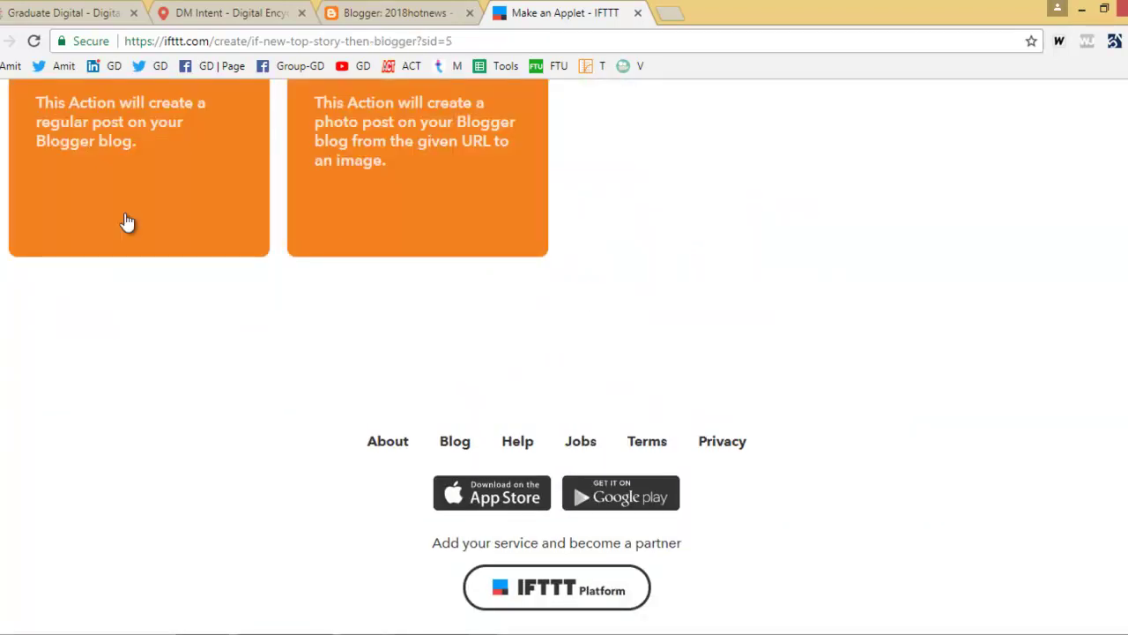
scroll(103, 276, "up", 2)
left_click(109, 247)
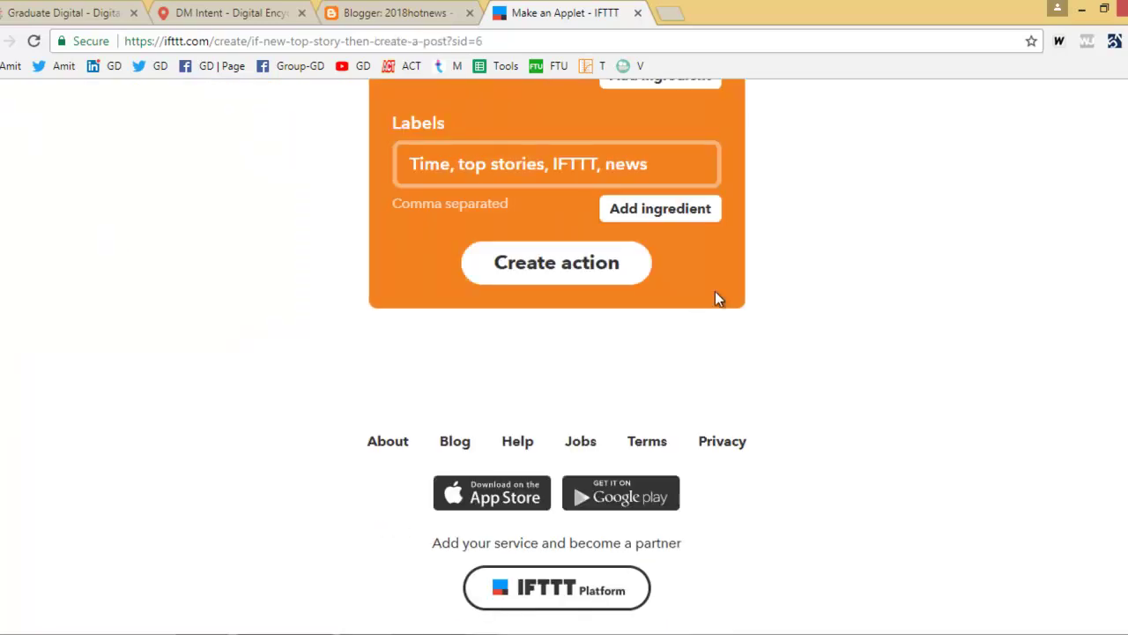
Step: Remove the "New top story from Time:" text from the post title, keeping only the Title ingredient
scroll(644, 335, "up", 10)
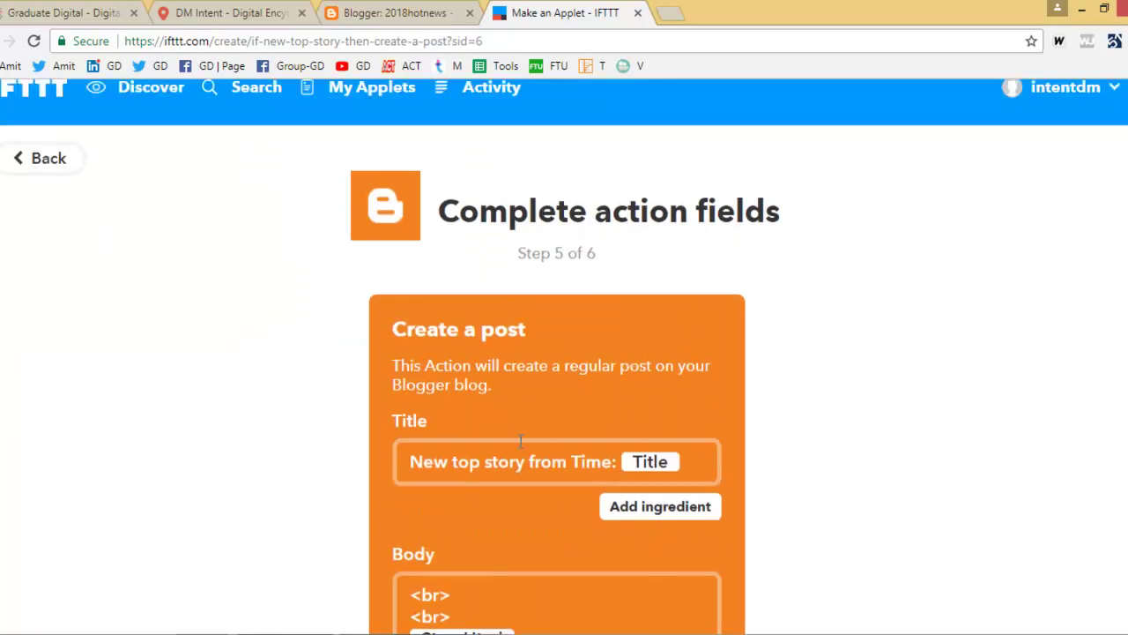
left_click(623, 464)
left_click_drag(622, 469, 409, 460)
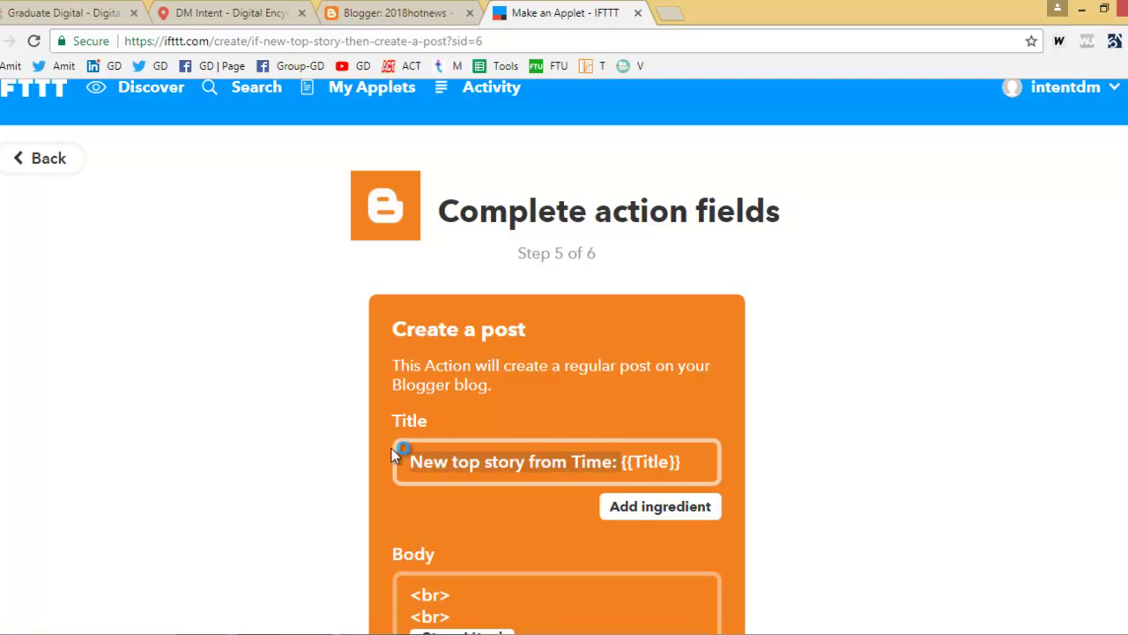
key("BackSpace")
left_click_drag(498, 465, 403, 467)
left_click(497, 457)
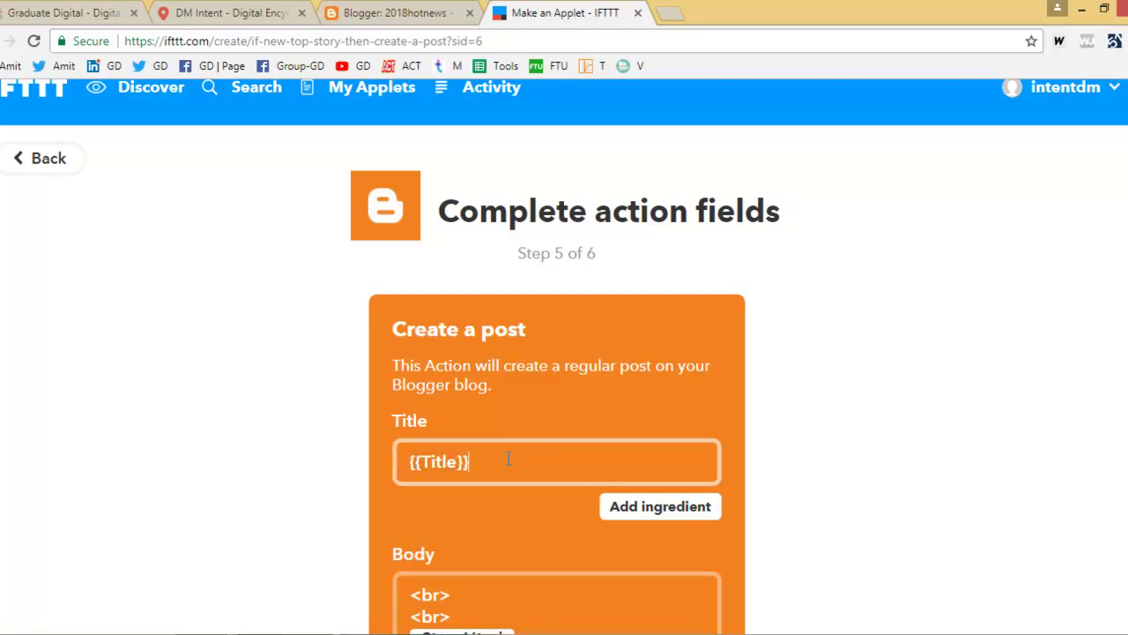
Step: Delete one of the two <br> lines above the StoryHtml ingredient in the post body
scroll(509, 459, "down", 1)
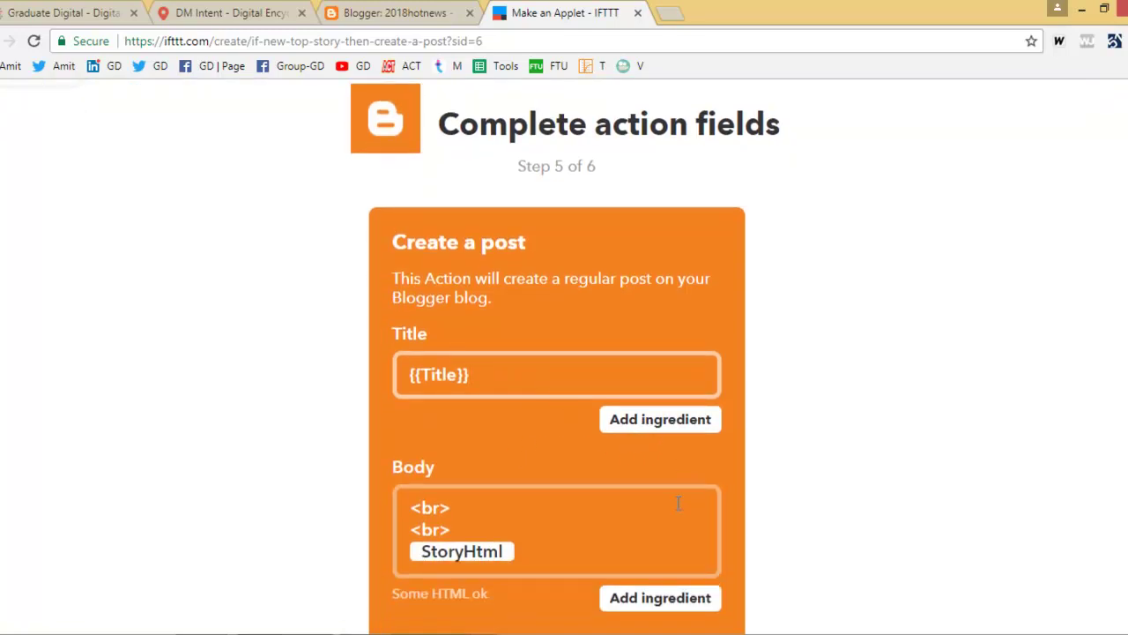
left_click(618, 559)
left_click_drag(474, 536, 411, 520)
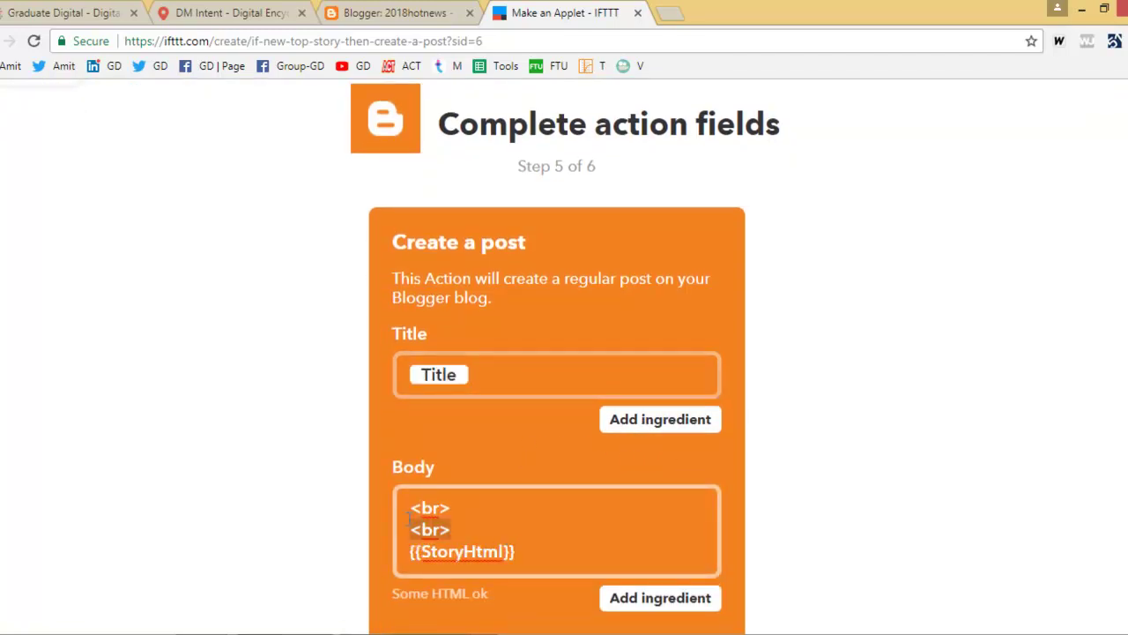
key("BackSpace")
key("BackSpace")
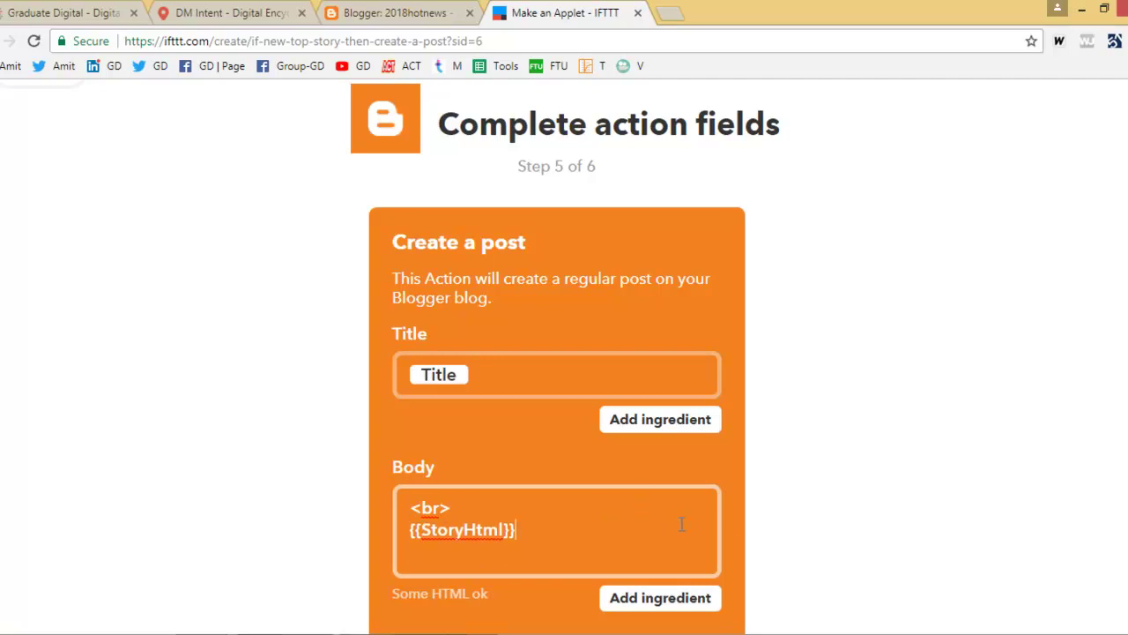
Step: Add the Title ingredient after StoryHtml in the post body
scroll(731, 516, "down", 2)
left_click(657, 423)
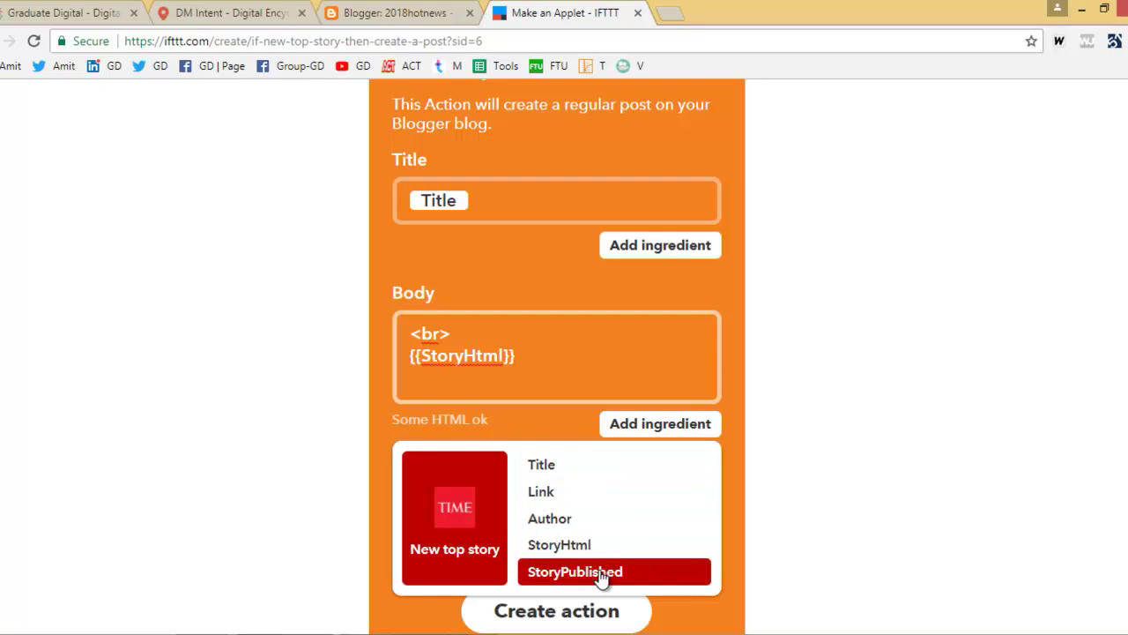
left_click(598, 464)
Step: Replace the post labels with "TImes of India News" and create the action
scroll(603, 476, "down", 2)
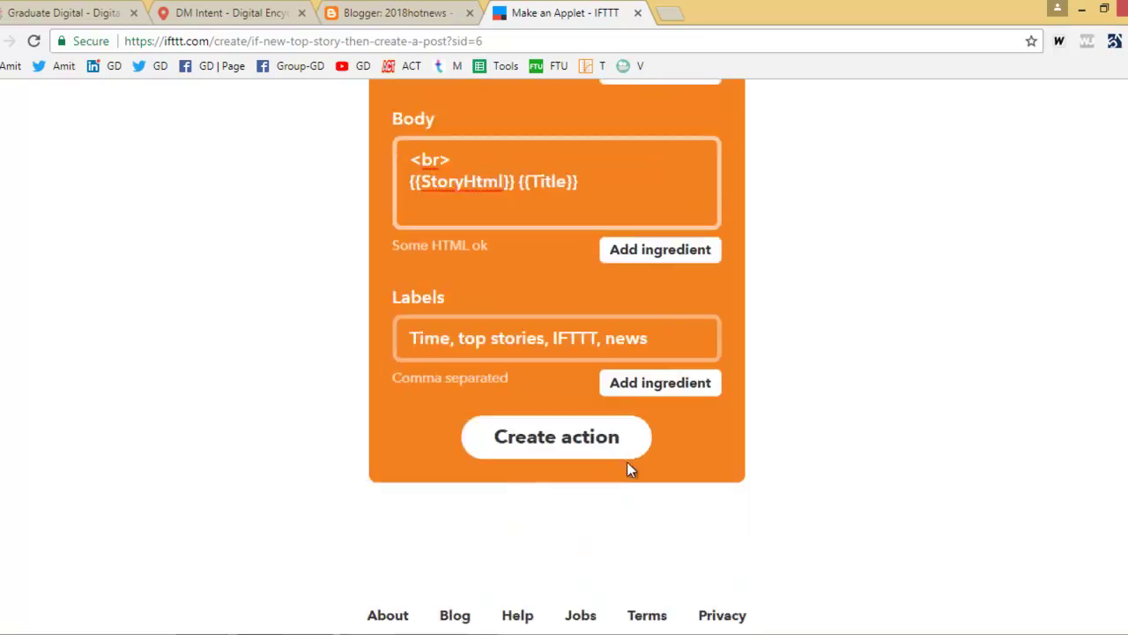
left_click(666, 332)
key("BackSpace")
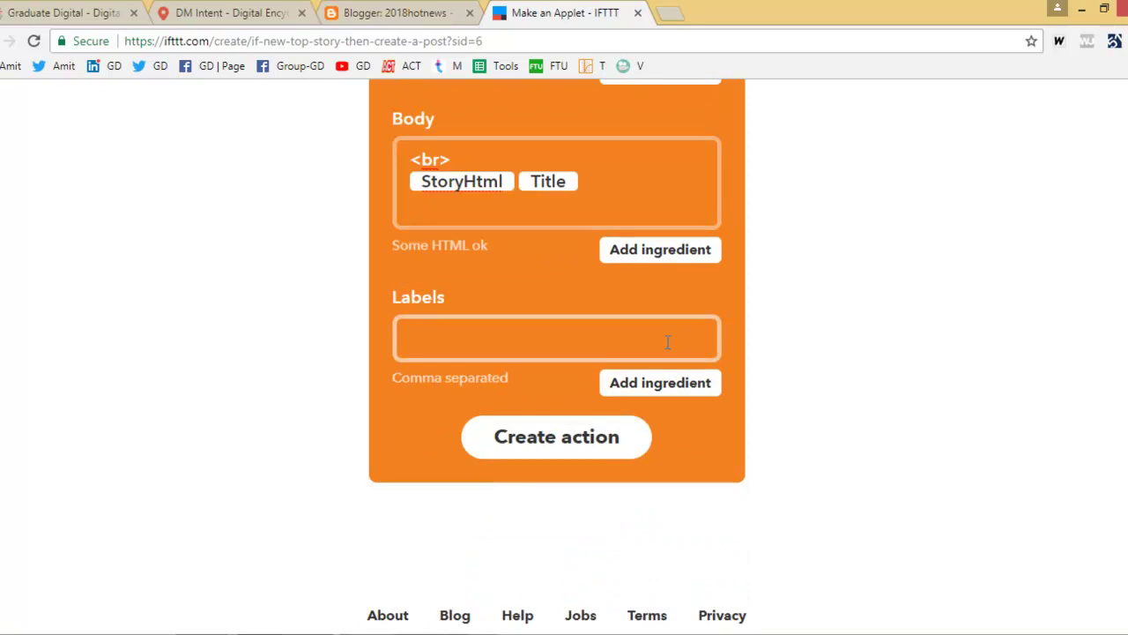
type("TImes of India News")
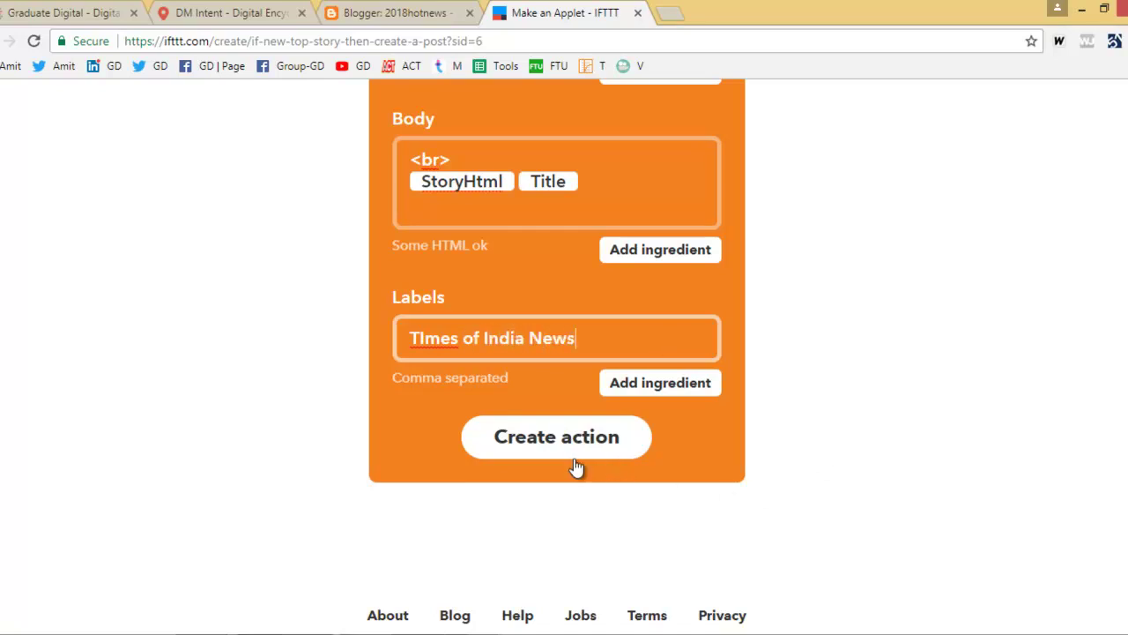
left_click(567, 455)
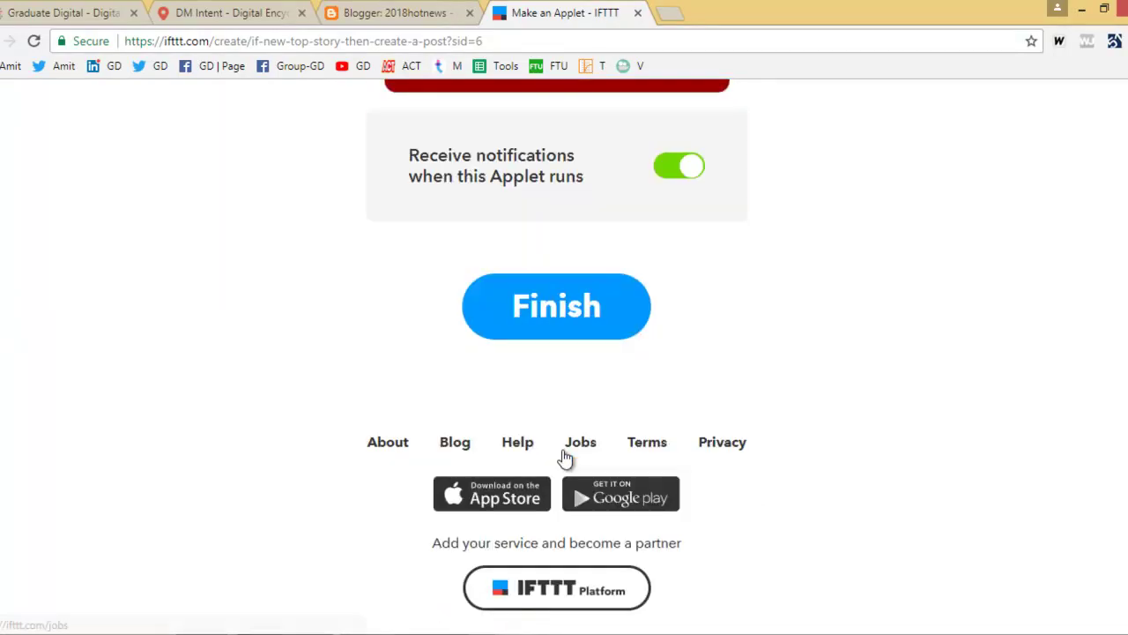
Step: Turn off the notifications for applet runs, finish the TIME applet and check it now
scroll(617, 465, "up", 1)
left_click(663, 261)
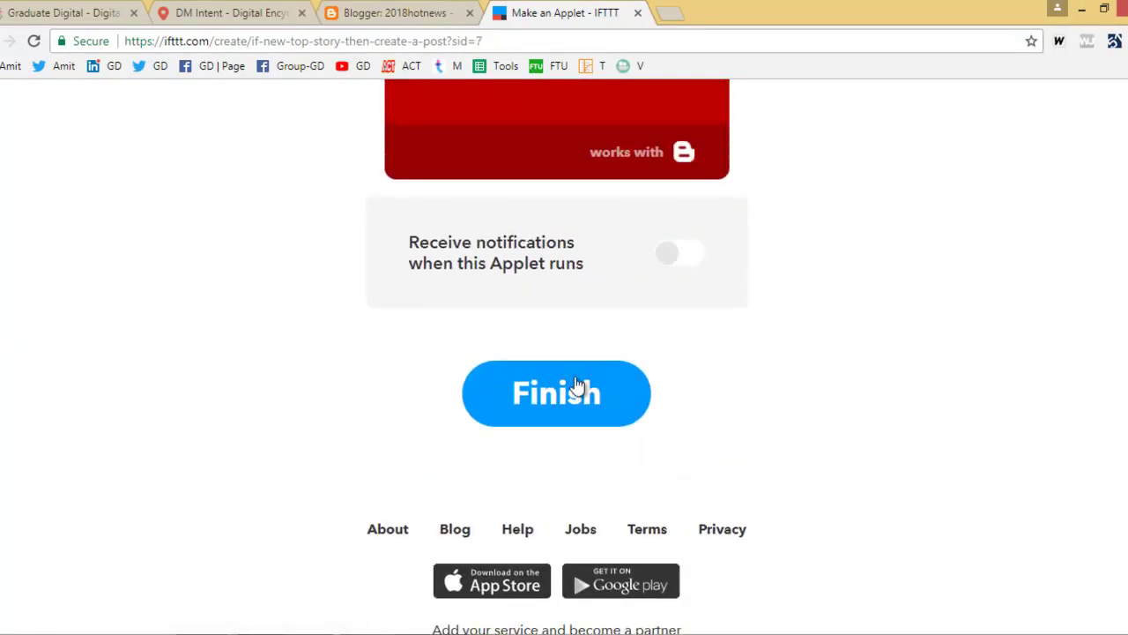
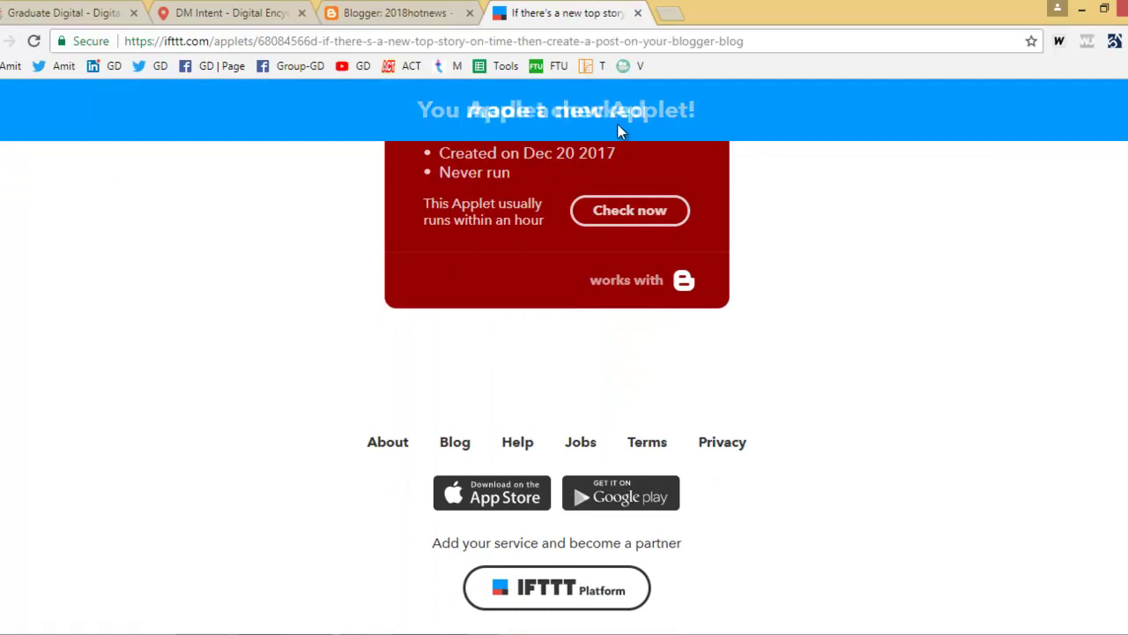
Step: Return to the list of created applets and start a new applet
scroll(608, 313, "up", 7)
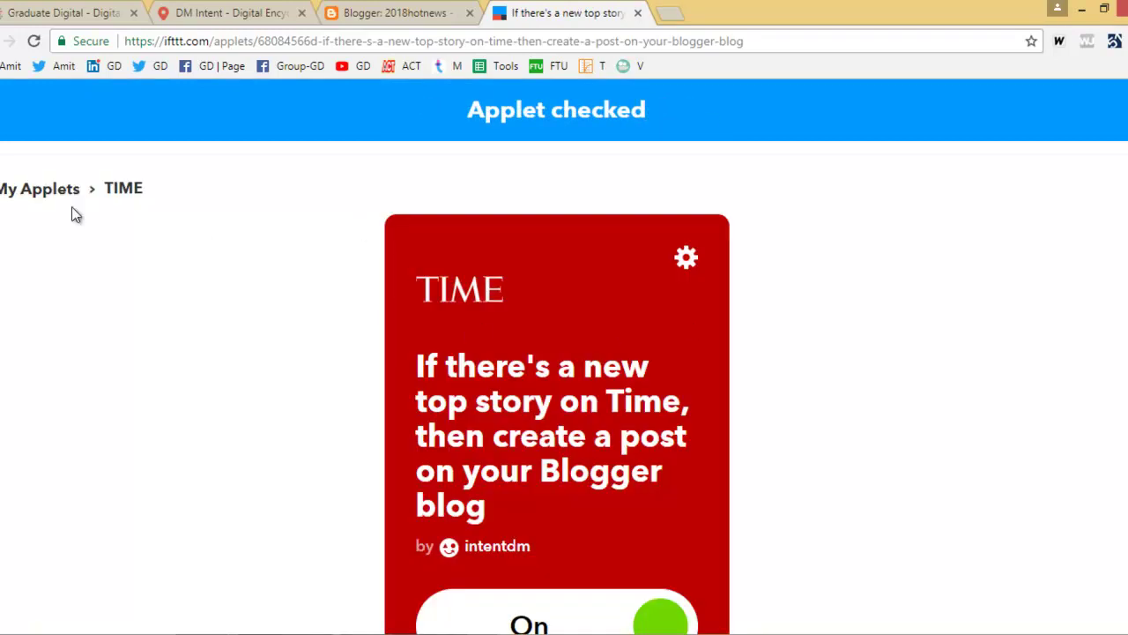
left_click(31, 202)
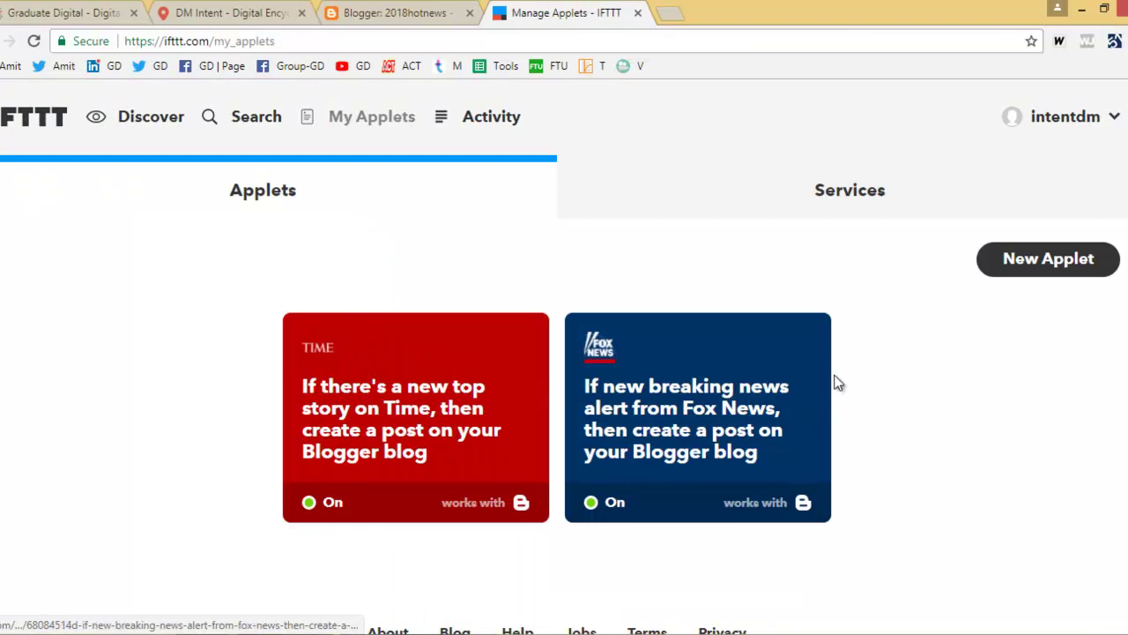
left_click(1062, 274)
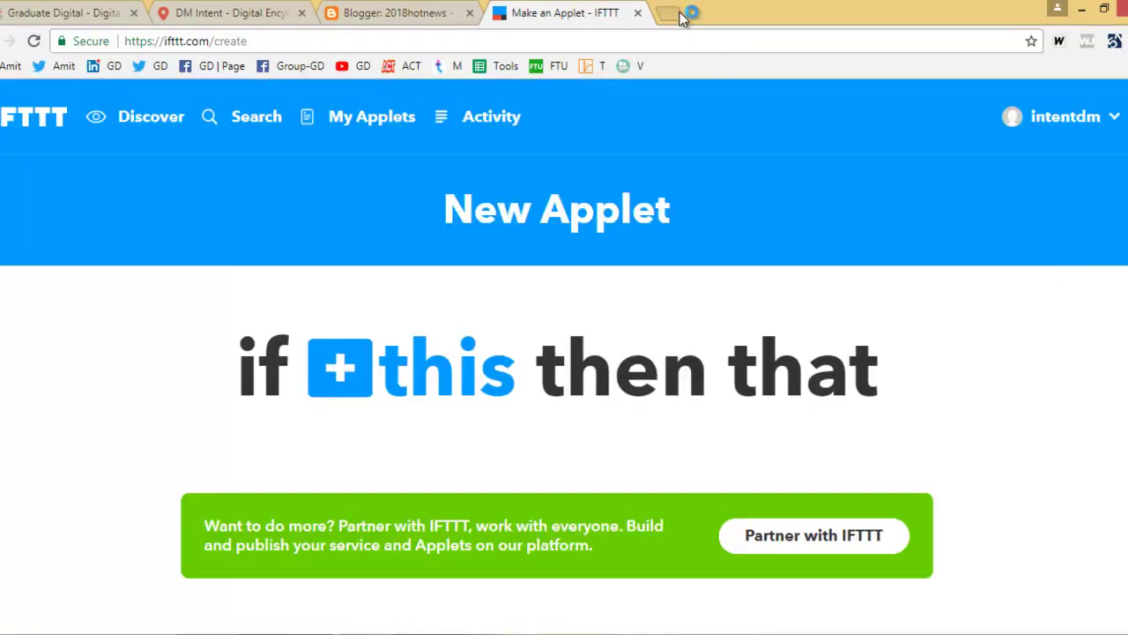
Step: In a new browser tab, search Google for "hindustan times rss" and open the Hindustan Times RSS page
left_click(677, 14)
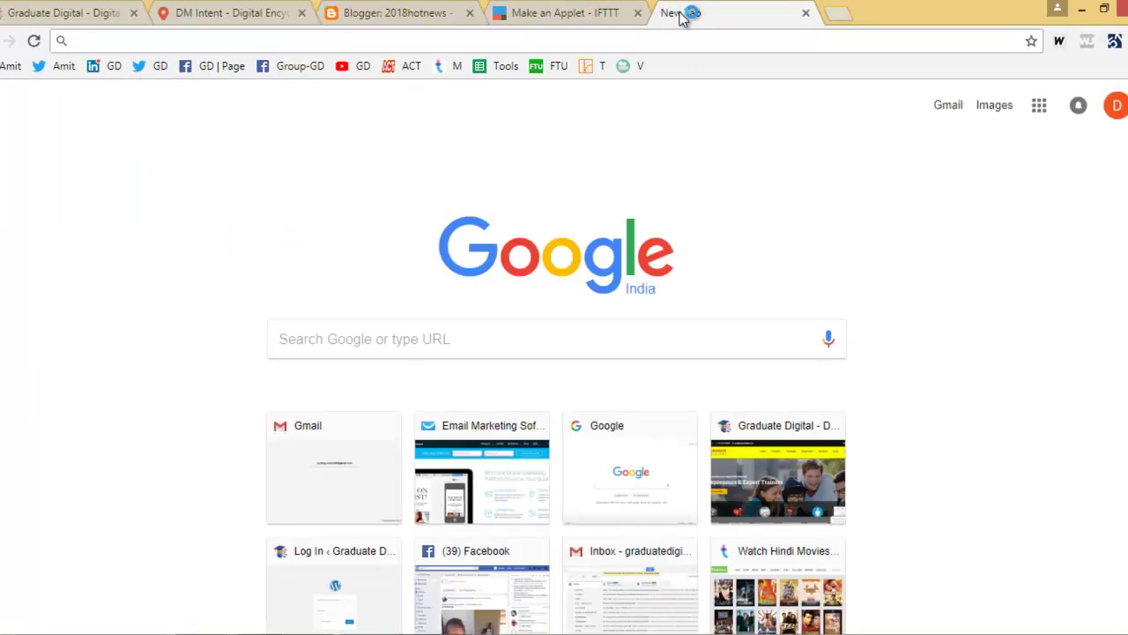
type("hindustan")
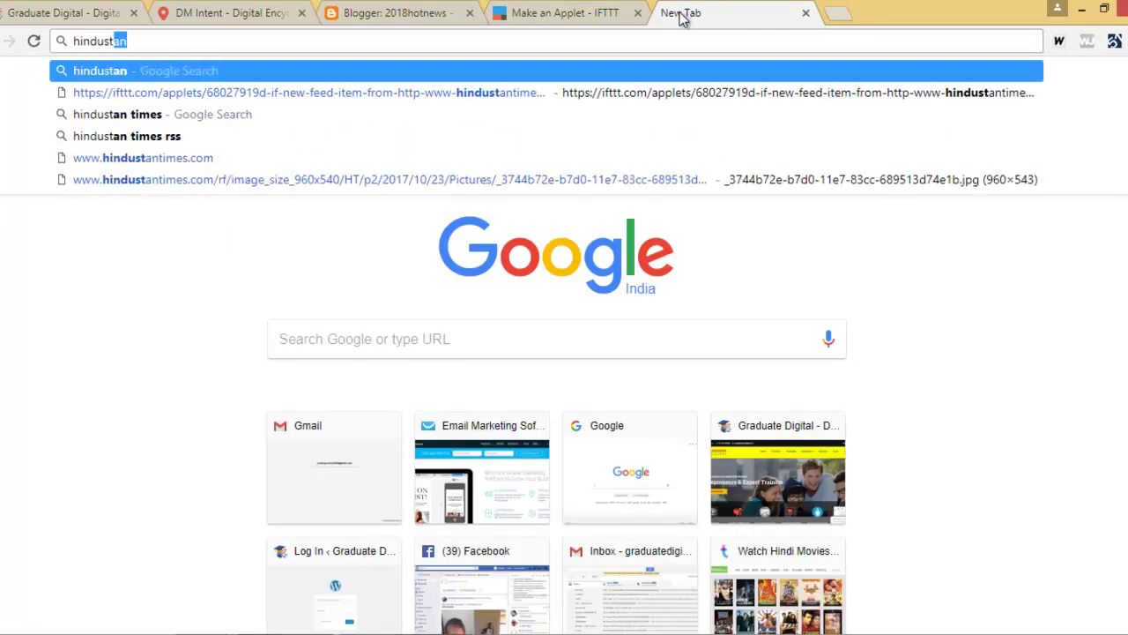
key("Down")
key("Down")
key("Down")
key("Return")
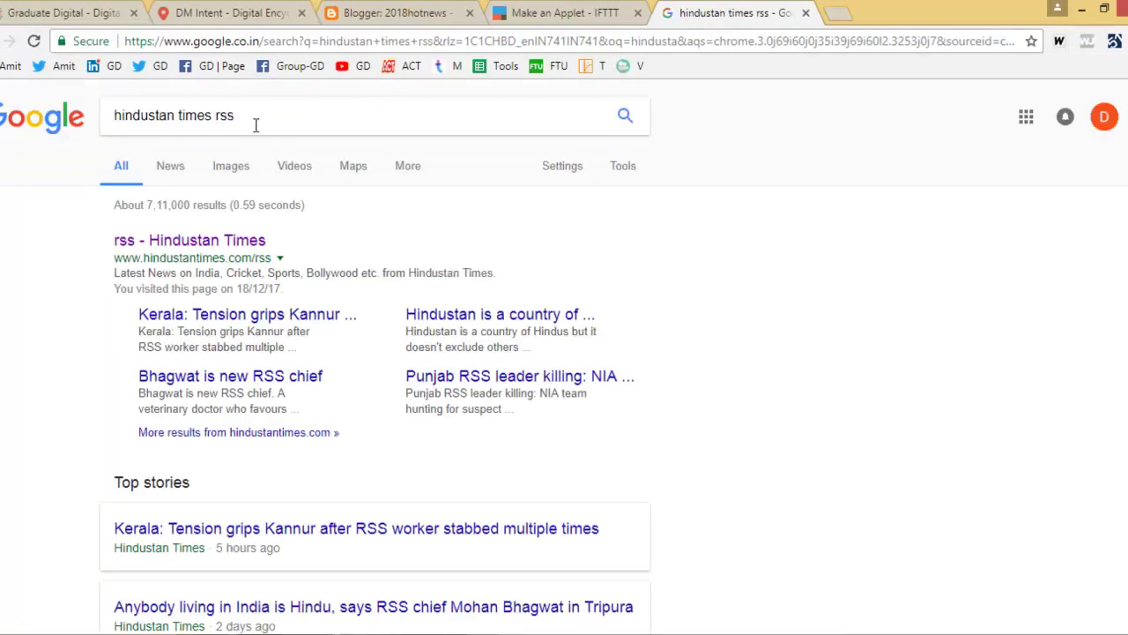
left_click(230, 249)
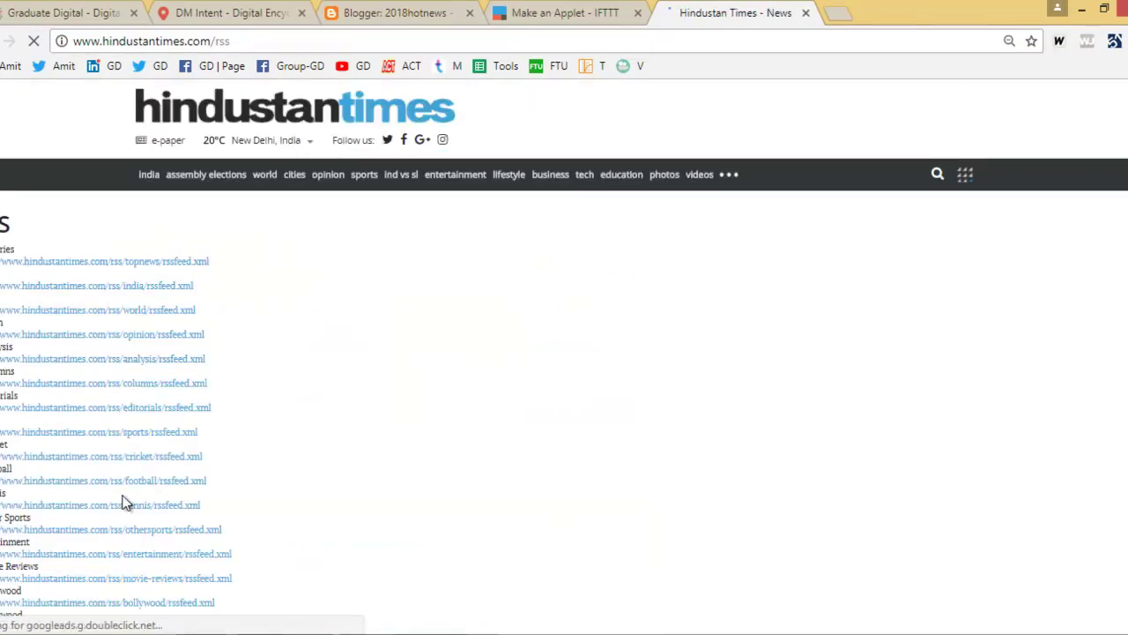
Step: Look through the news categories and city feeds listed on the Hindustan Times RSS page
scroll(123, 501, "down", 7)
scroll(123, 501, "up", 8)
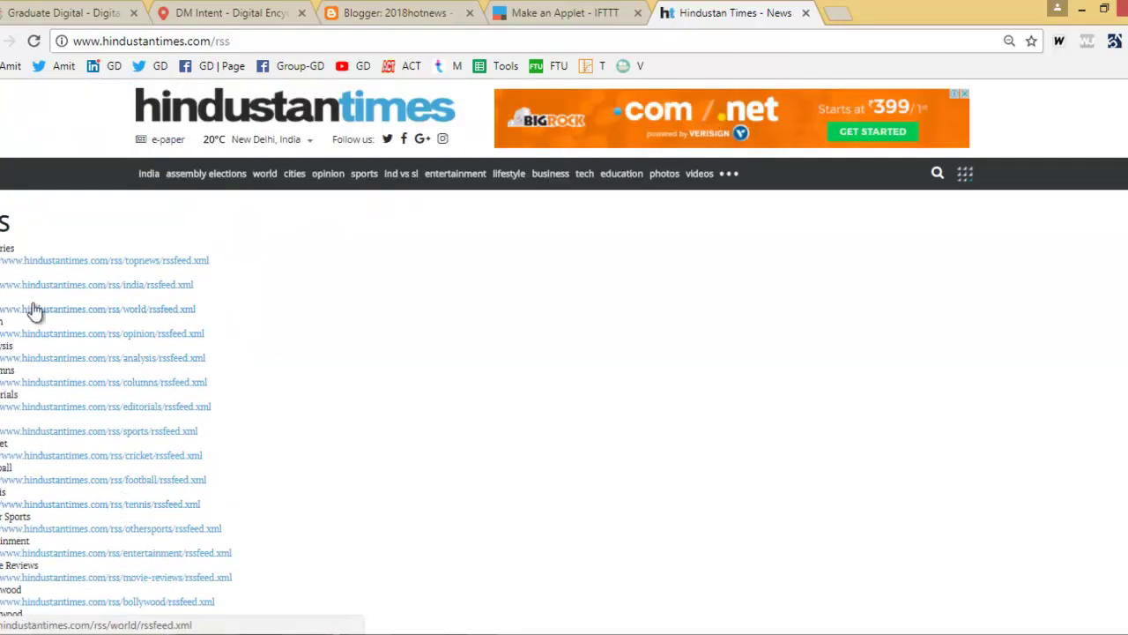
scroll(132, 366, "down", 1)
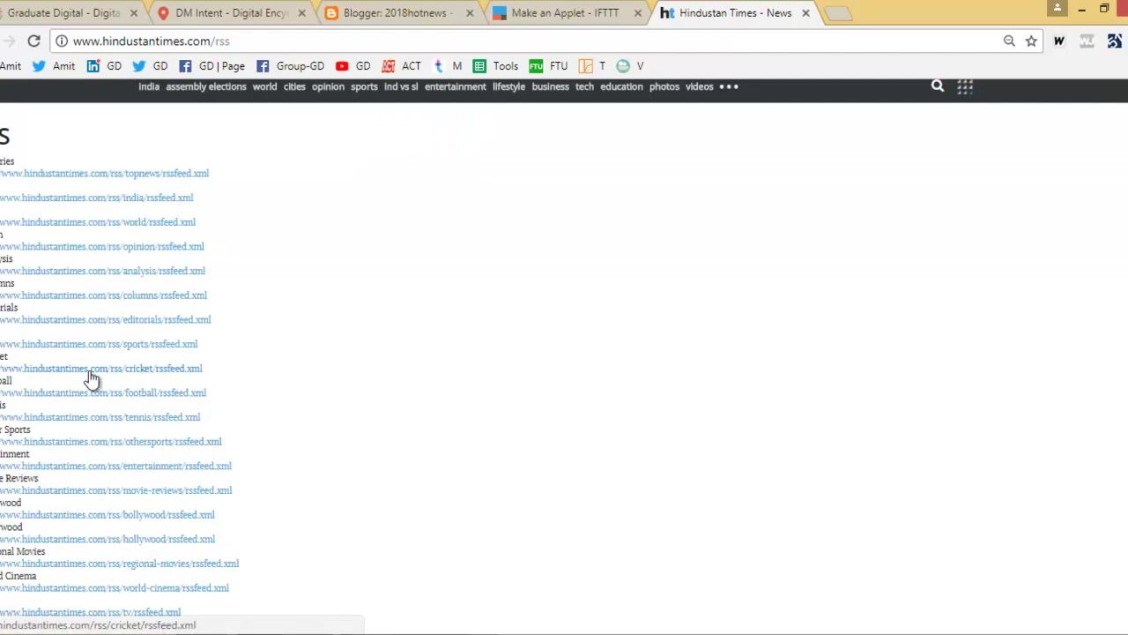
scroll(89, 370, "down", 2)
scroll(82, 378, "down", 3)
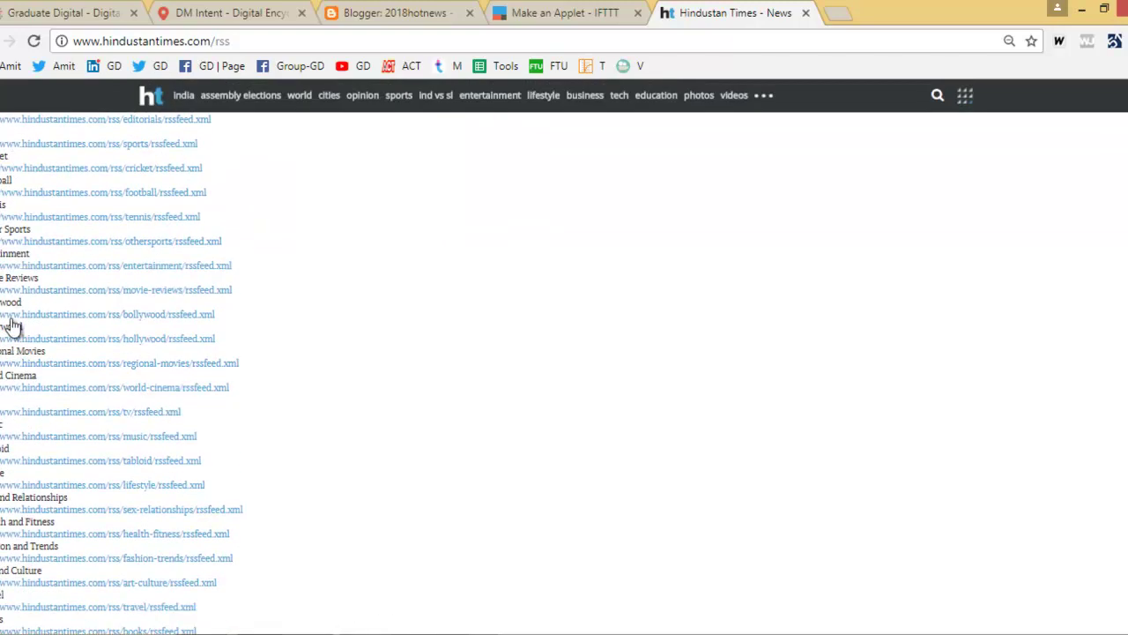
scroll(32, 430, "down", 2)
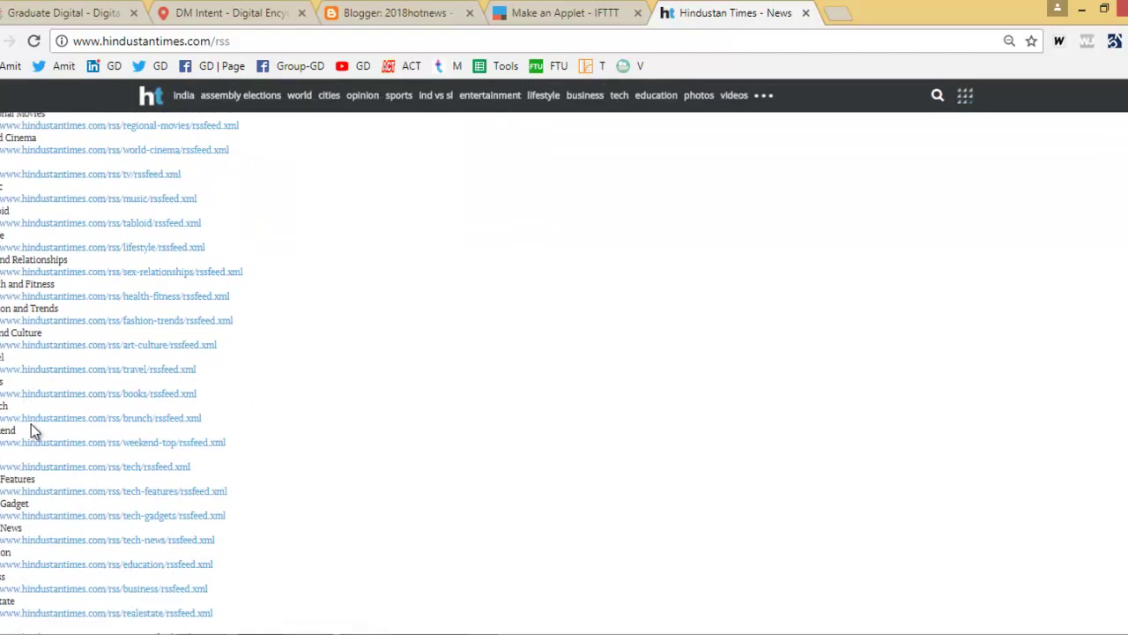
scroll(32, 430, "down", 4)
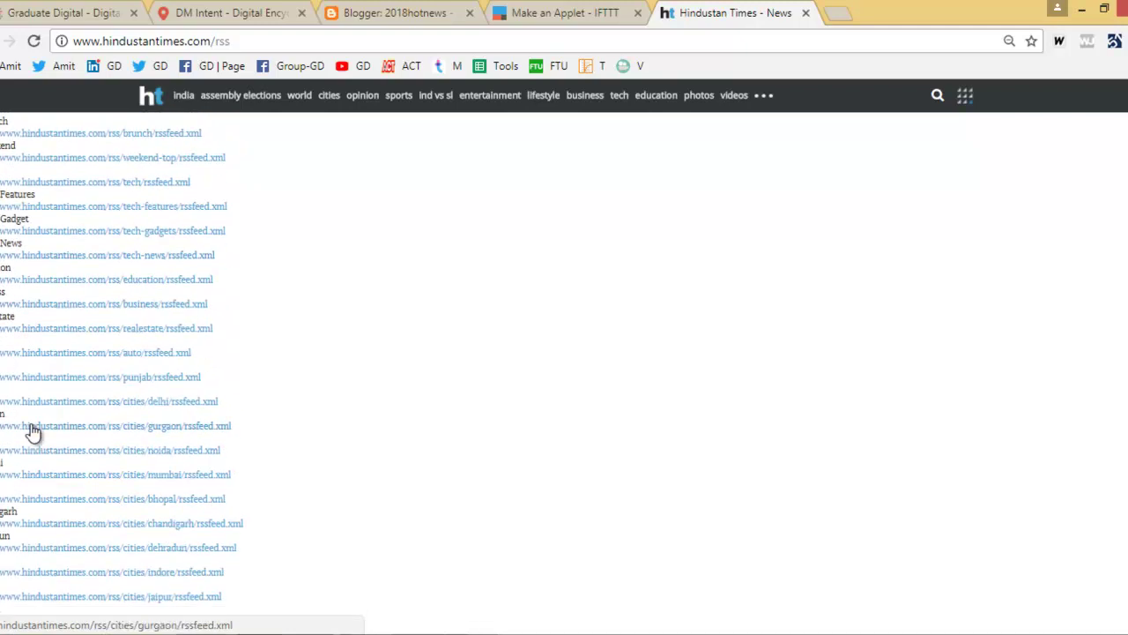
scroll(444, 419, "up", 10)
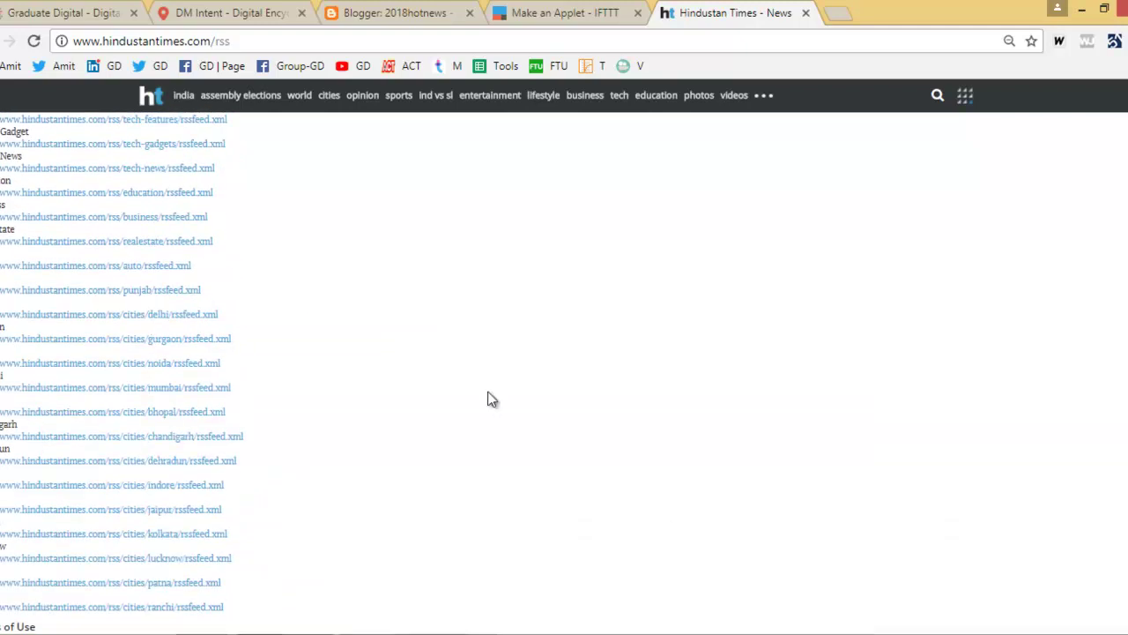
scroll(445, 416, "up", 3)
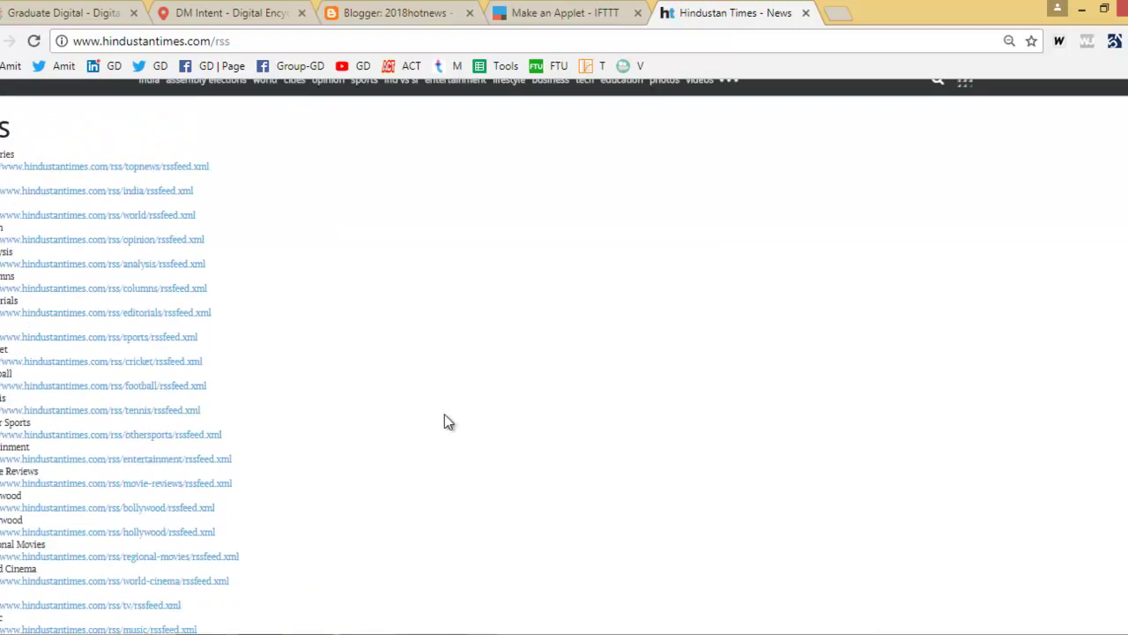
Step: Find "business" on the RSS page and copy the URL of the business feed
key("ctrl+f")
type("business")
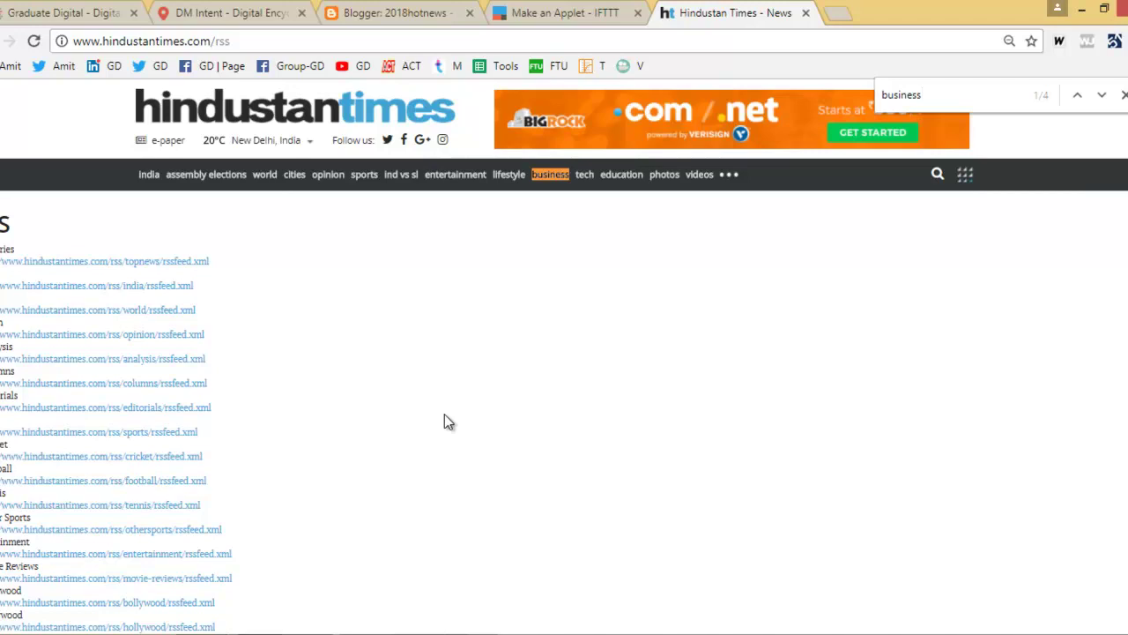
key("Return")
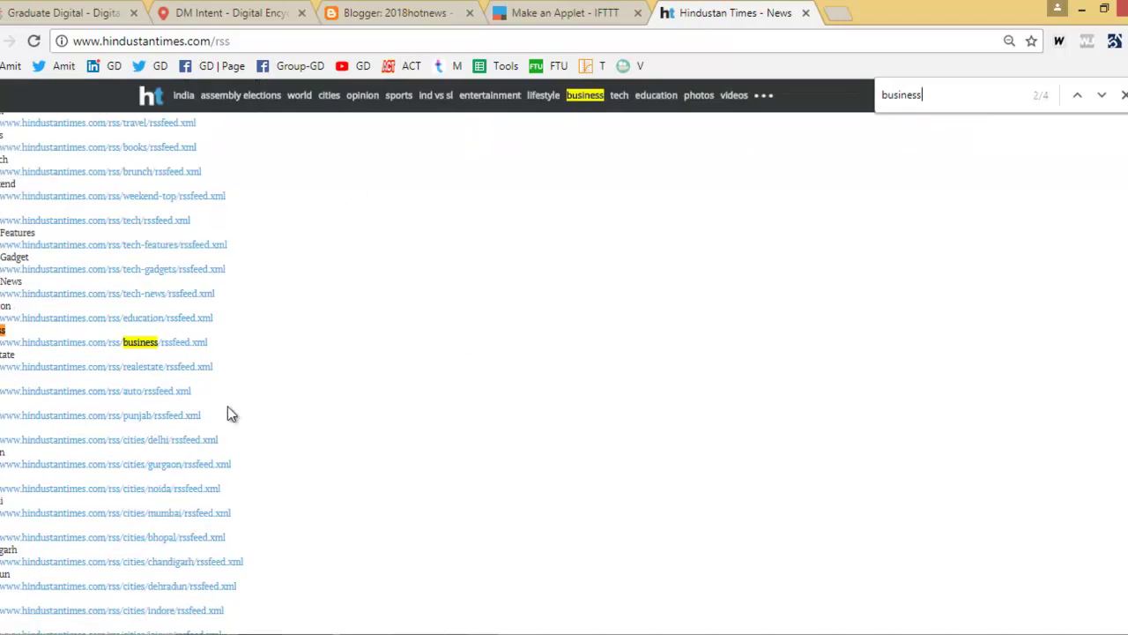
left_click_drag(199, 351, 2, 344)
left_click(203, 343)
left_click_drag(203, 344, 2, 344)
key("ctrl+c")
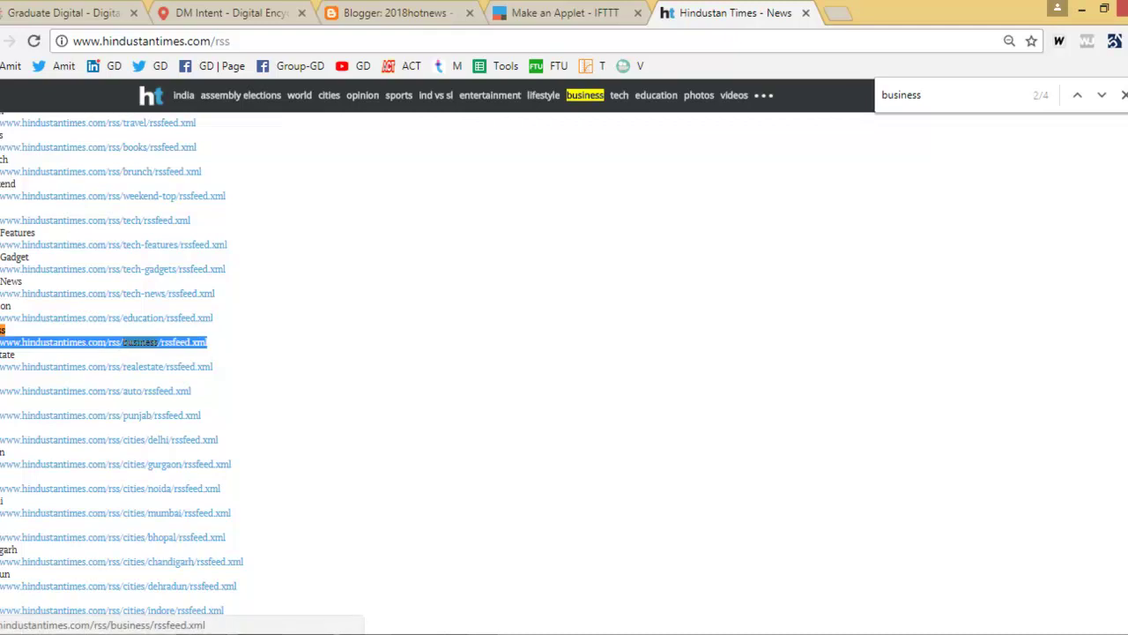
left_click(533, 12)
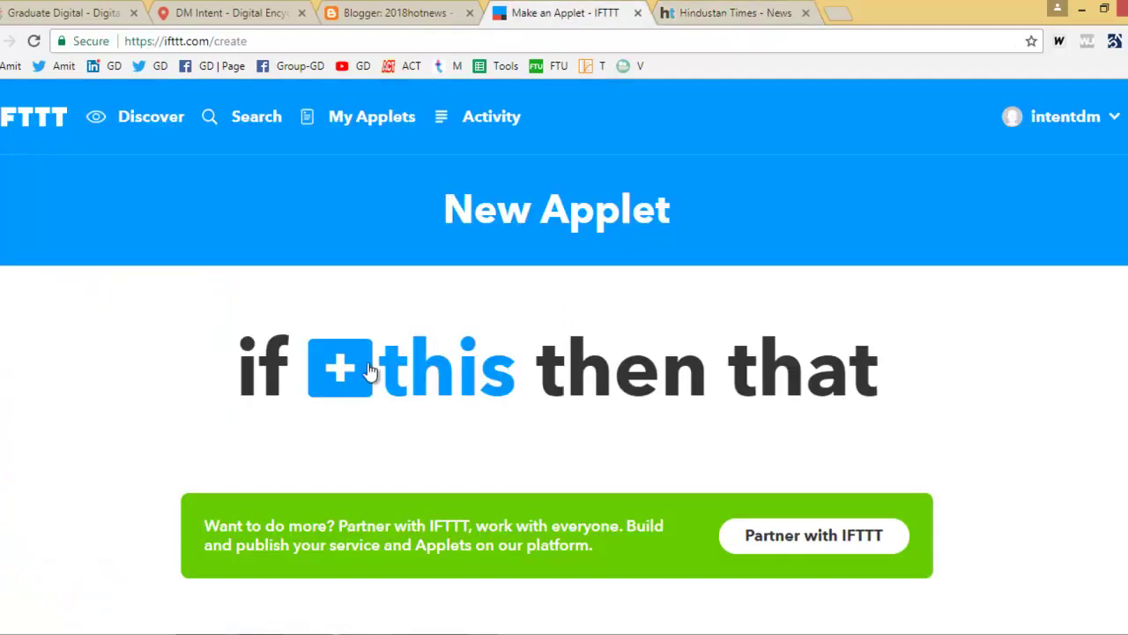
left_click(337, 369)
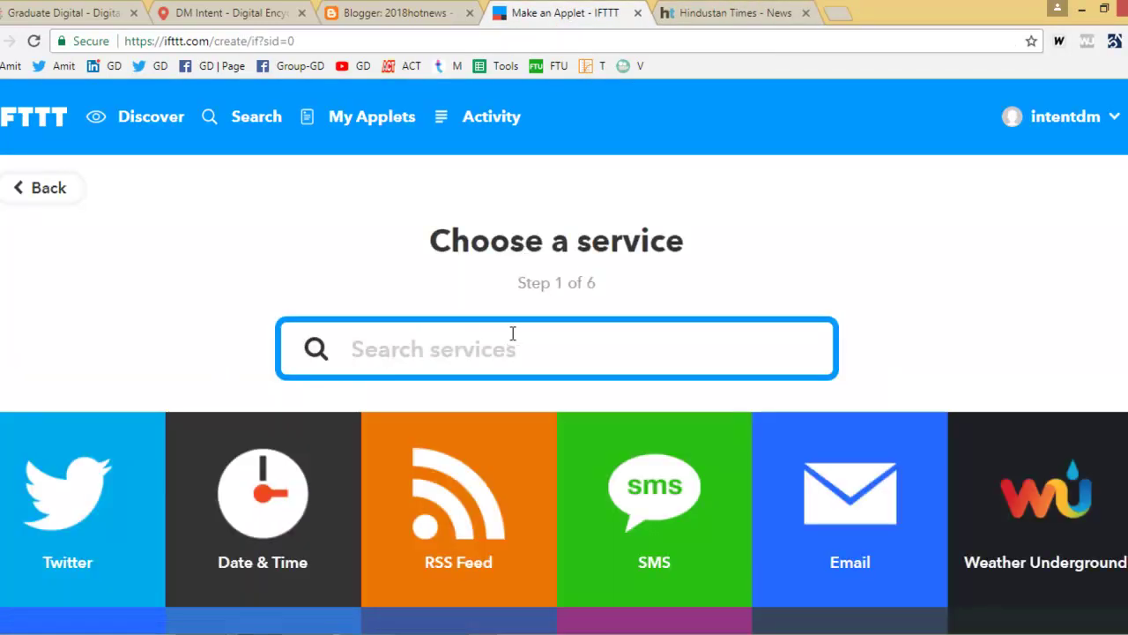
scroll(513, 332, "down", 1)
left_click(472, 424)
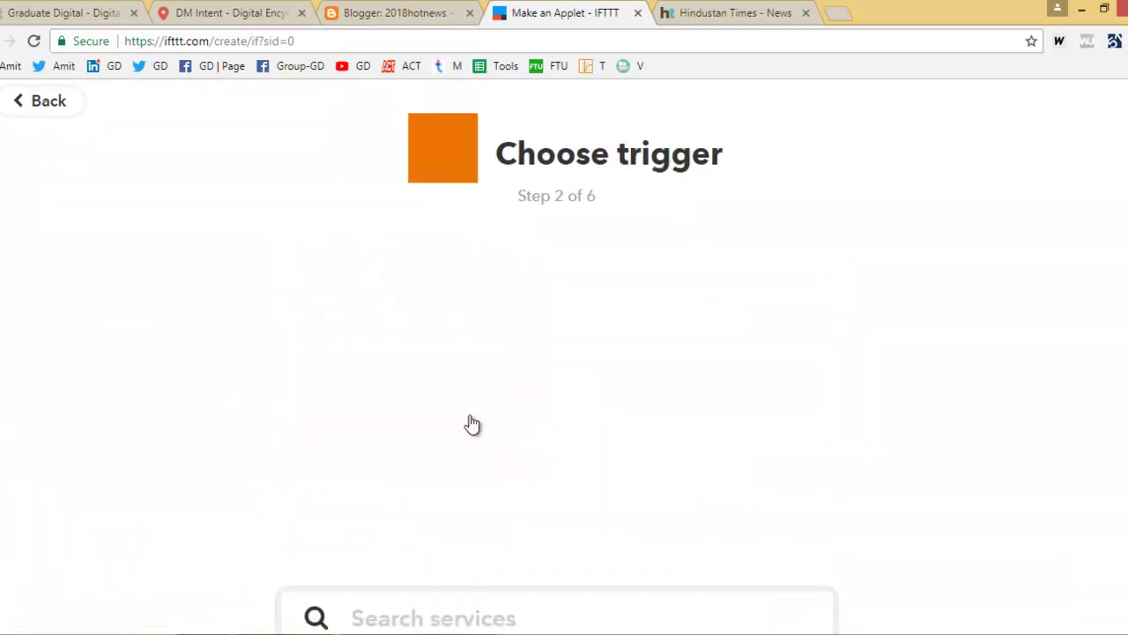
left_click(112, 317)
left_click(600, 397)
key("ctrl+v")
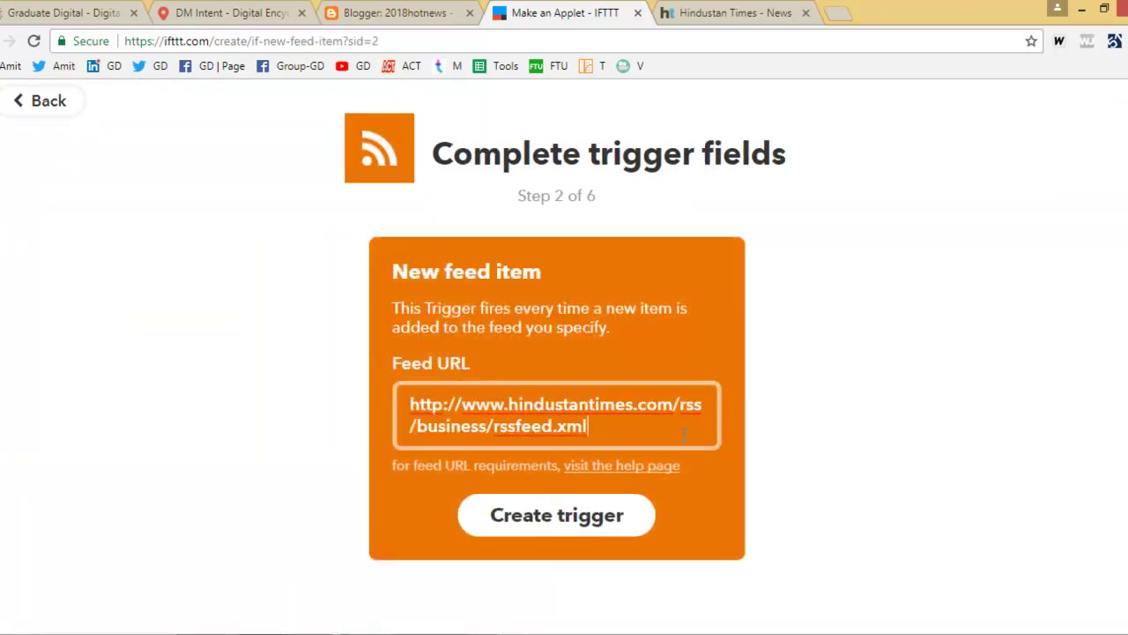
left_click(580, 523)
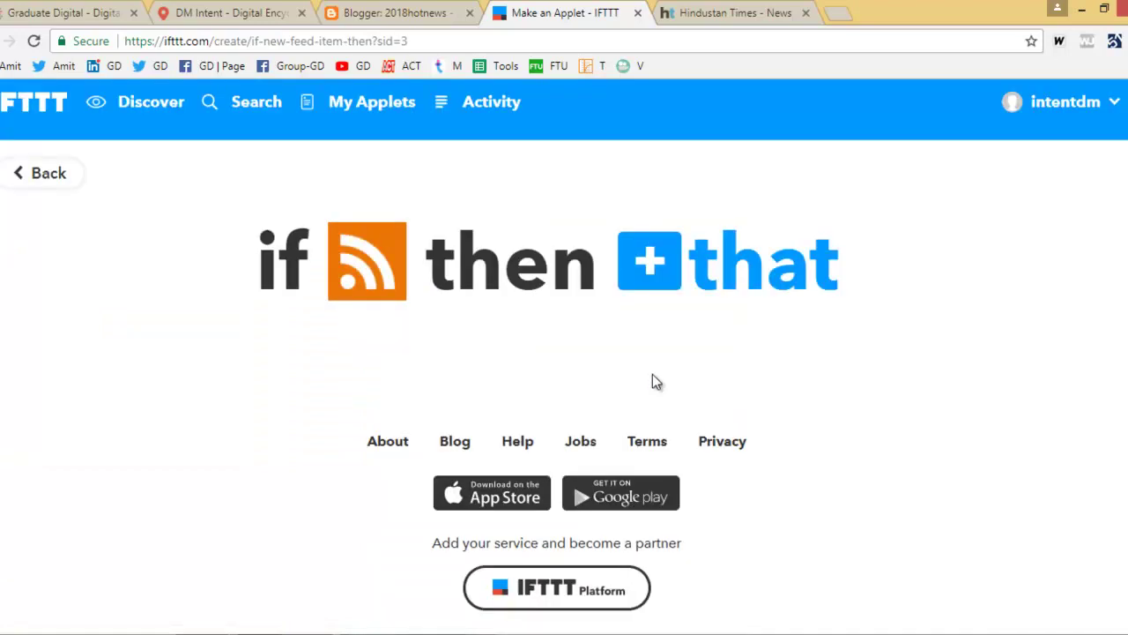
Step: Search the action services for "blog" and select Blogger's Create a post action for the RSS applet
left_click(641, 271)
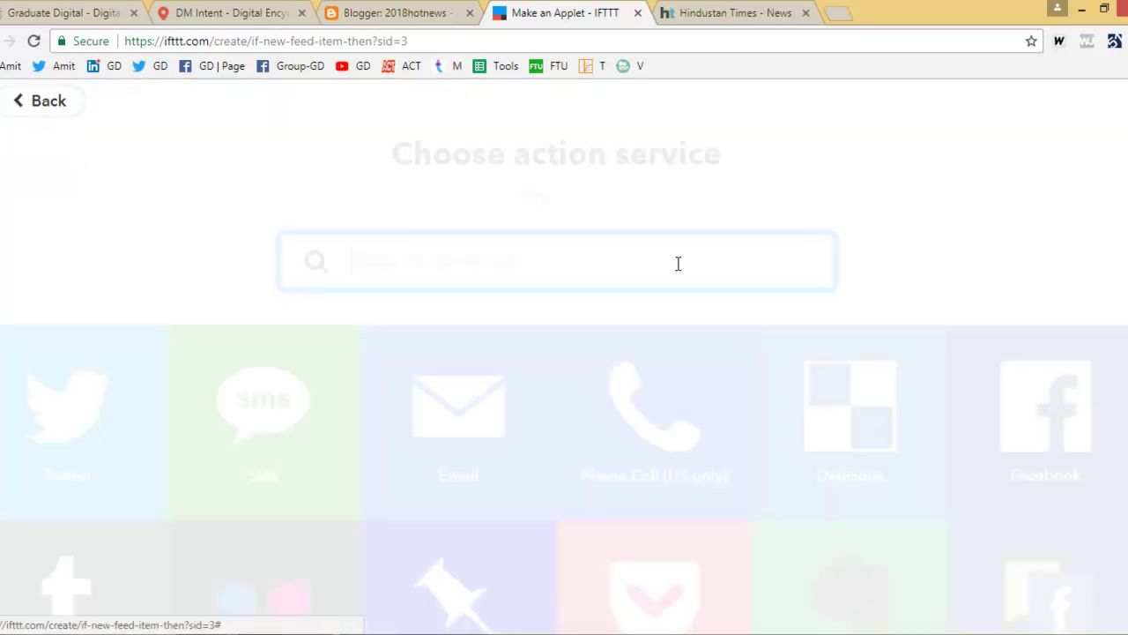
type("blog")
left_click(552, 423)
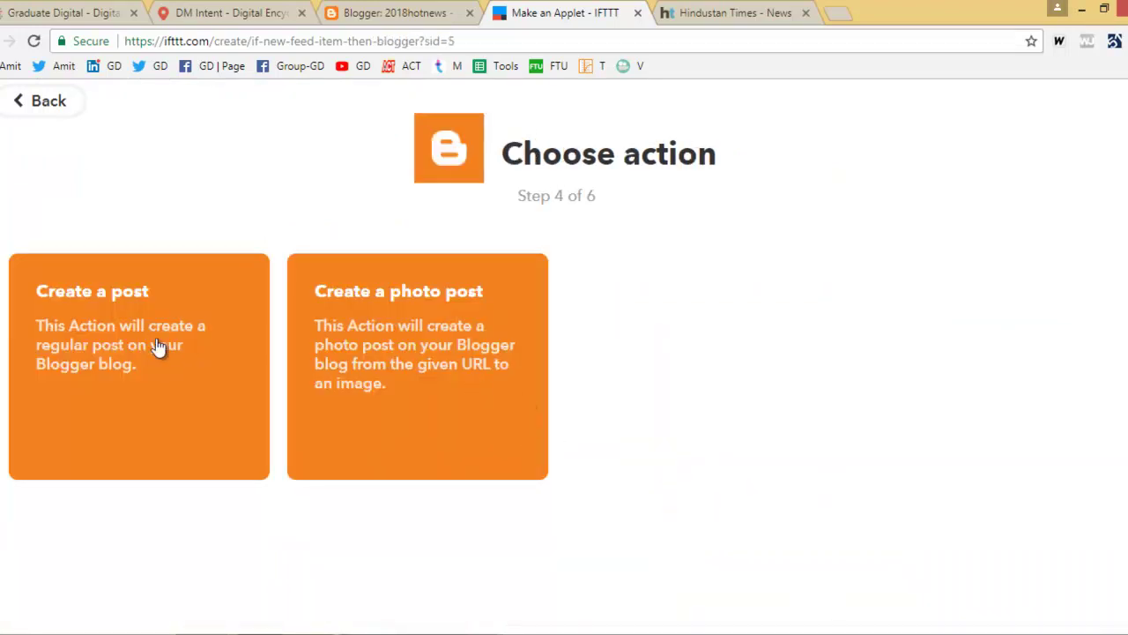
left_click(156, 346)
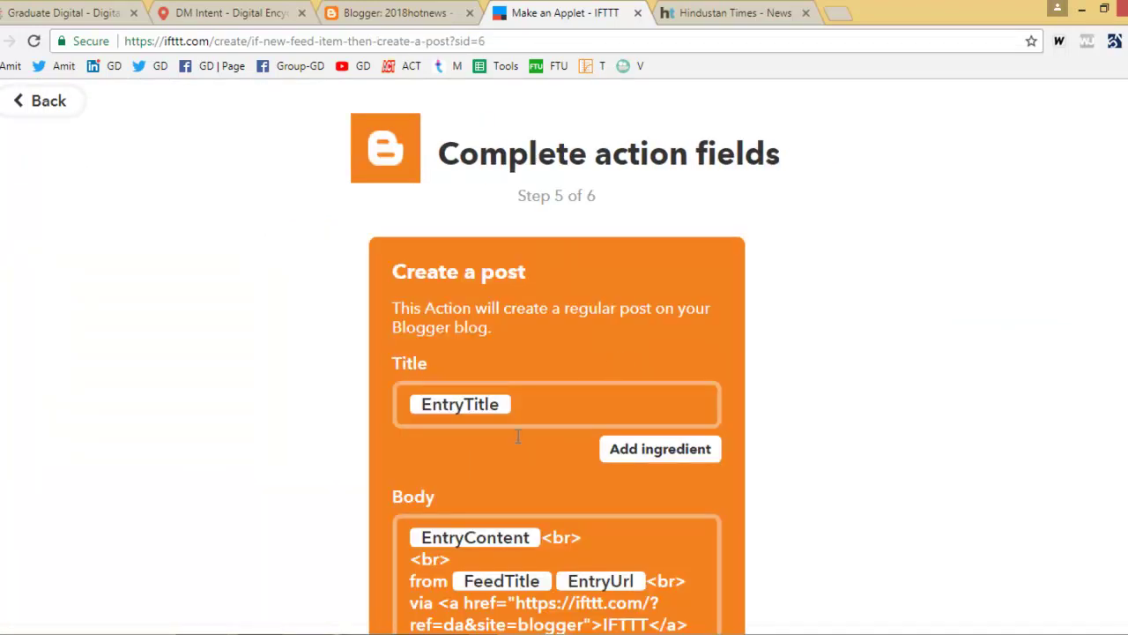
Step: Delete the "via IFTTT" link line from the end of the post body and create the action
left_click(554, 408)
scroll(670, 404, "down", 3)
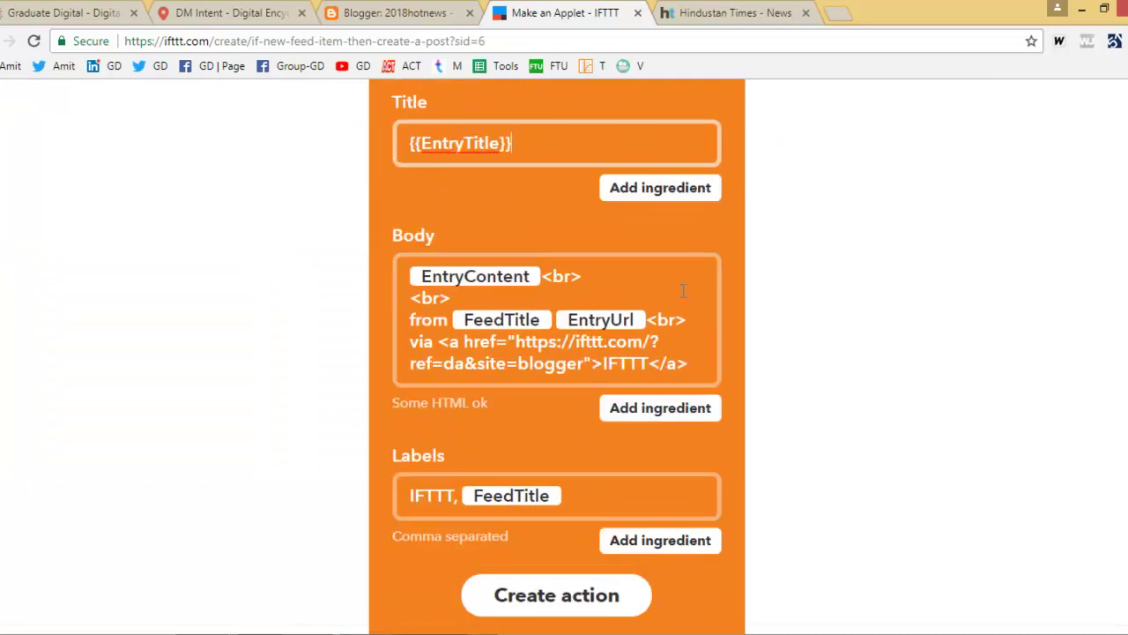
left_click_drag(691, 370, 413, 342)
key("BackSpace")
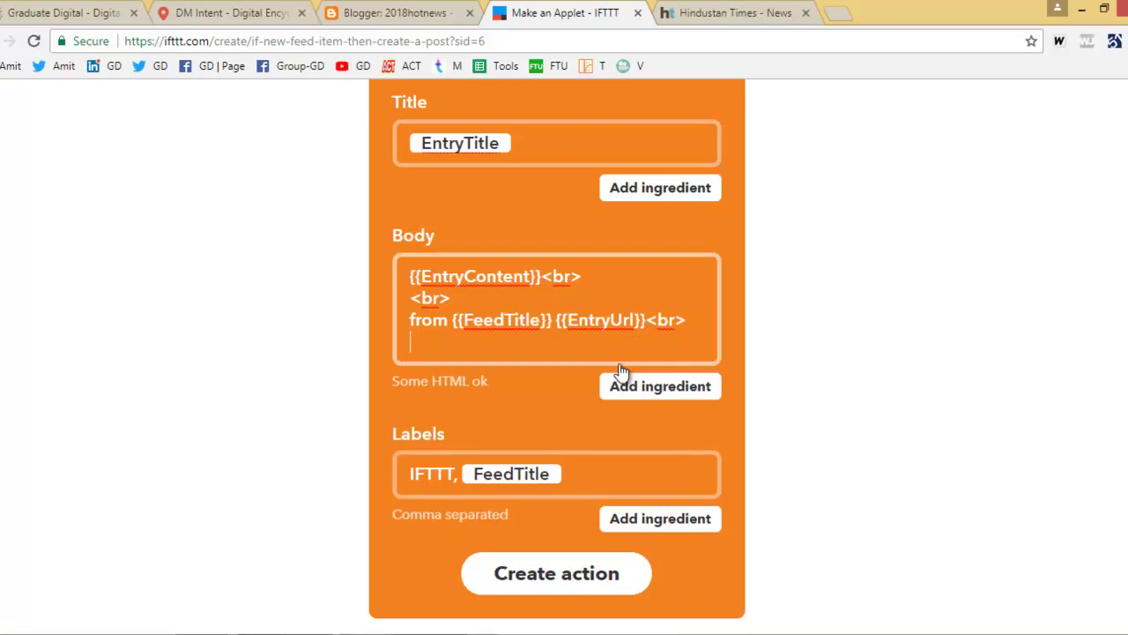
left_click(597, 553)
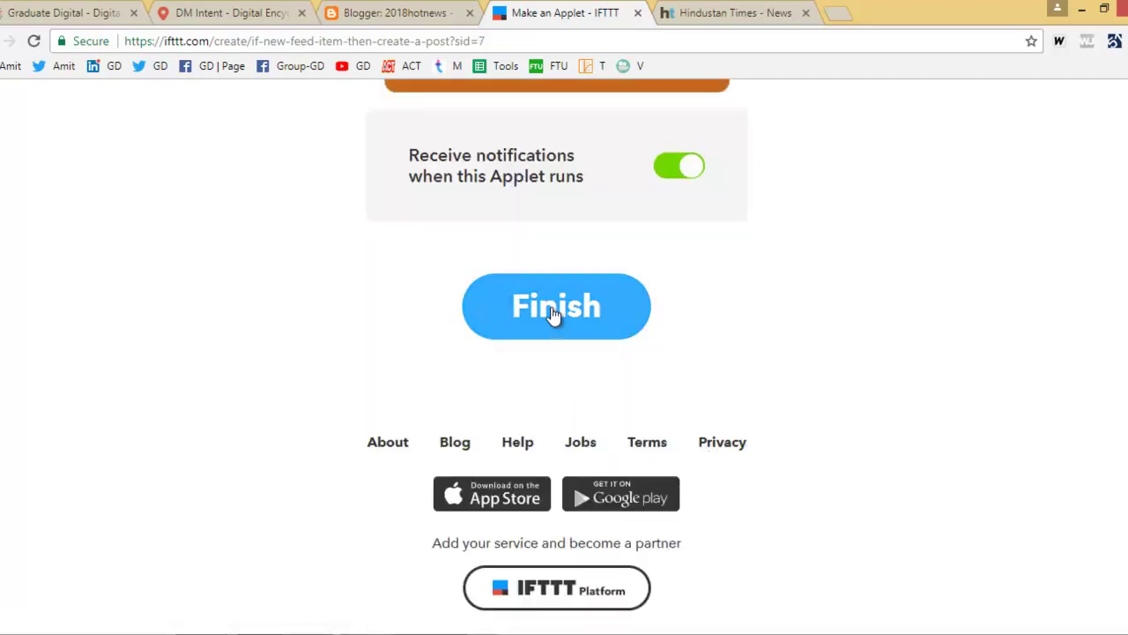
Step: Finish the Hindustan Times business RSS applet, run a check on it and return to the list of own applets
left_click(553, 315)
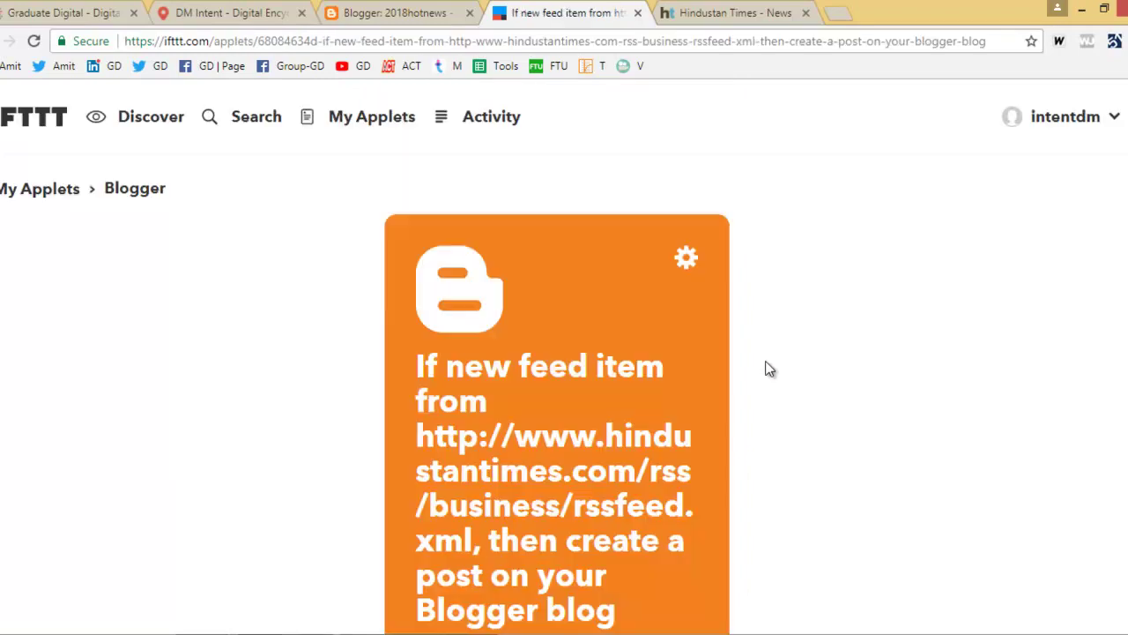
scroll(766, 397, "down", 7)
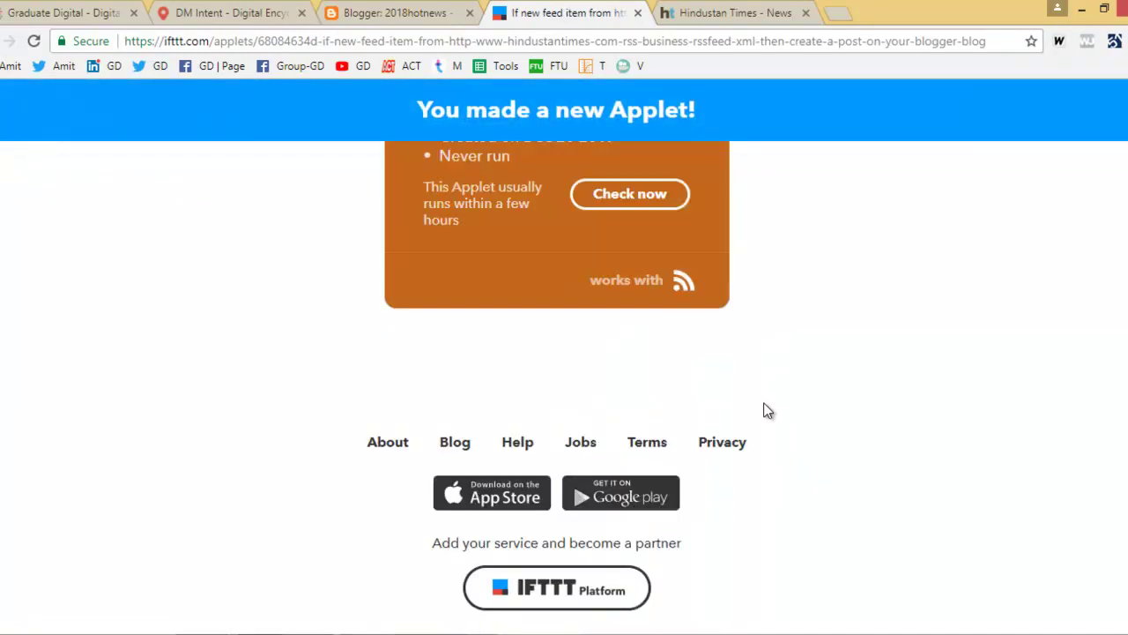
left_click(602, 198)
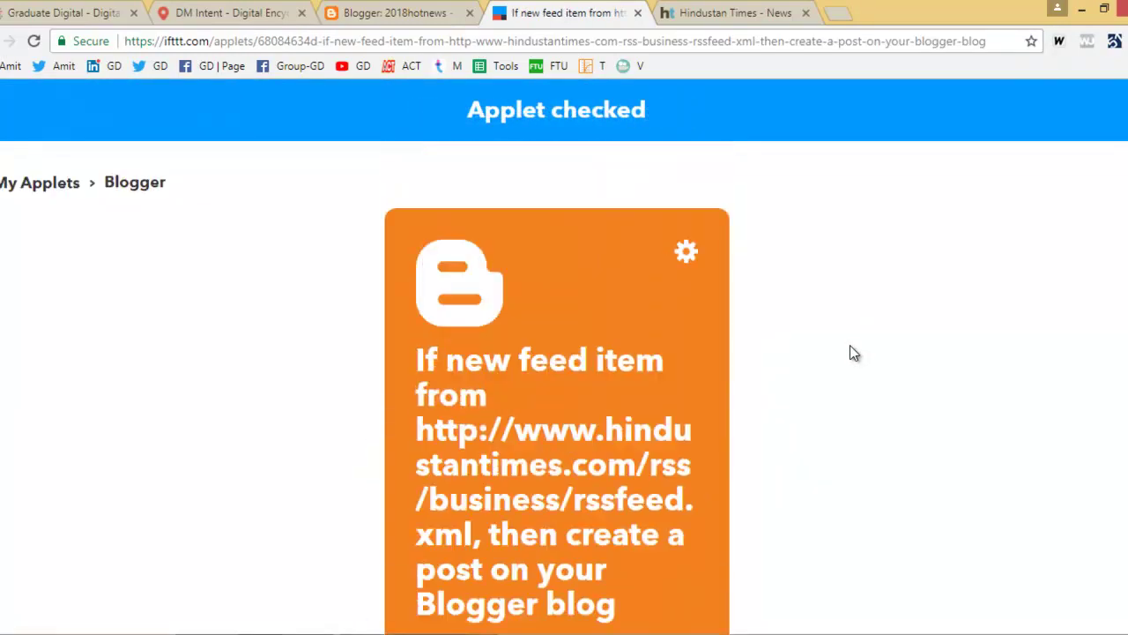
left_click(47, 196)
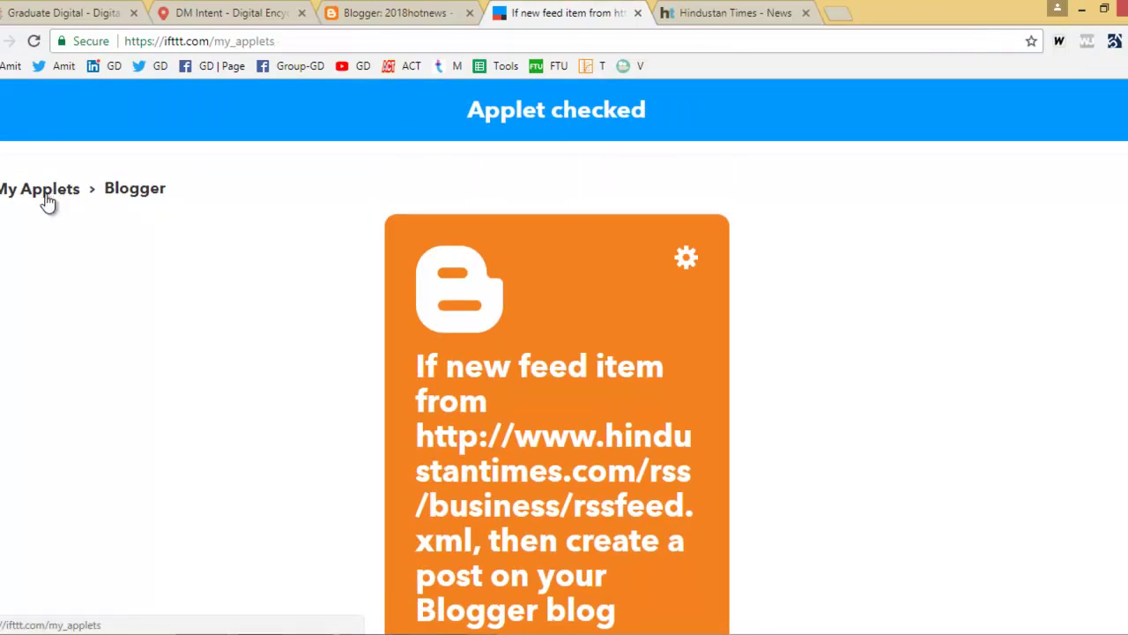
Step: Start a new applet with The New York Times trigger New vote in the U.S. House of Representatives
left_click(1049, 277)
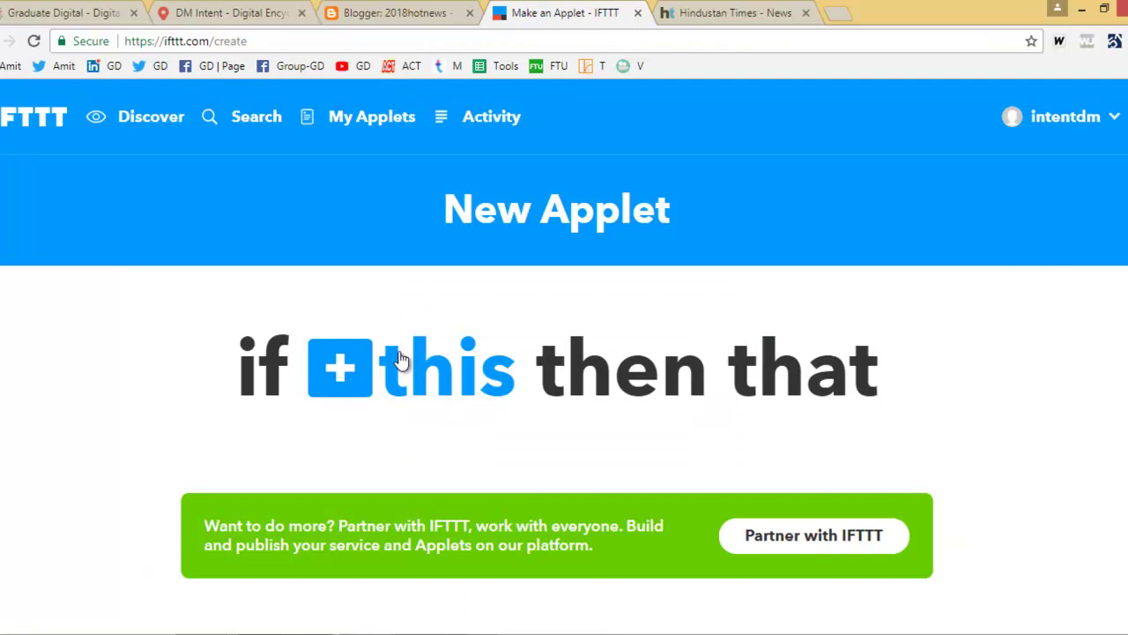
left_click(543, 371)
scroll(551, 370, "down", 10)
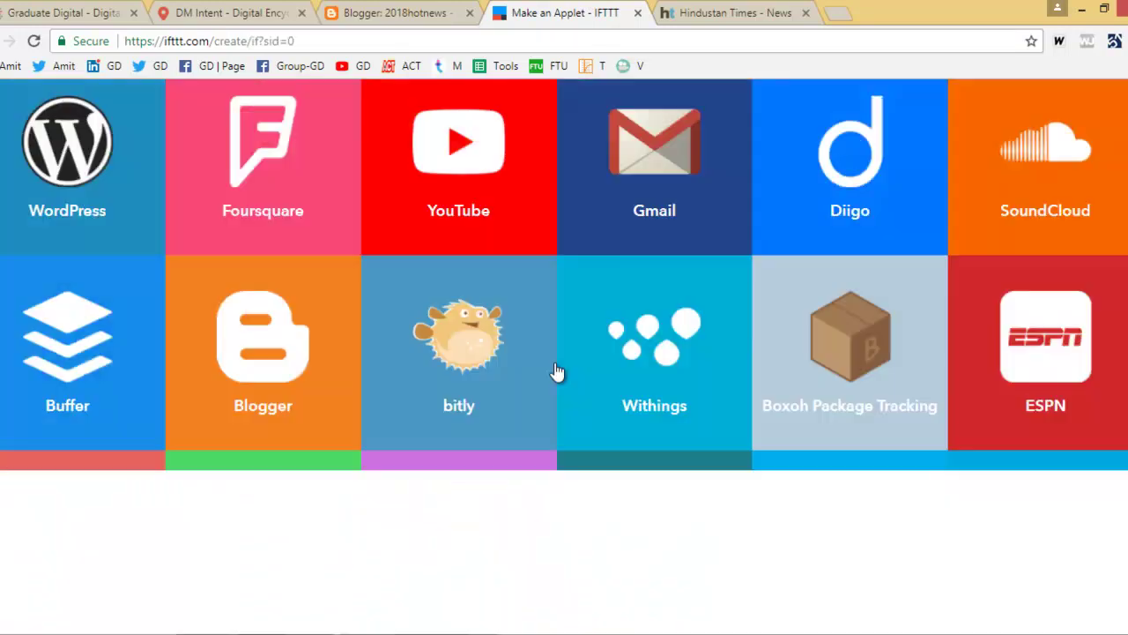
scroll(1023, 364, "down", 1)
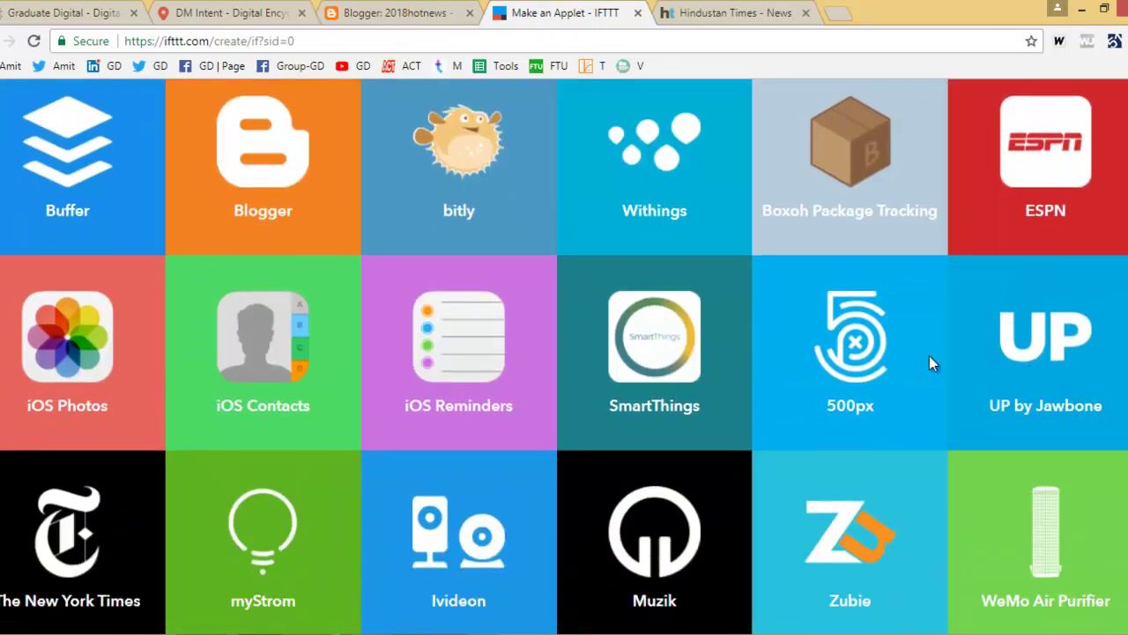
scroll(264, 401, "down", 2)
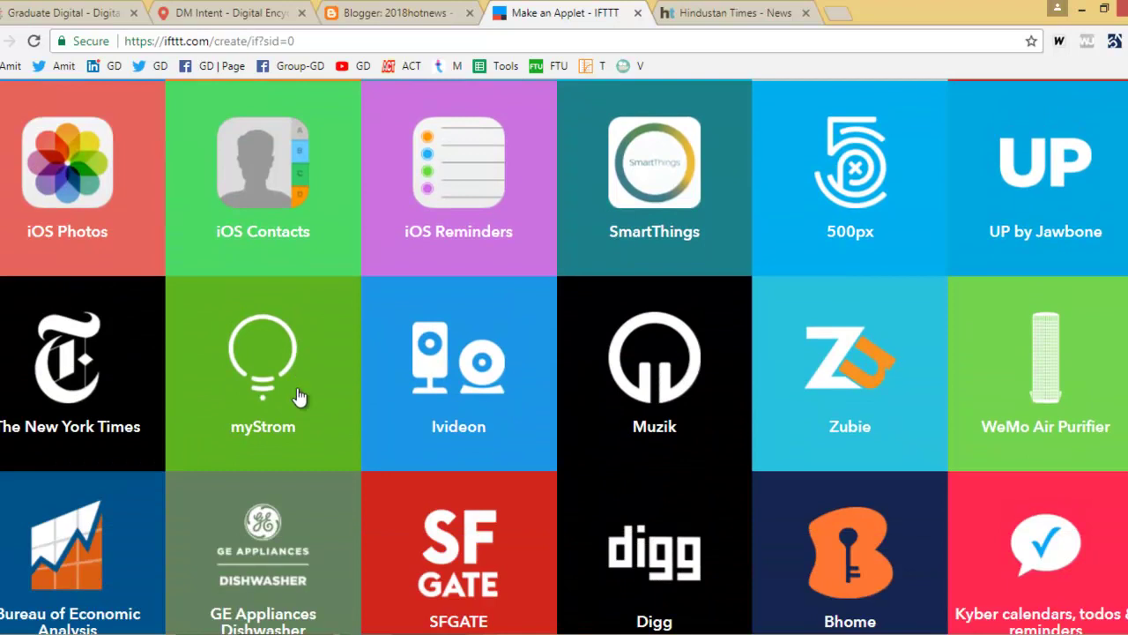
left_click(117, 390)
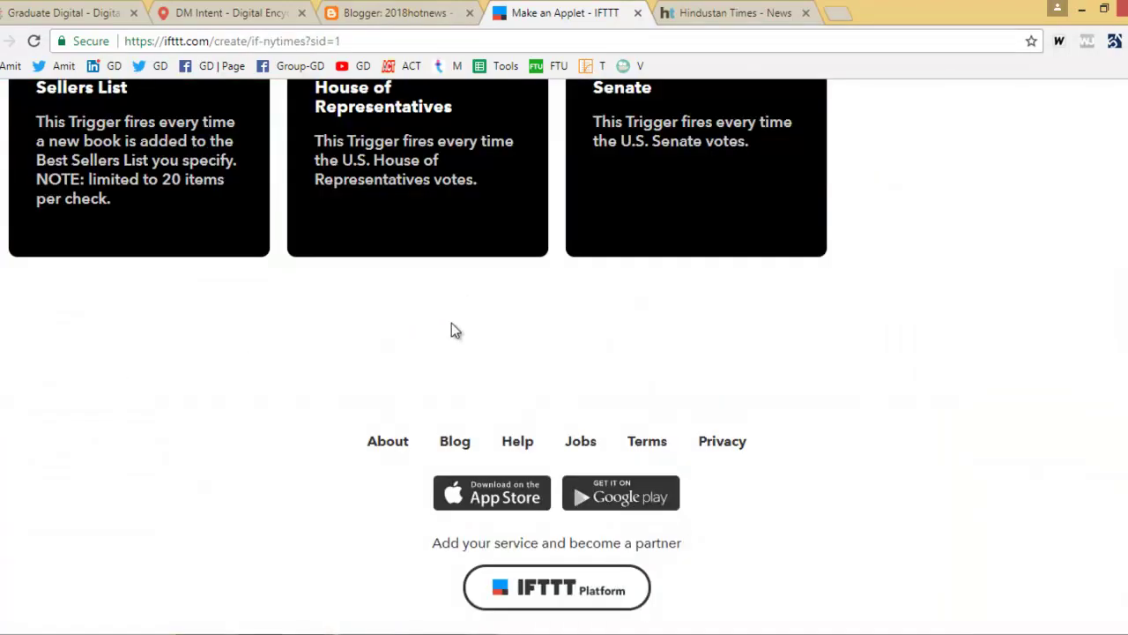
scroll(453, 330, "up", 2)
scroll(482, 326, "up", 4)
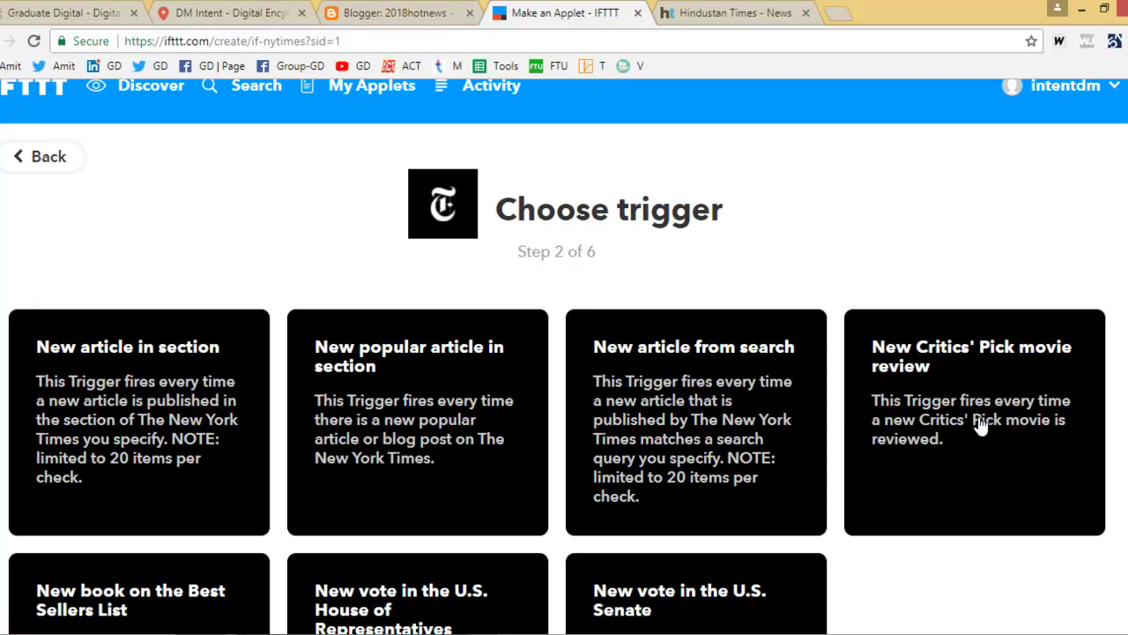
scroll(768, 403, "down", 1)
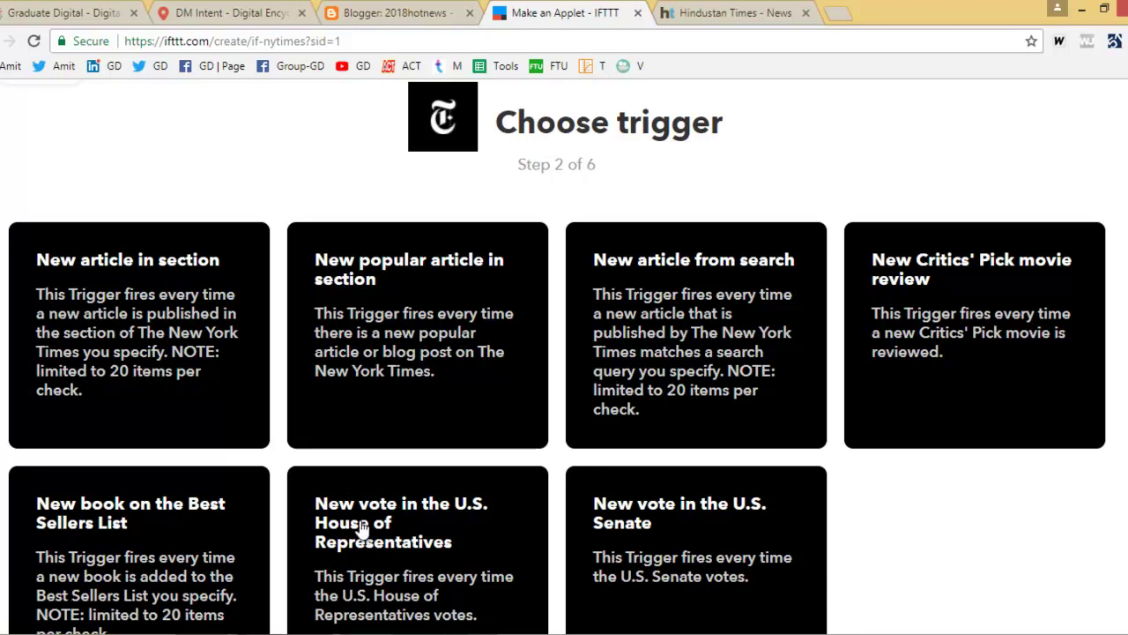
left_click(393, 546)
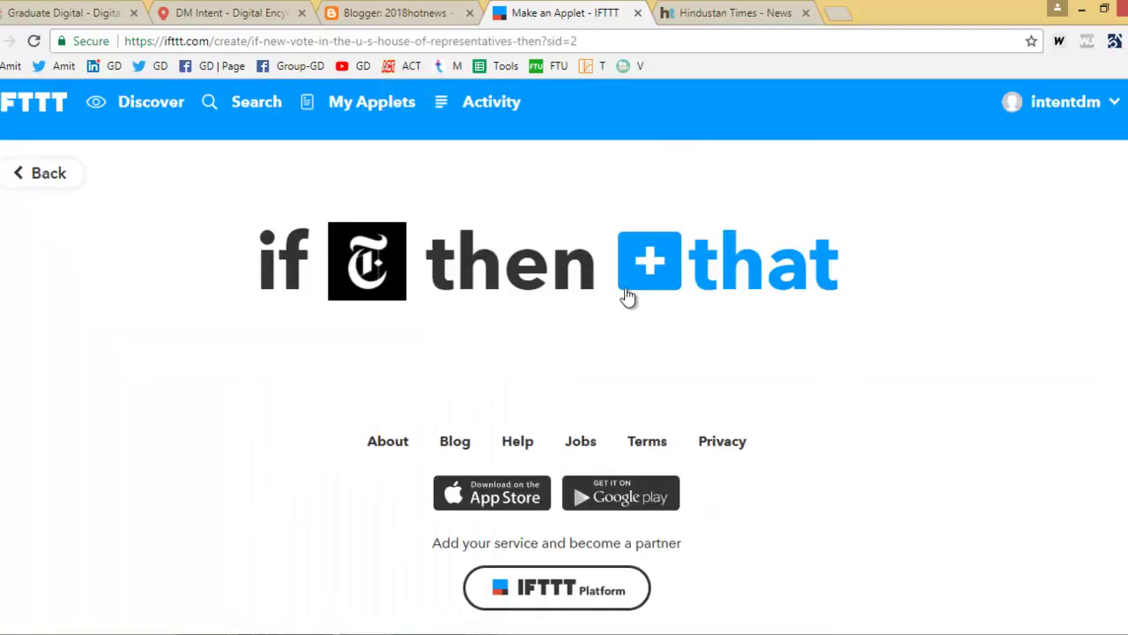
Step: Search the action services for "wor" and select WordPress's Create a post action
left_click(661, 265)
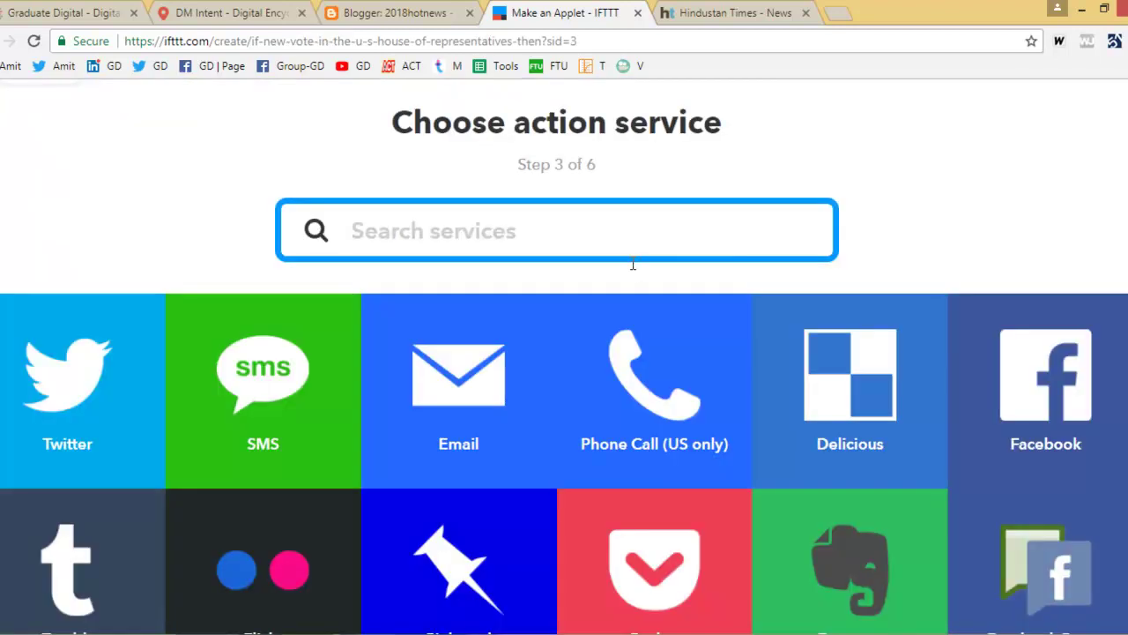
type("wor")
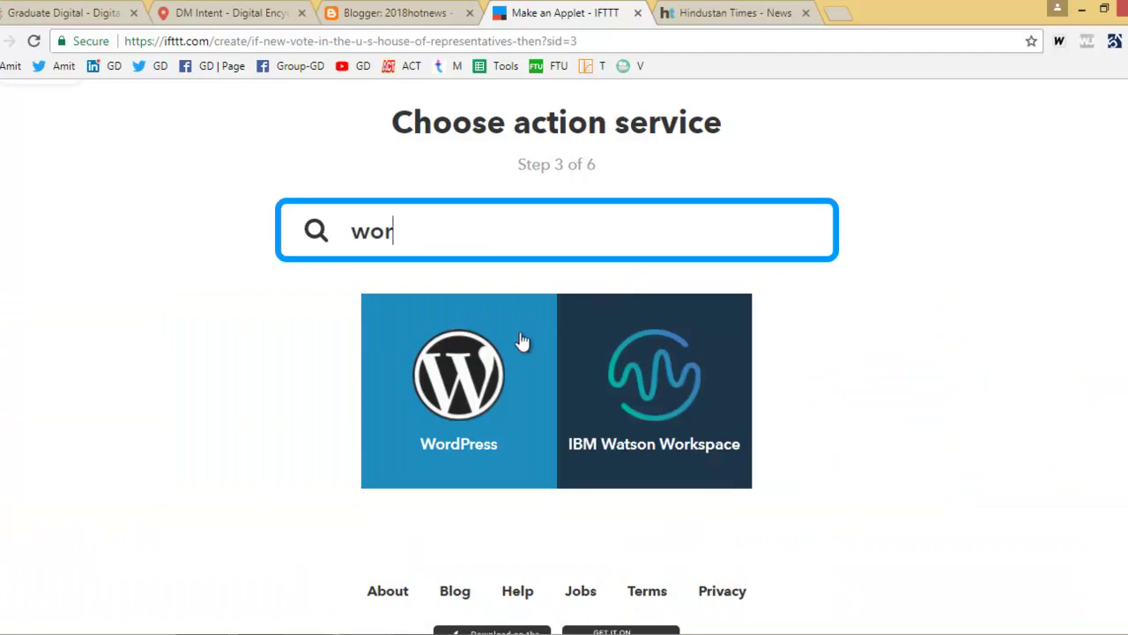
left_click(496, 374)
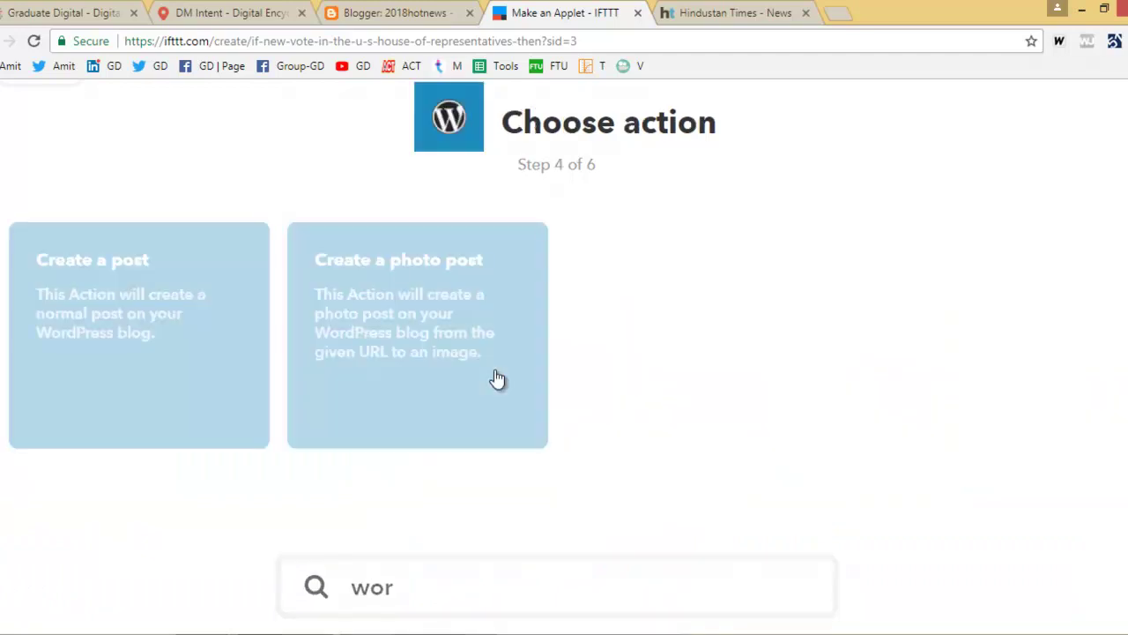
left_click(148, 319)
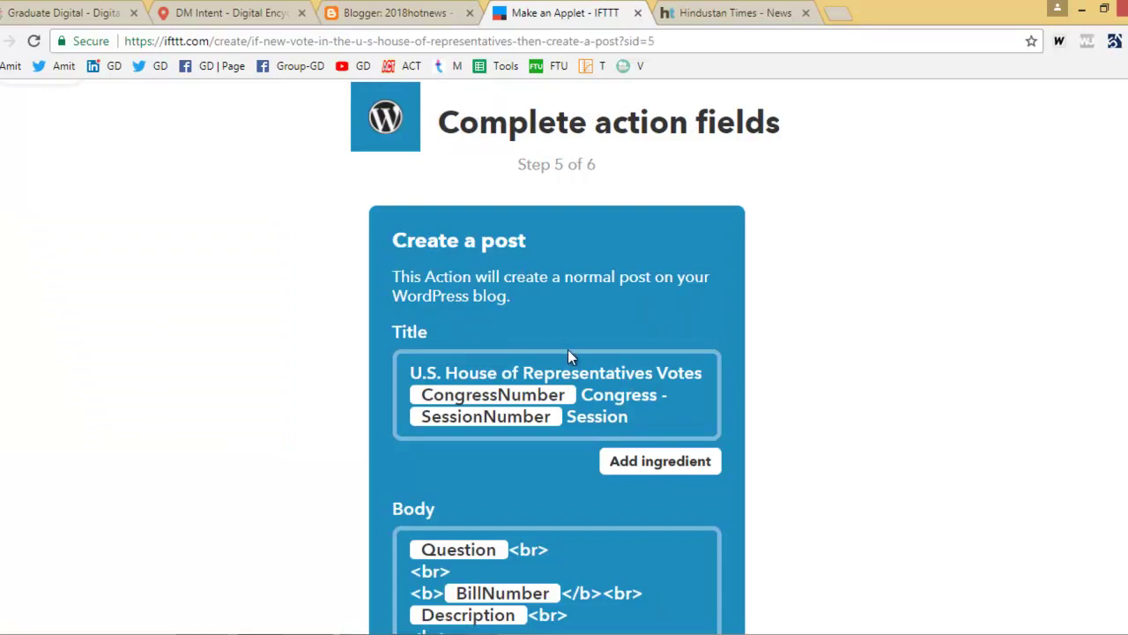
Step: Review the prefilled WordPress post fields and create the action with them as they are
scroll(568, 349, "down", 6)
scroll(569, 394, "down", 3)
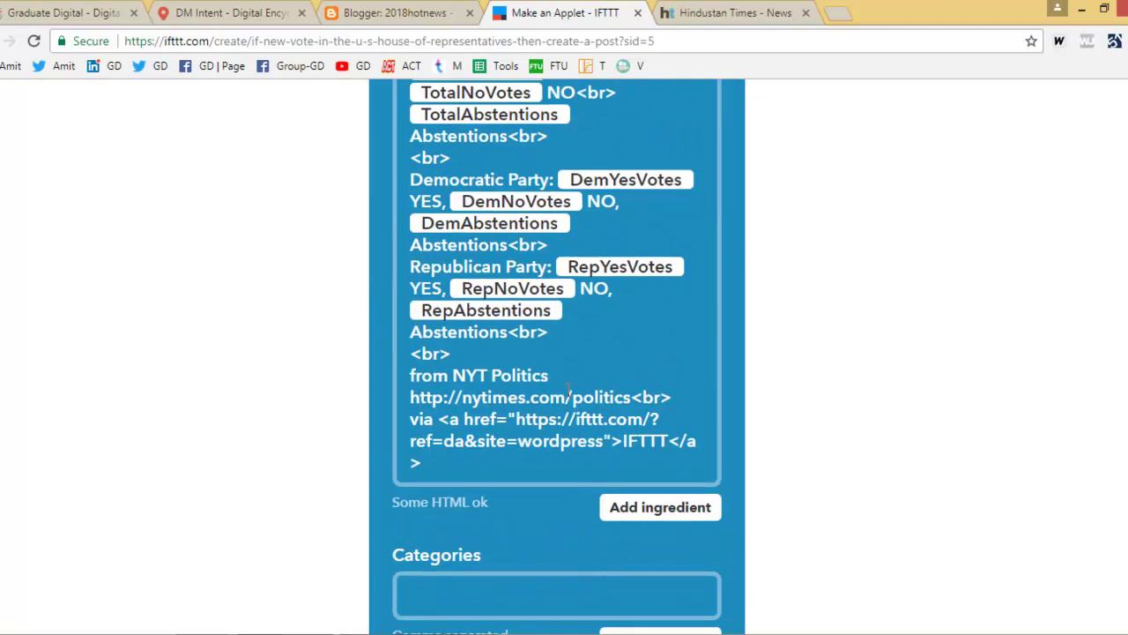
left_click(571, 288)
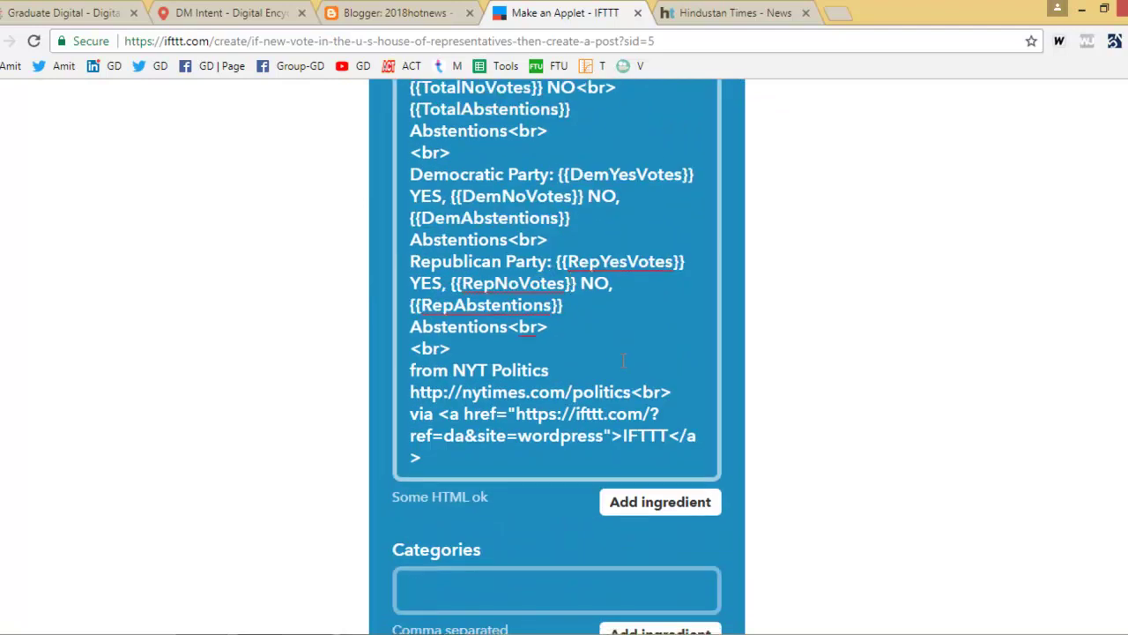
scroll(604, 291, "down", 7)
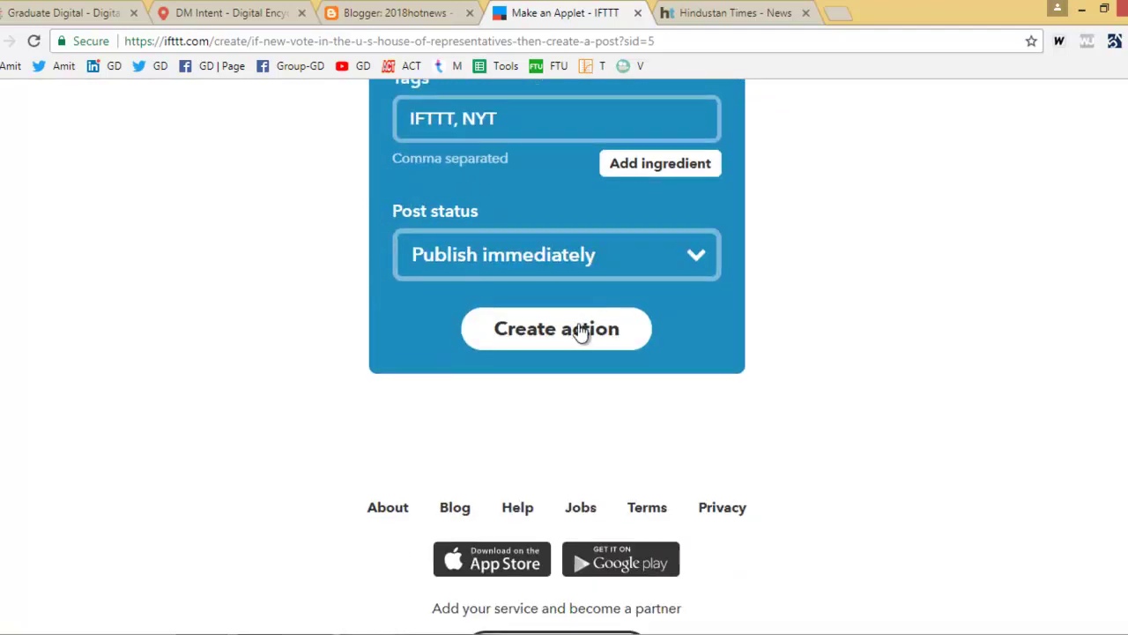
left_click(564, 339)
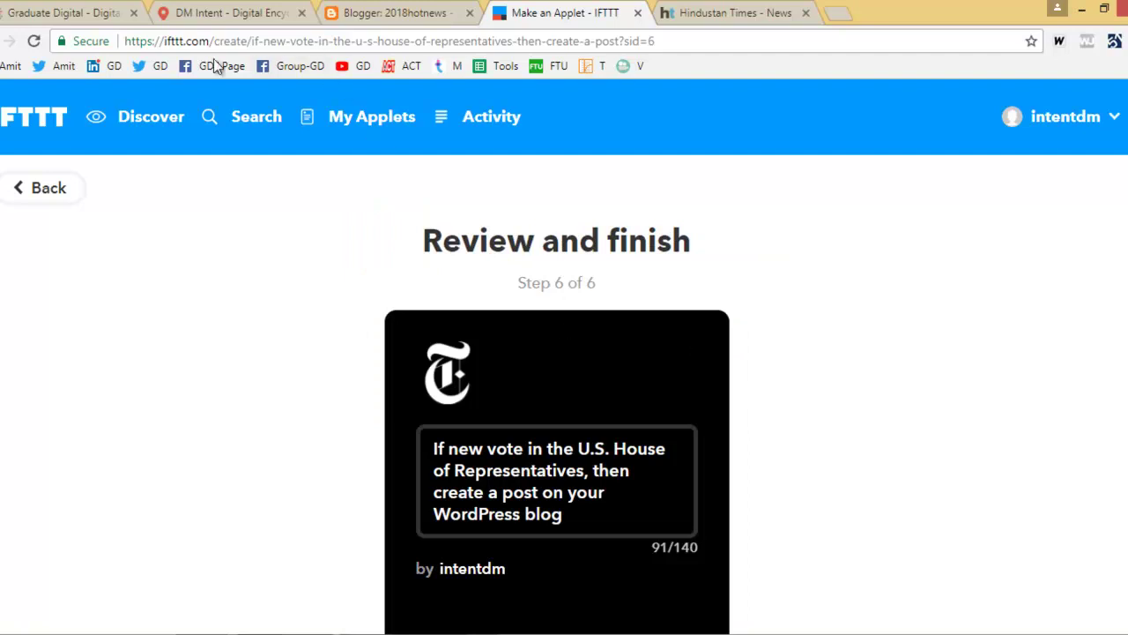
Step: Glance at the DM Intent site, then turn off run notifications for the House vote applet in IFTTT and finish it
left_click(224, 11)
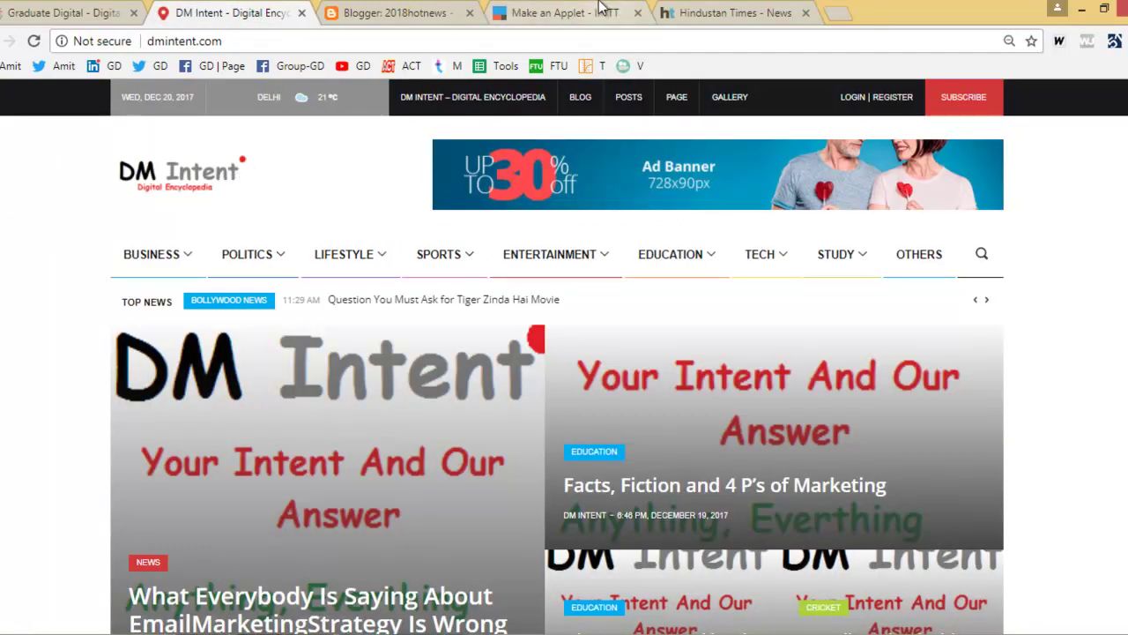
left_click(599, 7)
scroll(523, 337, "down", 5)
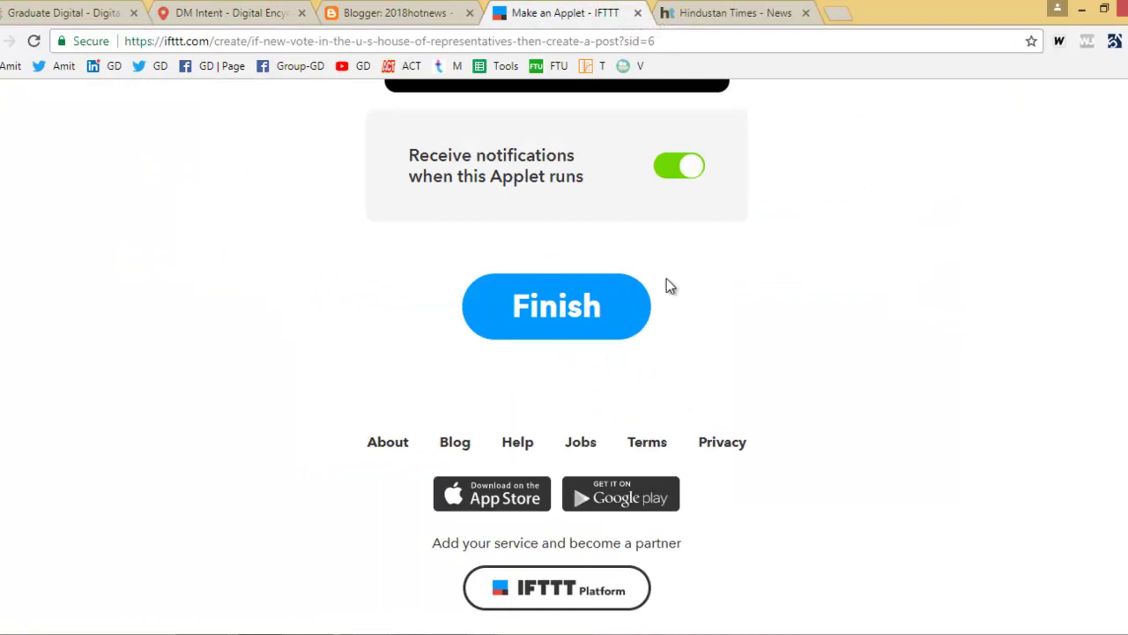
left_click(656, 165)
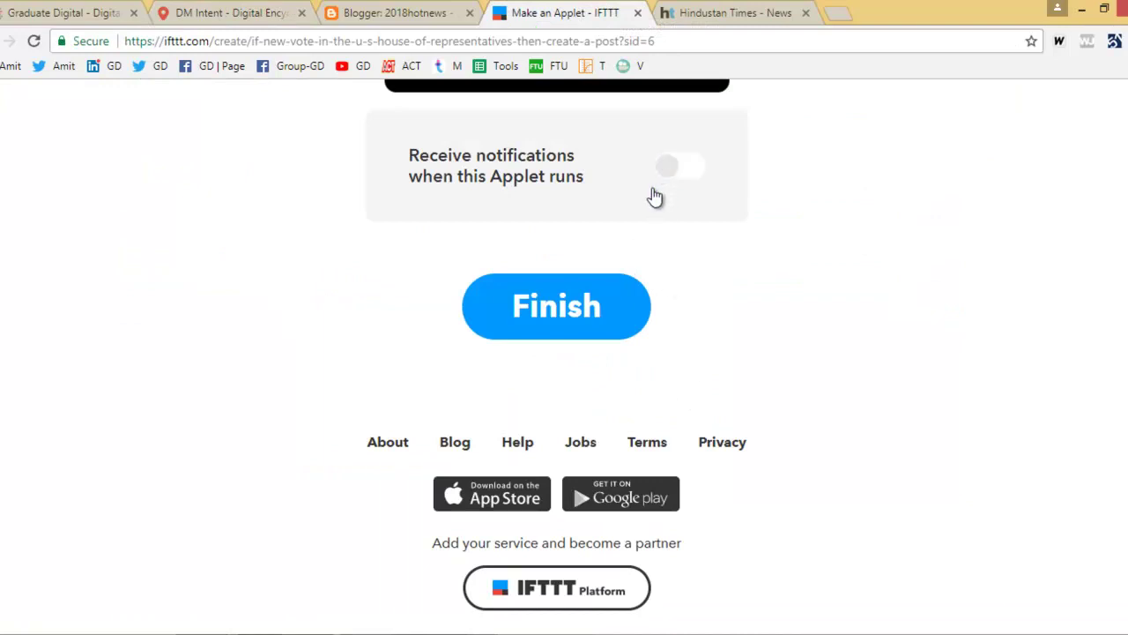
left_click(581, 310)
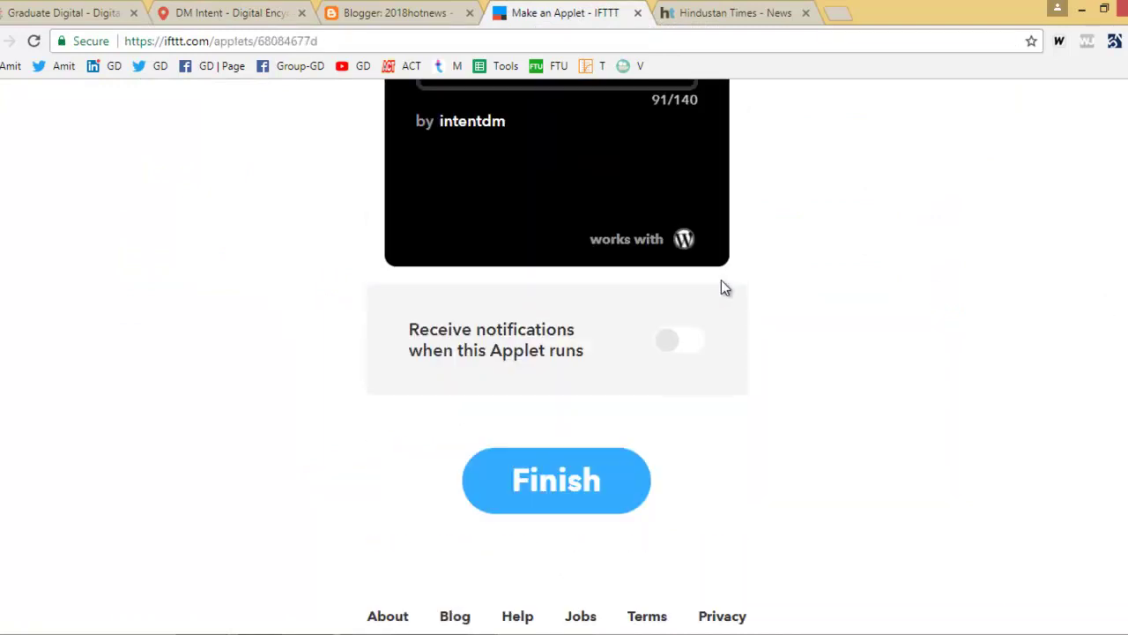
Step: Run a check on the new House vote applet and go back to the applets overview
scroll(563, 382, "down", 1)
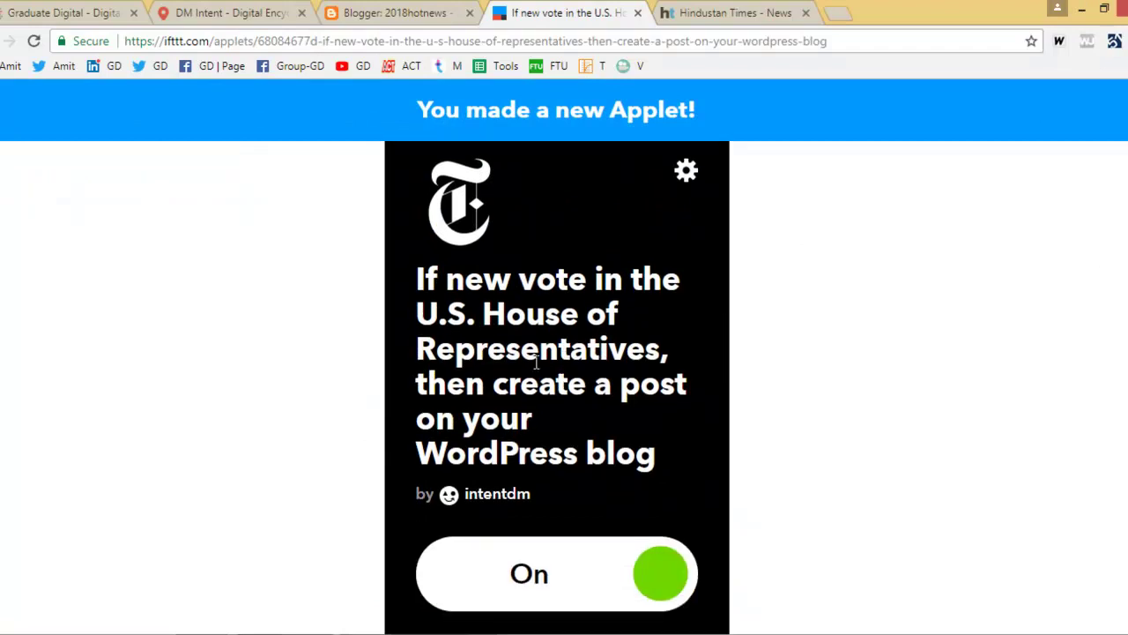
scroll(617, 423, "down", 5)
left_click(642, 205)
left_click(53, 190)
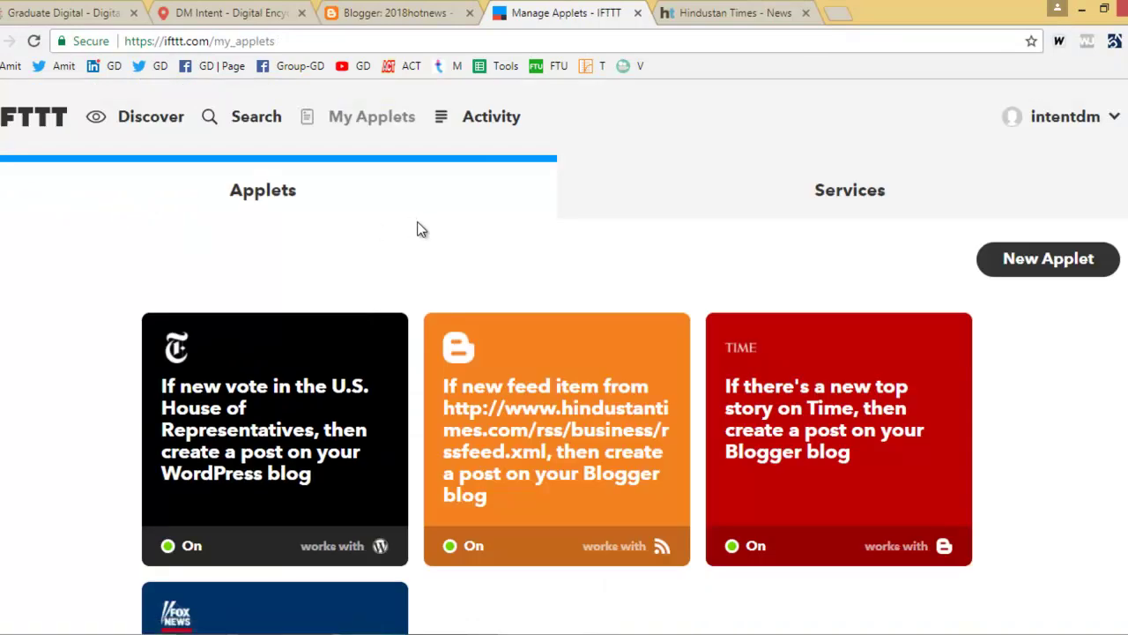
Step: Start another applet, search the trigger services for "blog" and choose Blogger's Any new post trigger
left_click(1069, 261)
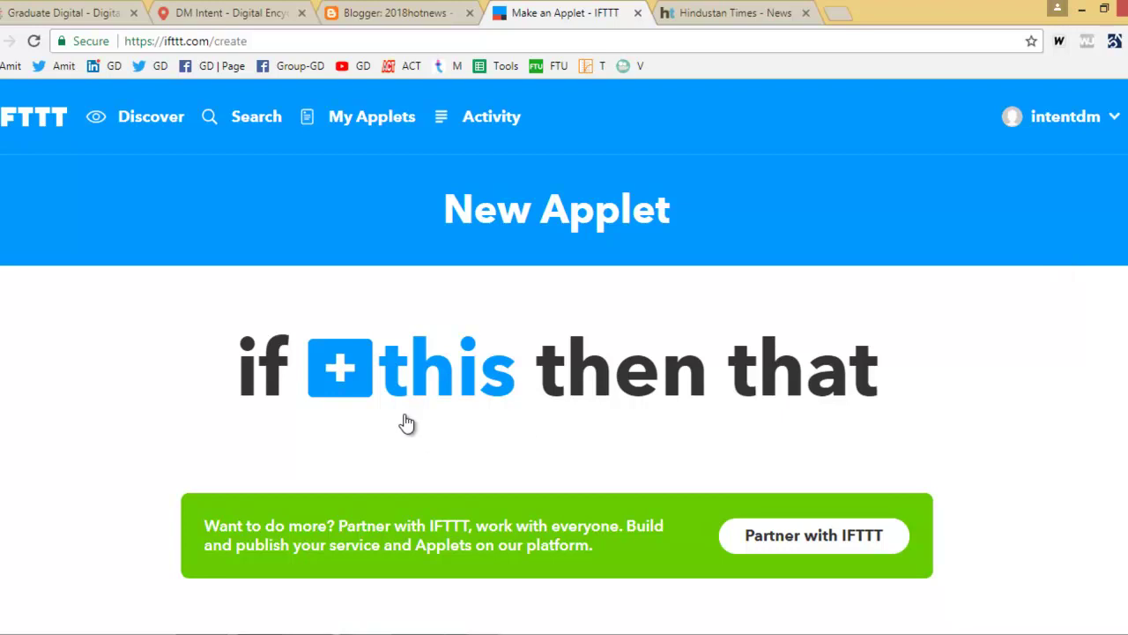
left_click(360, 385)
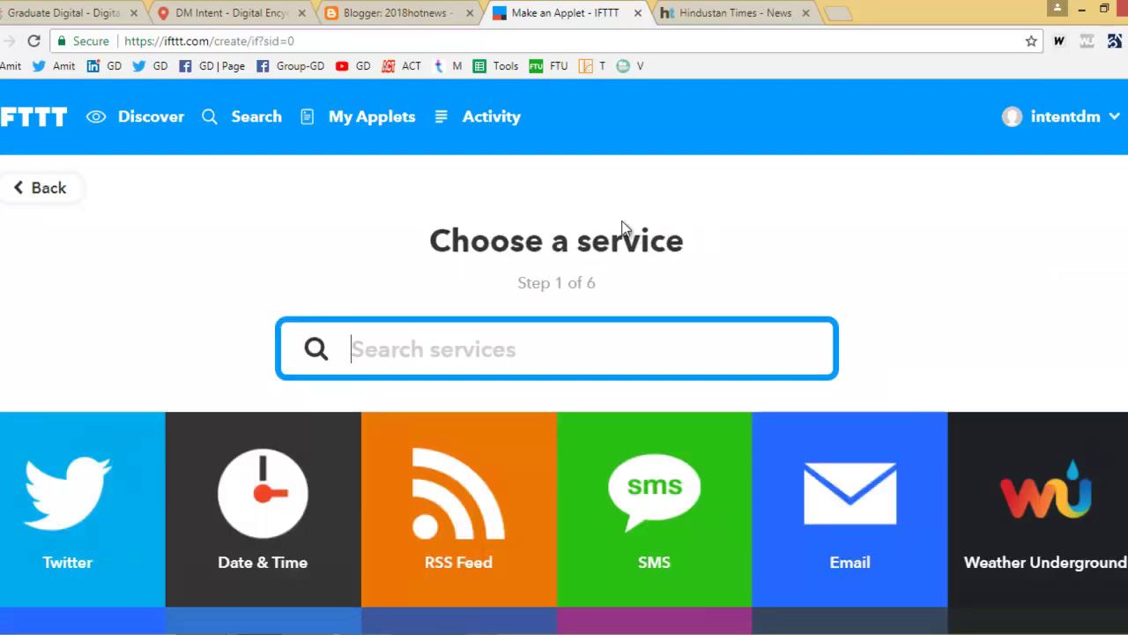
type("blog")
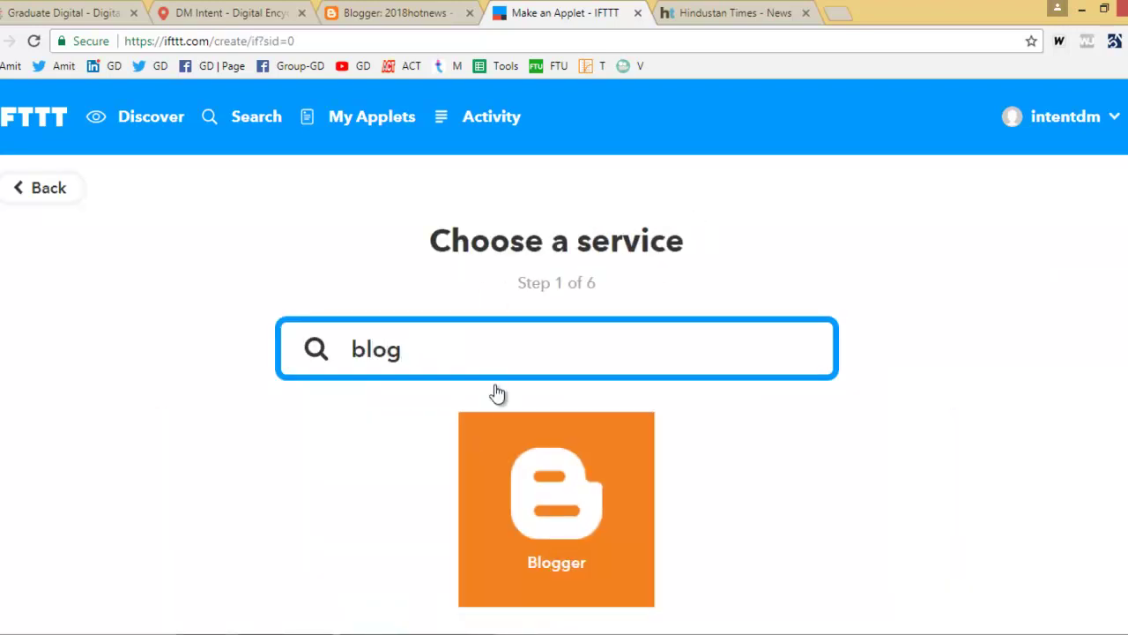
left_click(574, 509)
scroll(820, 387, "down", 2)
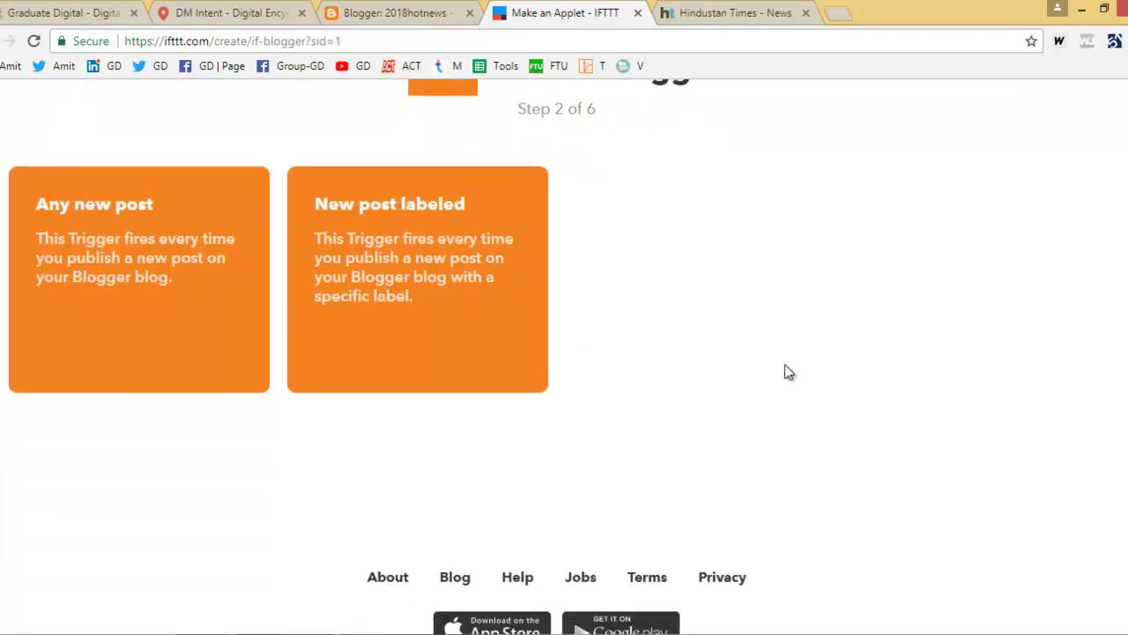
left_click(64, 303)
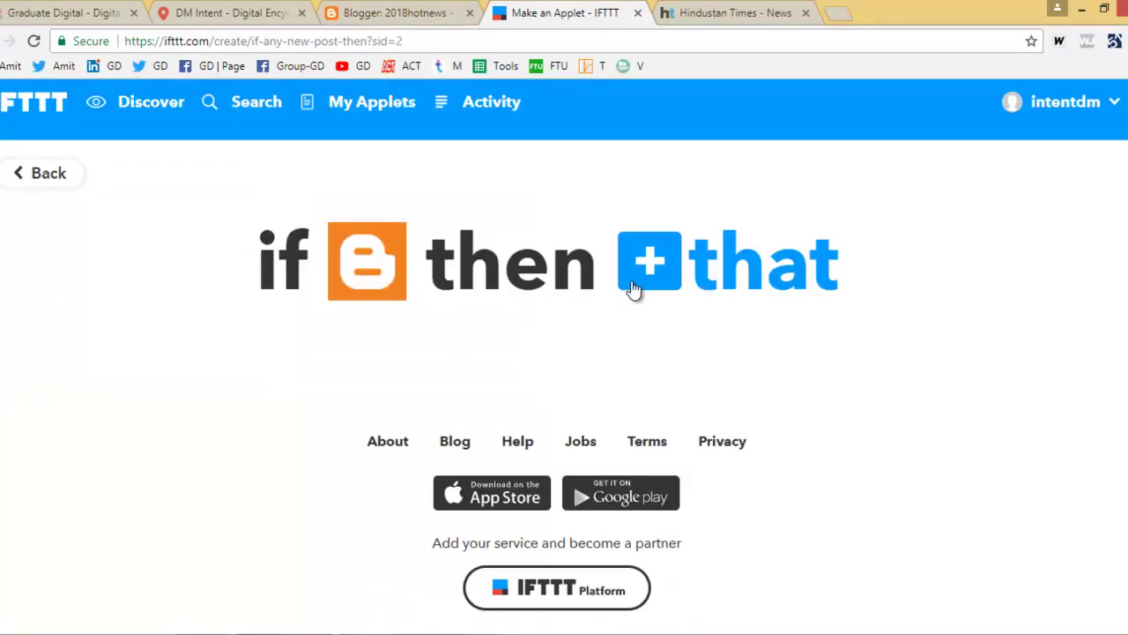
Step: Choose Facebook Pages as the action service with the Create a link post action
left_click(656, 269)
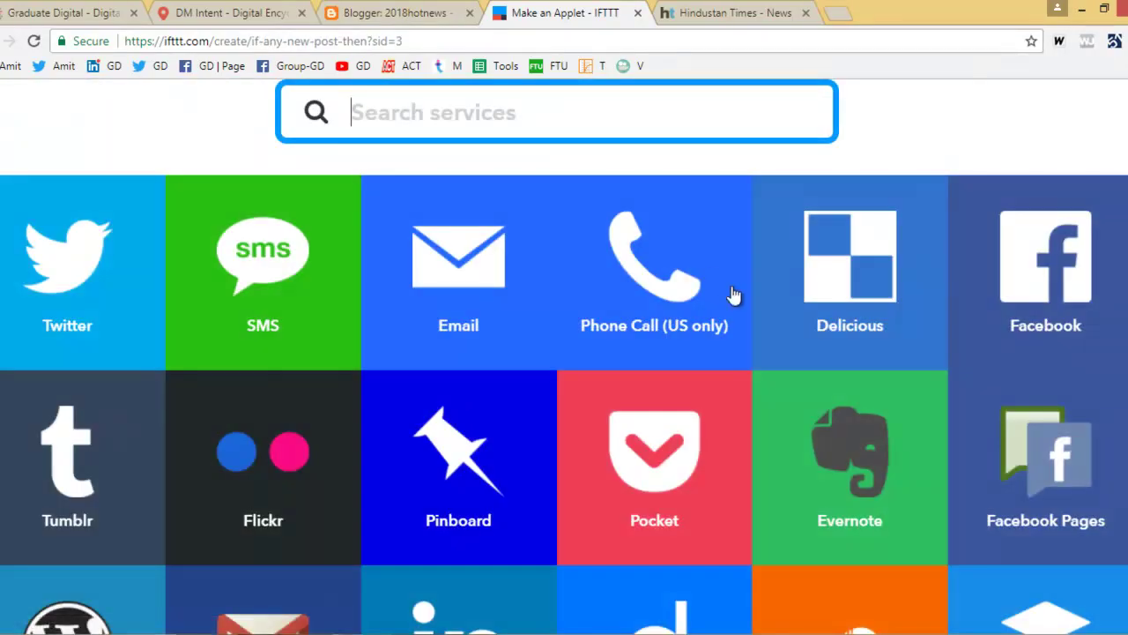
left_click(1051, 451)
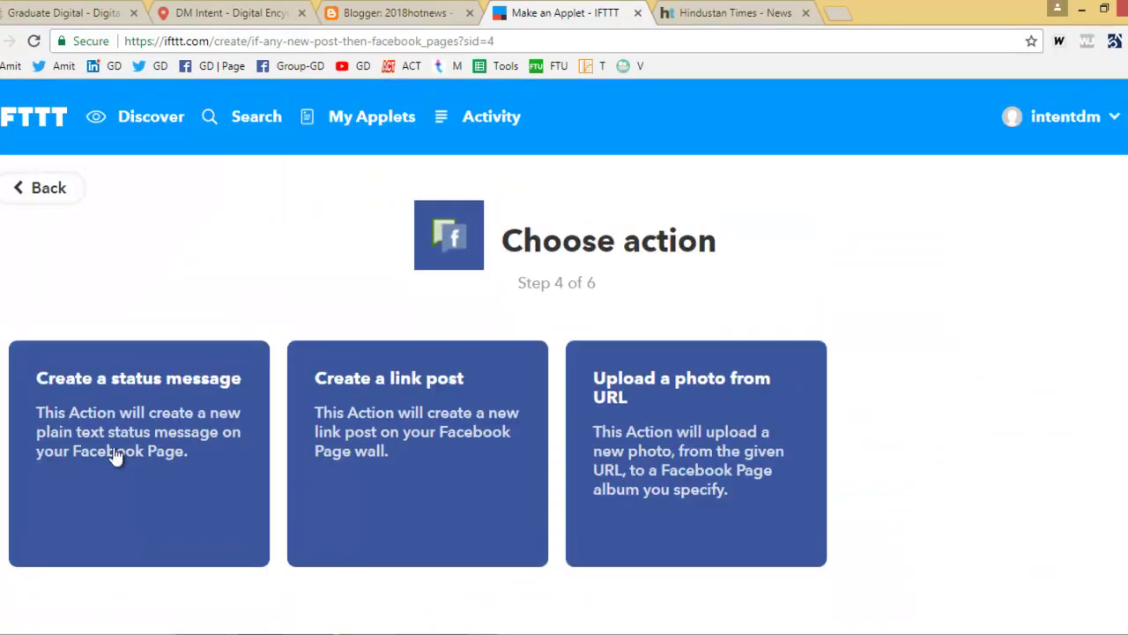
left_click(414, 440)
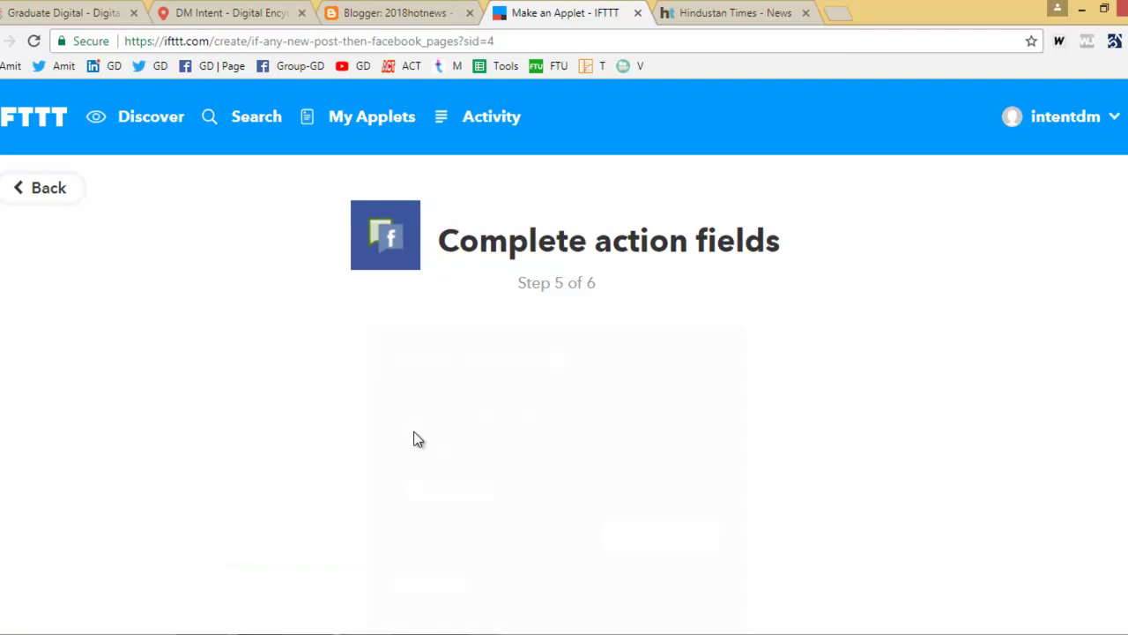
Step: Add the PostTitle ingredient to the link post's message and create the Facebook Pages action
scroll(529, 432, "down", 2)
left_click(533, 331)
left_click(584, 474)
left_click(659, 542)
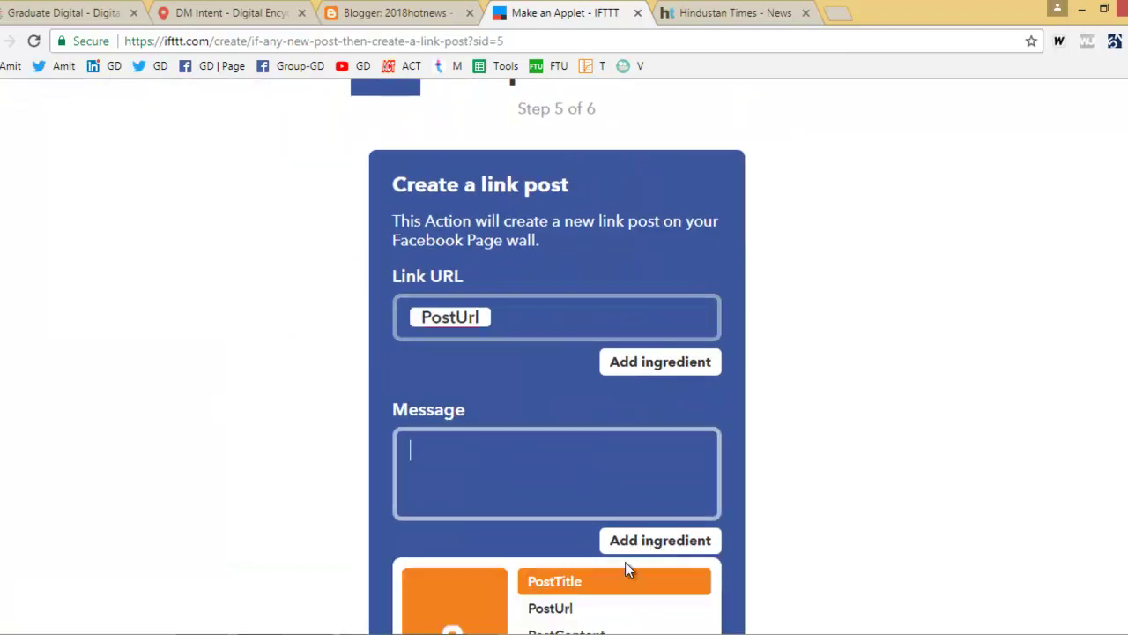
left_click(604, 582)
left_click(654, 546)
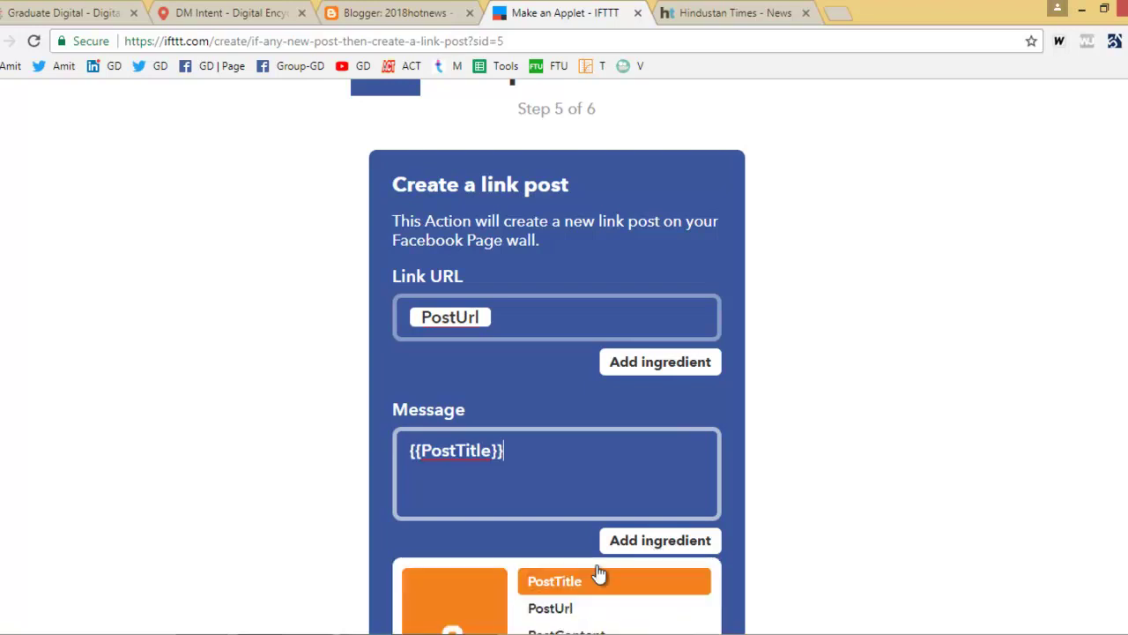
left_click(533, 608)
left_click(513, 269)
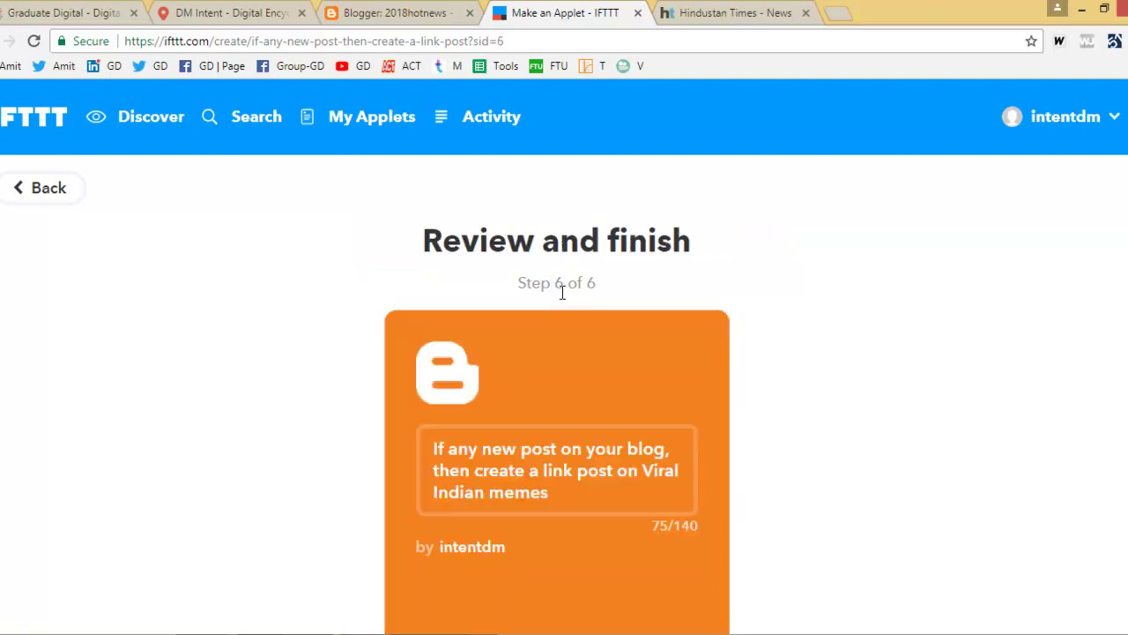
Step: Turn off run notifications for the Blogger-to-Facebook applet and finish it
scroll(721, 394, "down", 2)
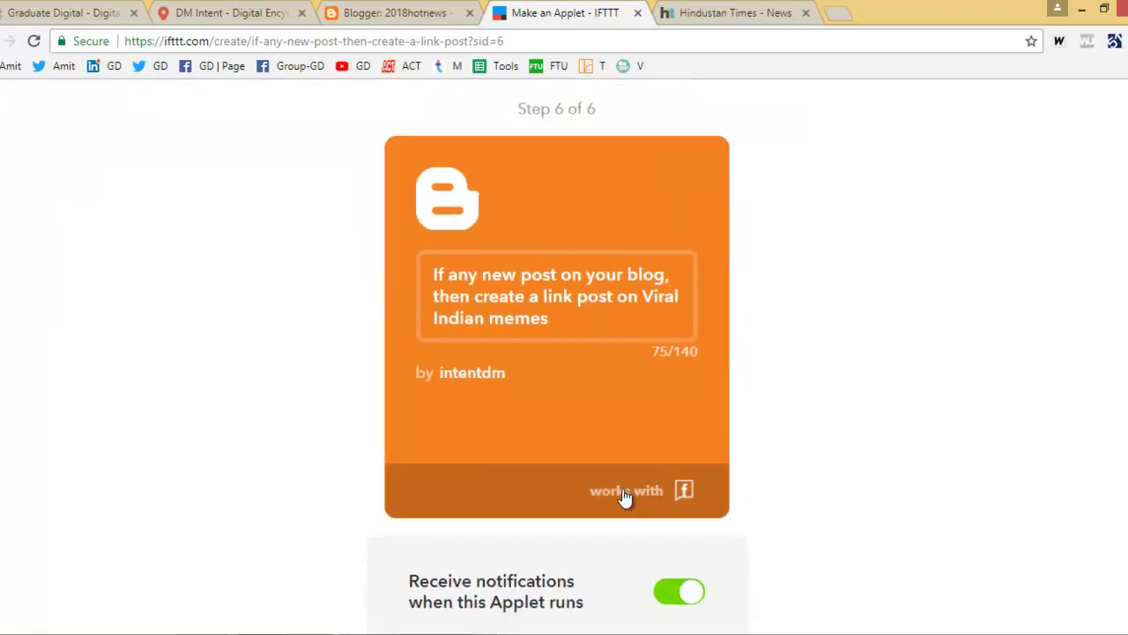
scroll(723, 498, "down", 4)
left_click(672, 252)
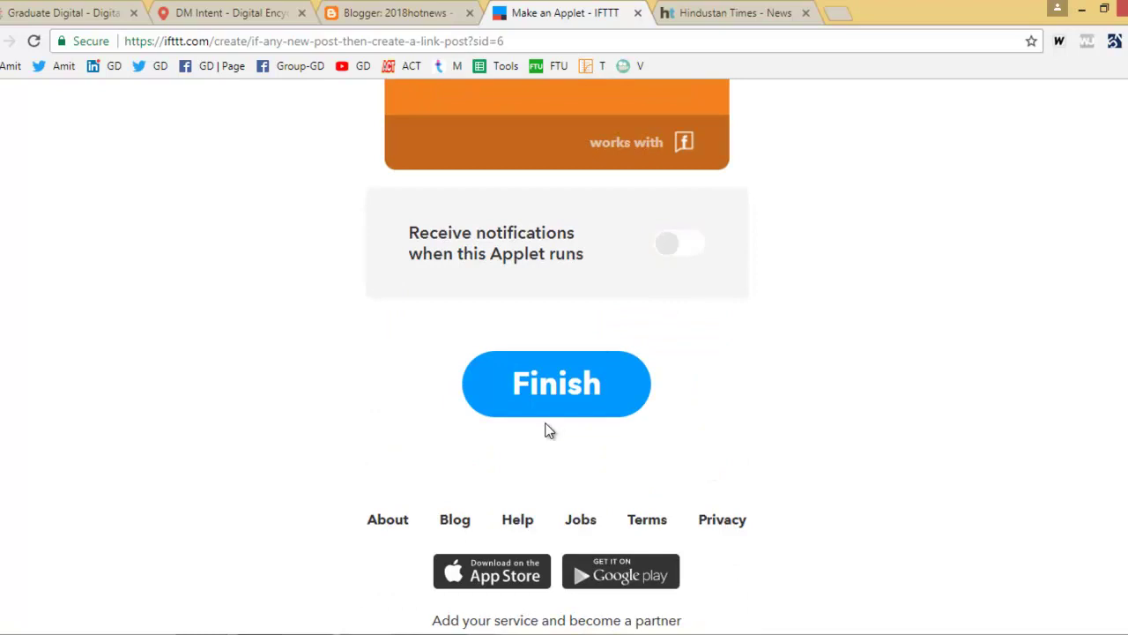
left_click(532, 392)
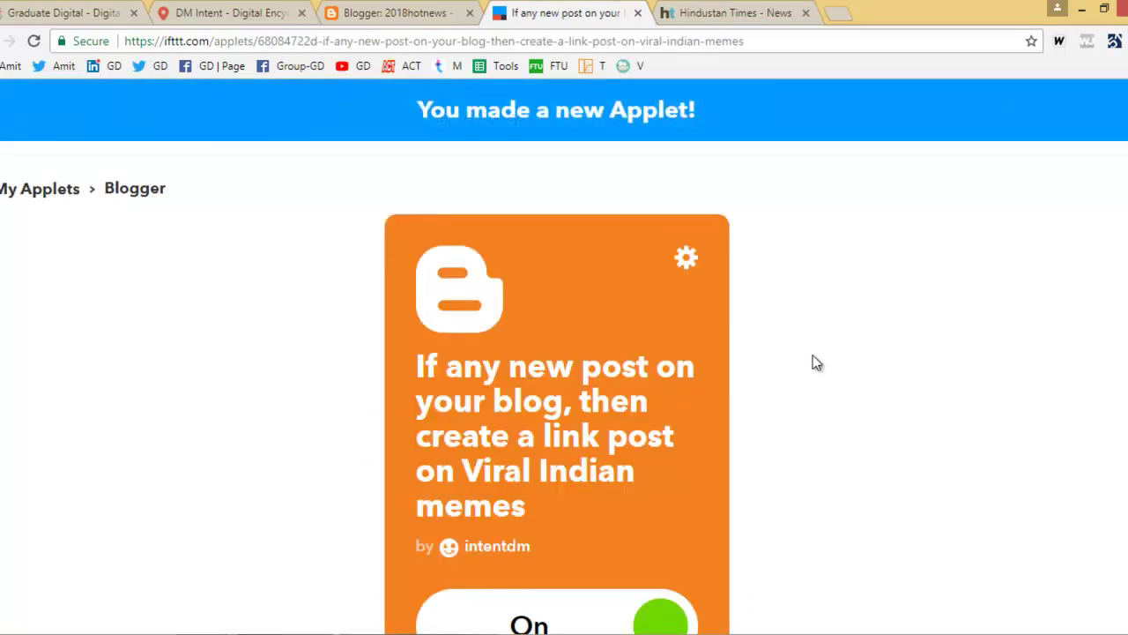
Step: Run a check on the new Facebook link post applet and return to the applets overview
scroll(737, 340, "down", 6)
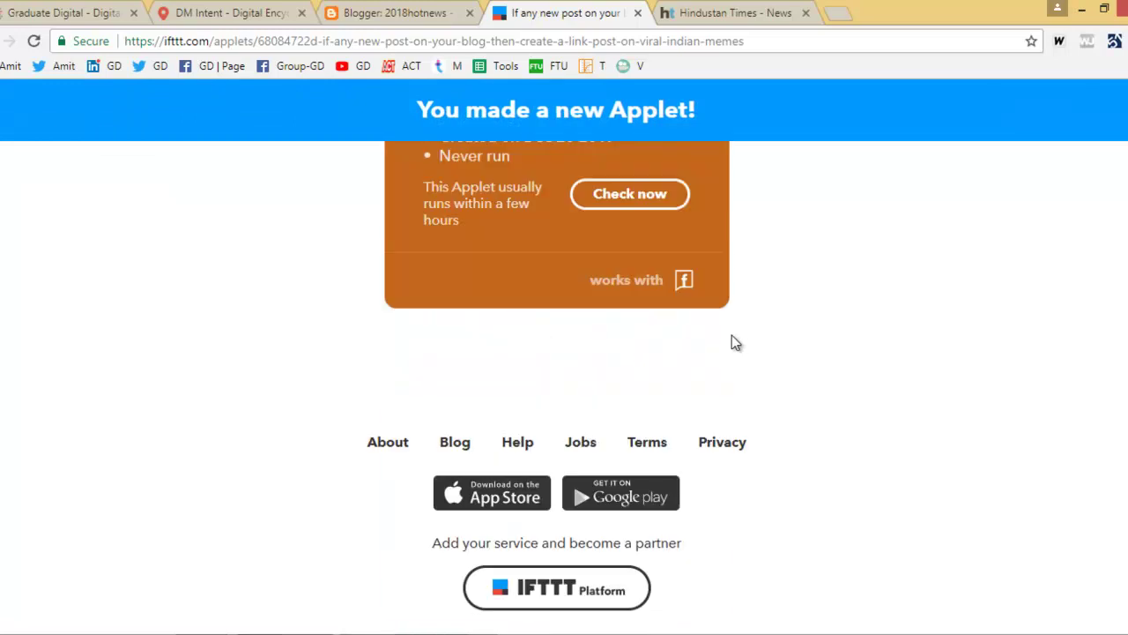
scroll(686, 352, "up", 5)
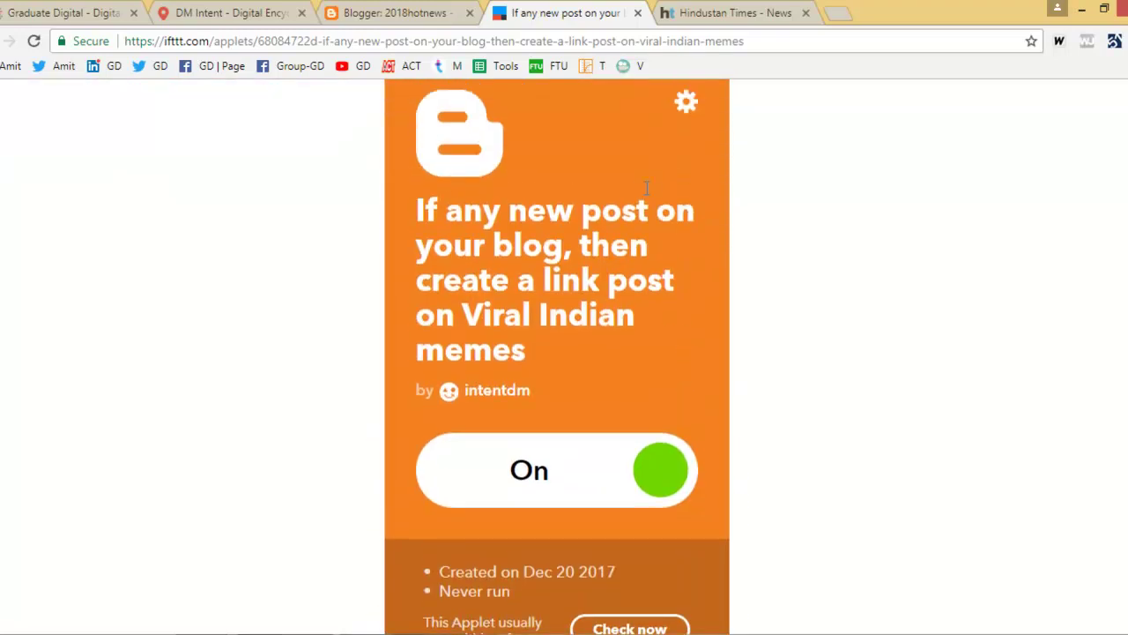
scroll(652, 339, "down", 5)
scroll(612, 322, "up", 1)
scroll(577, 335, "up", 1)
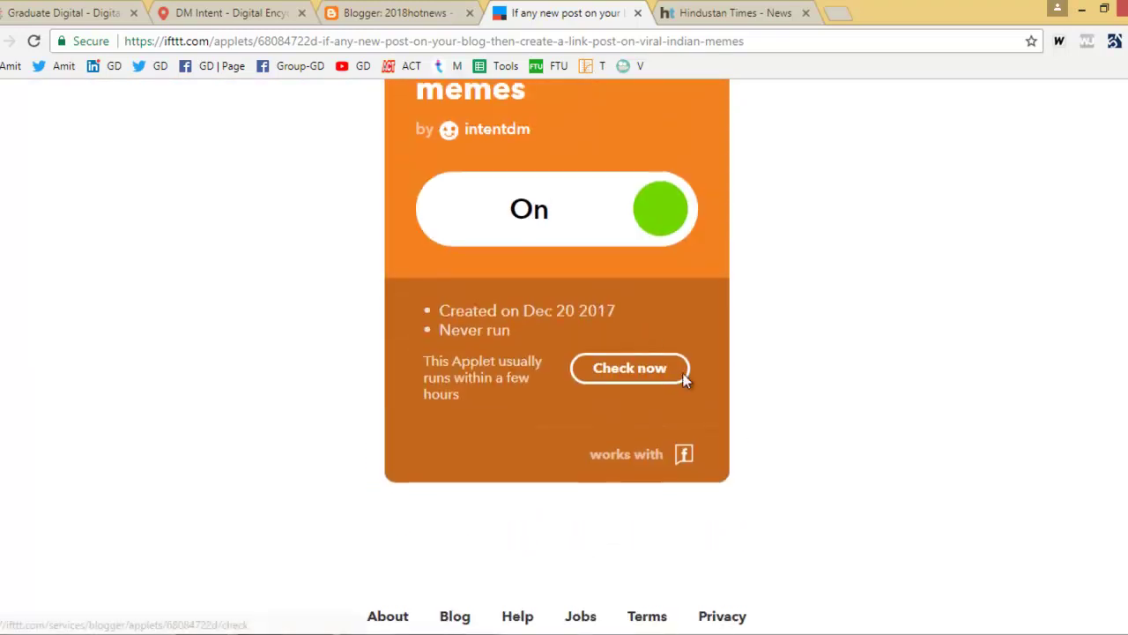
left_click(669, 374)
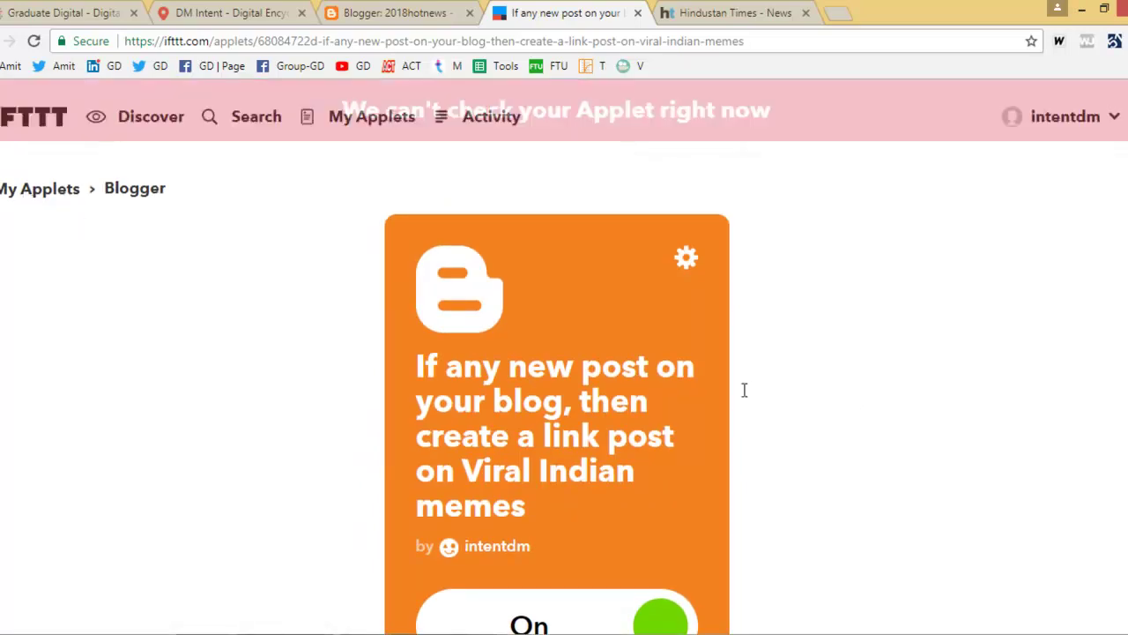
scroll(743, 390, "down", 6)
scroll(544, 391, "up", 8)
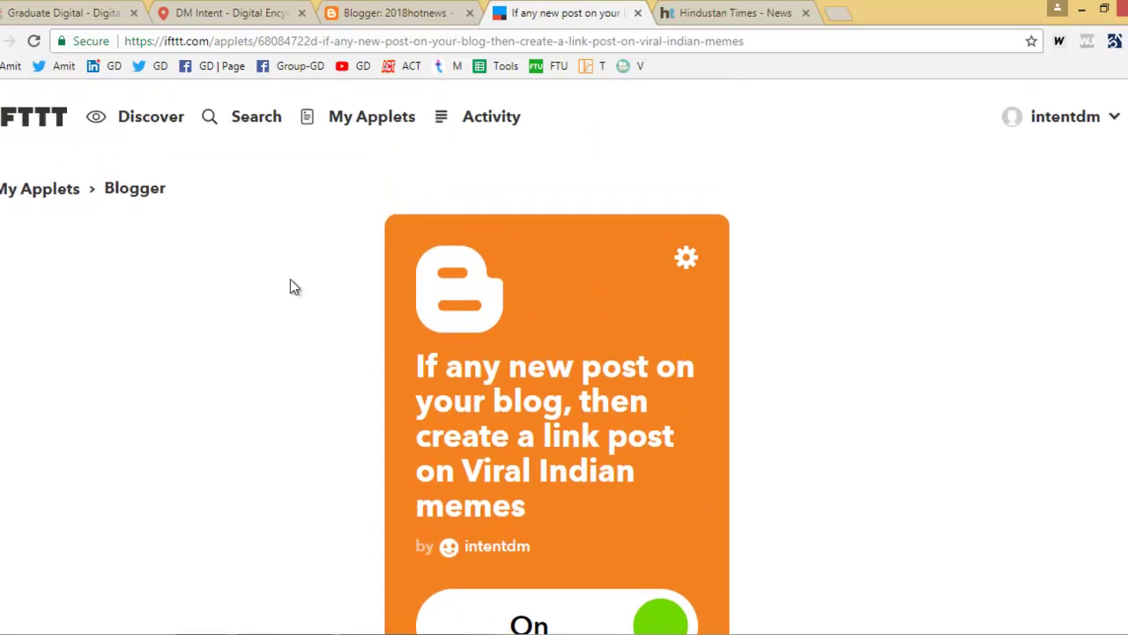
left_click(18, 201)
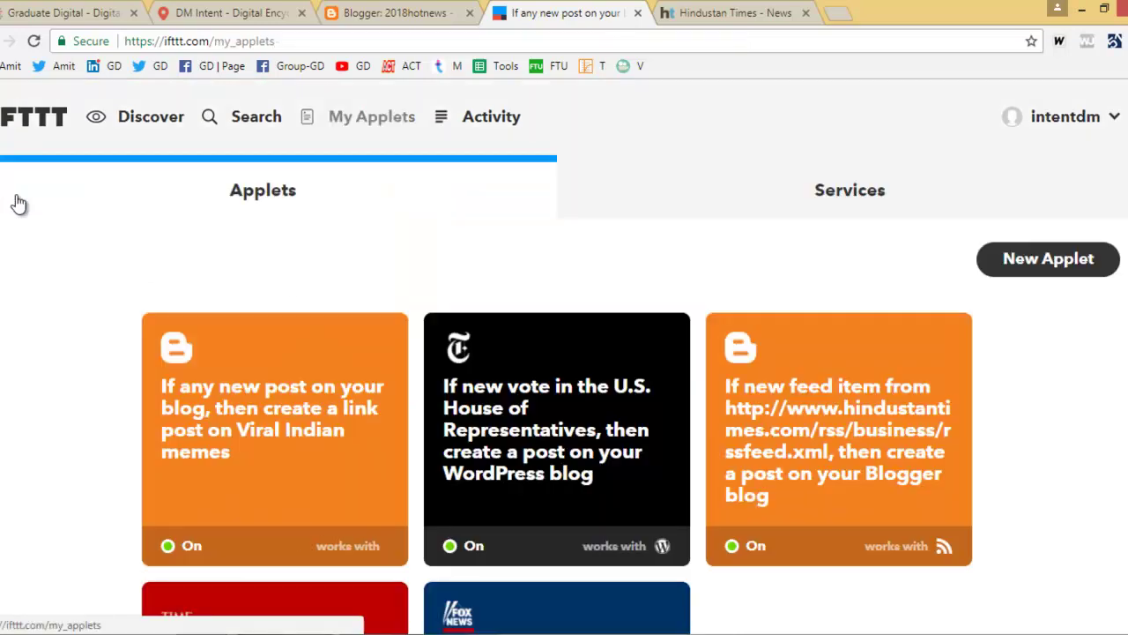
Step: Start another applet, search the trigger services for "blog" and choose Blogger's Any new post trigger
left_click(1035, 267)
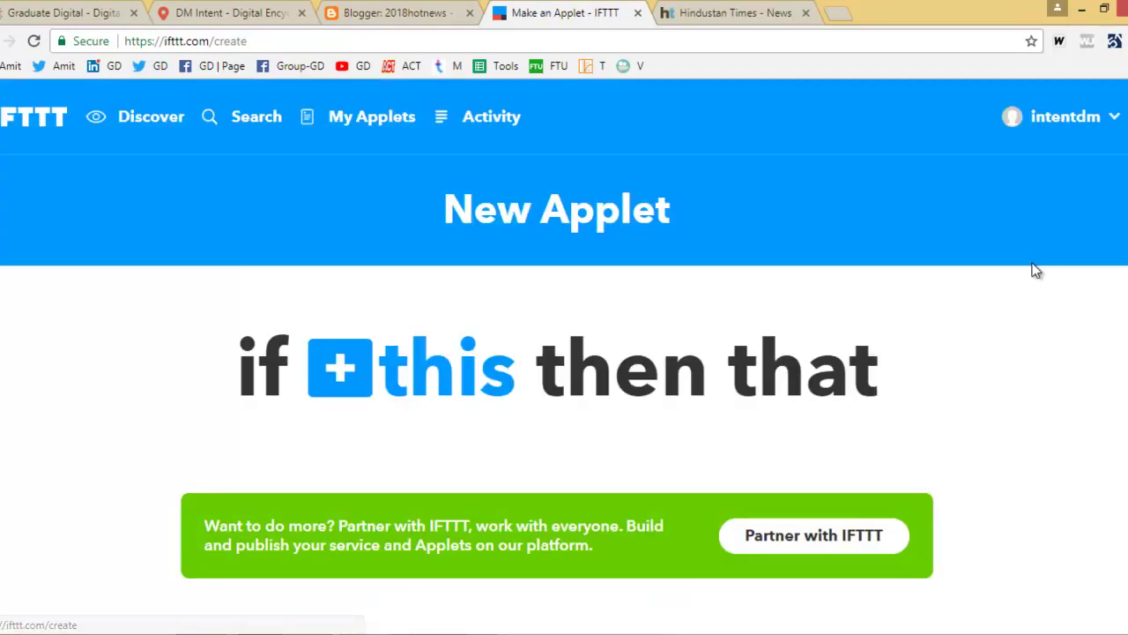
left_click(431, 372)
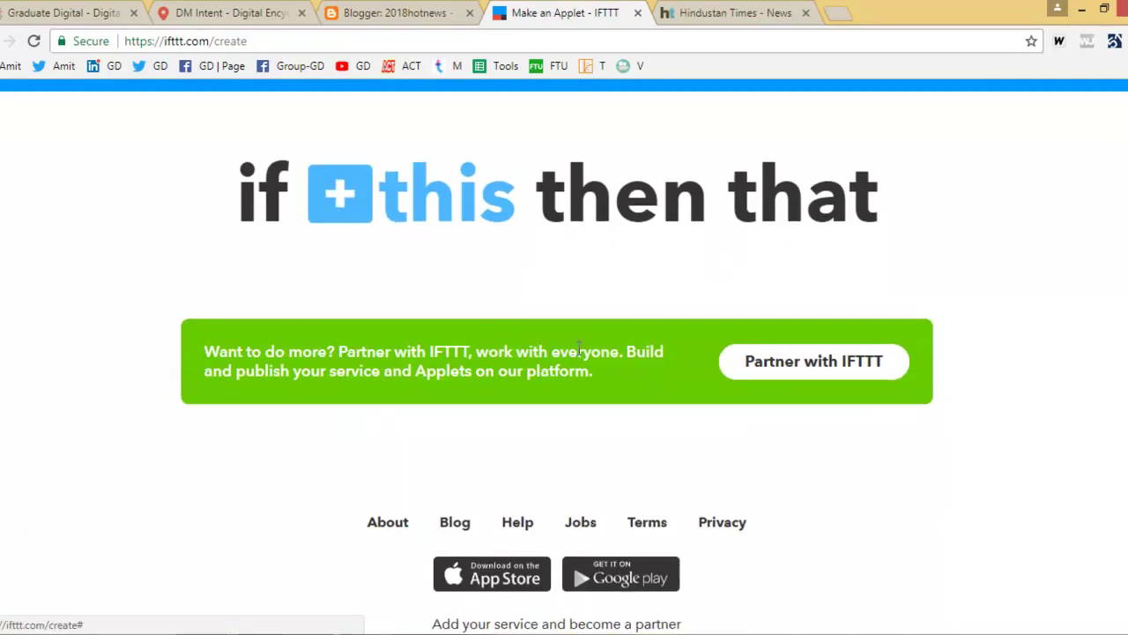
type("blog")
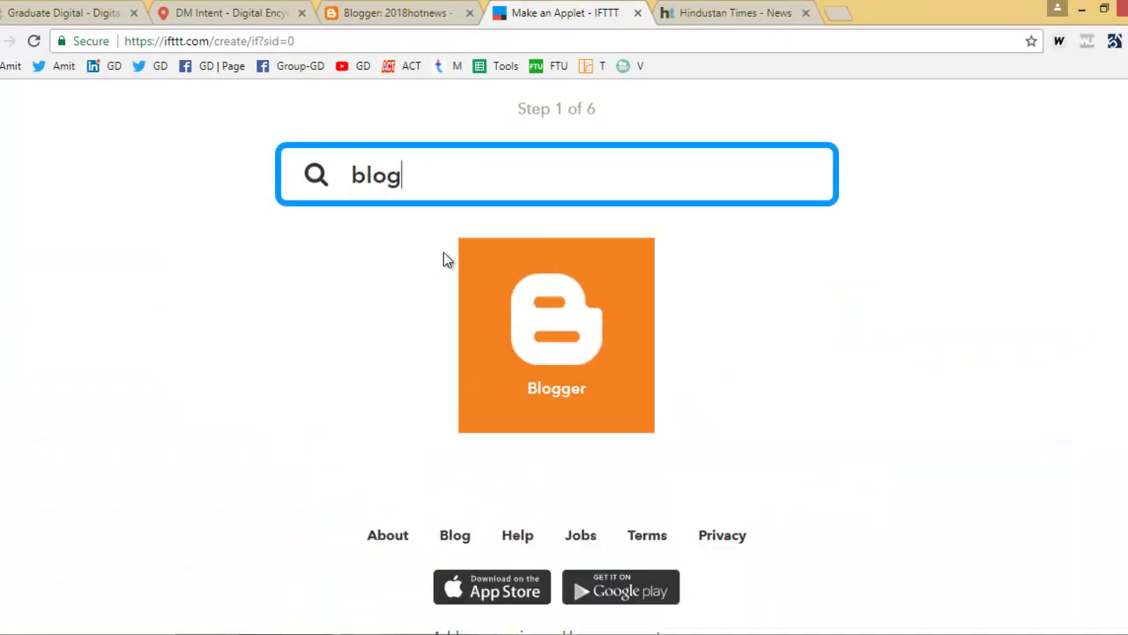
left_click(547, 348)
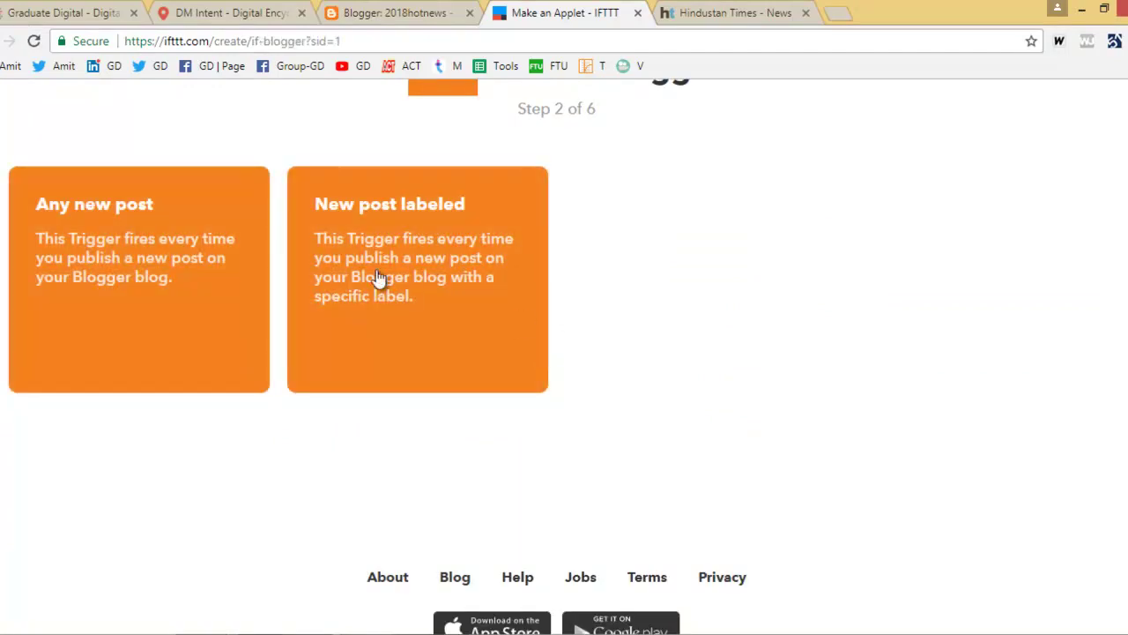
left_click(229, 264)
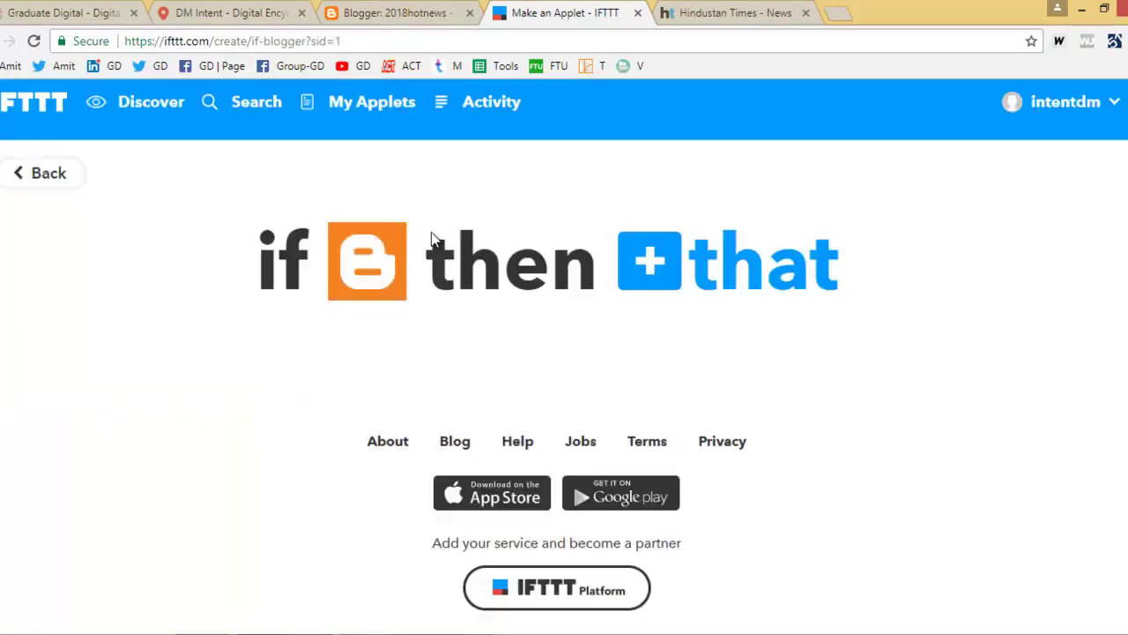
Step: Choose Twitter as the action service and authorize IFTTT to use the Twitter account
left_click(643, 269)
type("twi")
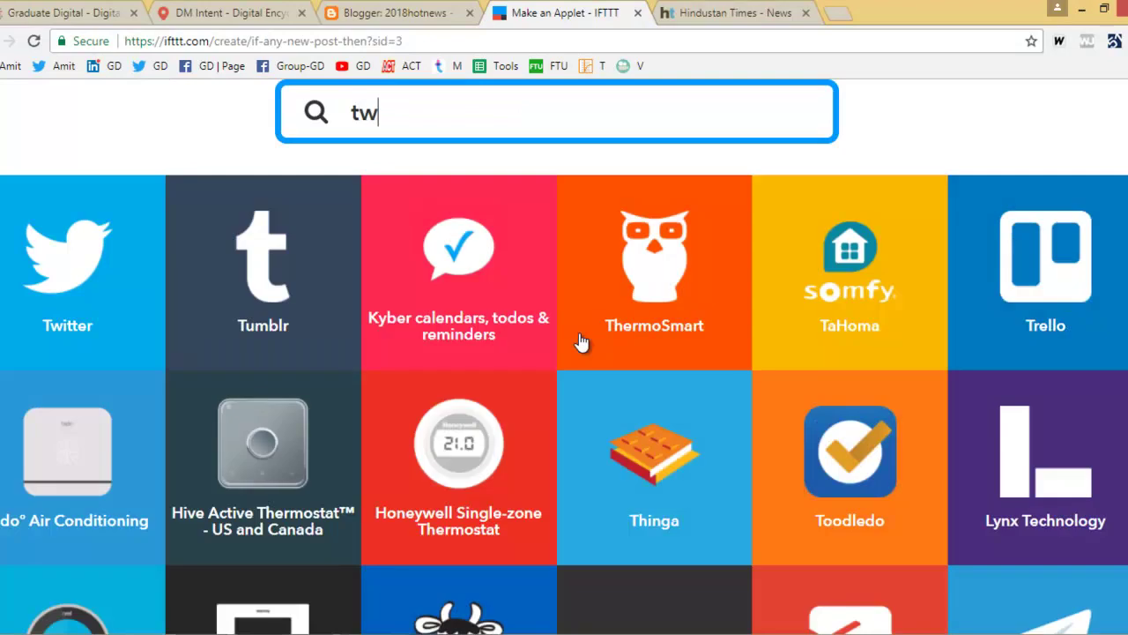
left_click(624, 336)
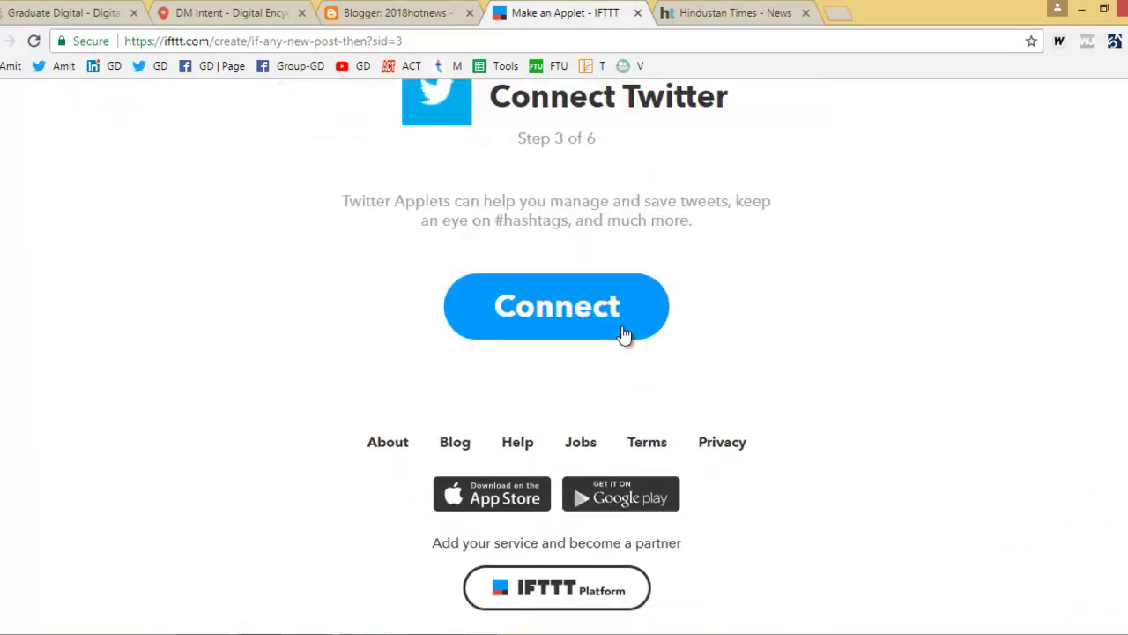
left_click(587, 308)
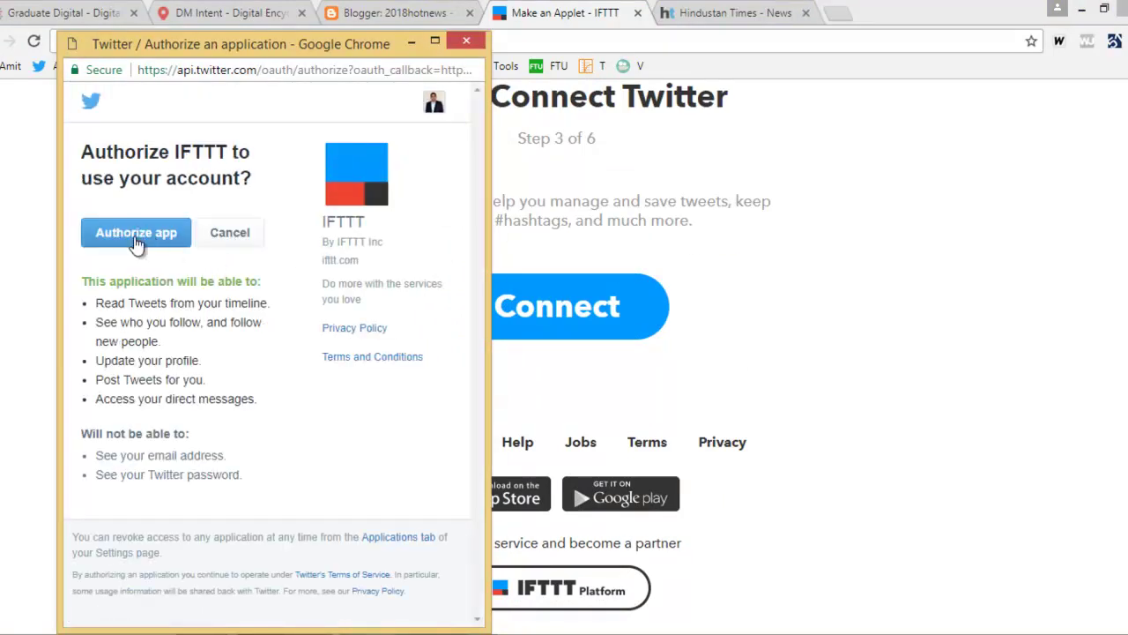
left_click(135, 236)
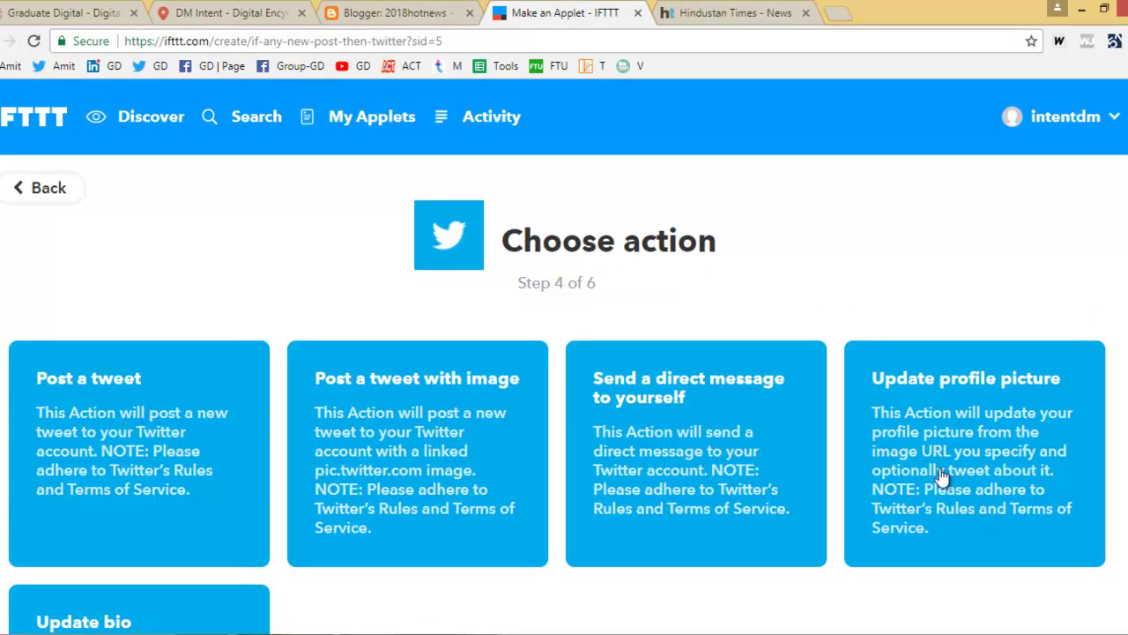
Step: Choose the Post a tweet with image action, add PostUrl after PostTitle in the tweet text and create the action
scroll(935, 463, "down", 1)
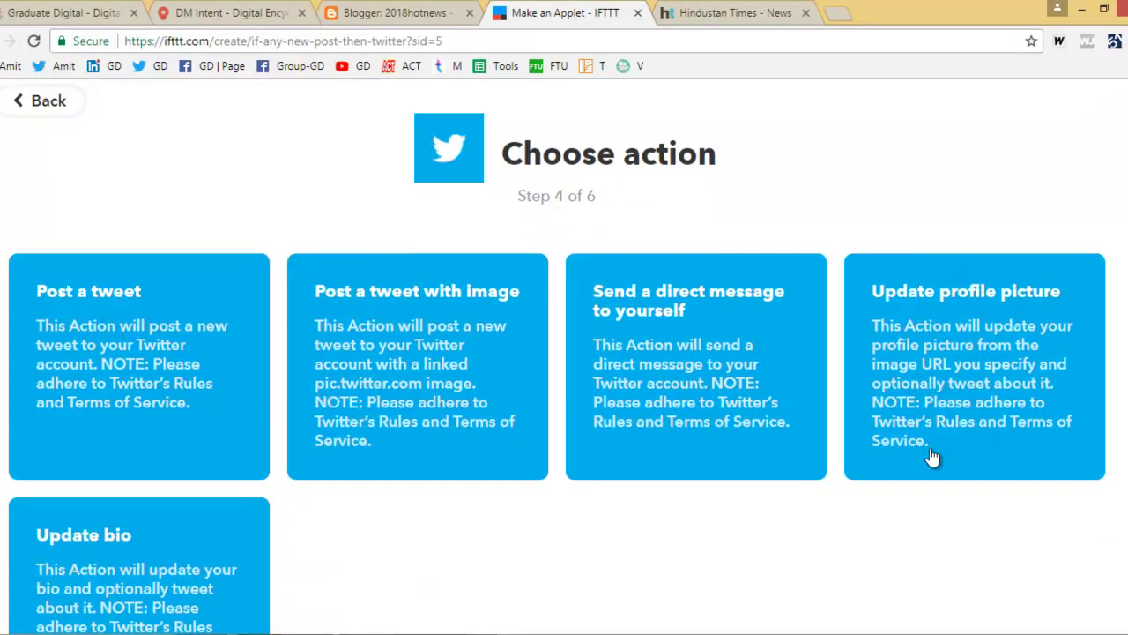
left_click(443, 361)
scroll(618, 364, "down", 3)
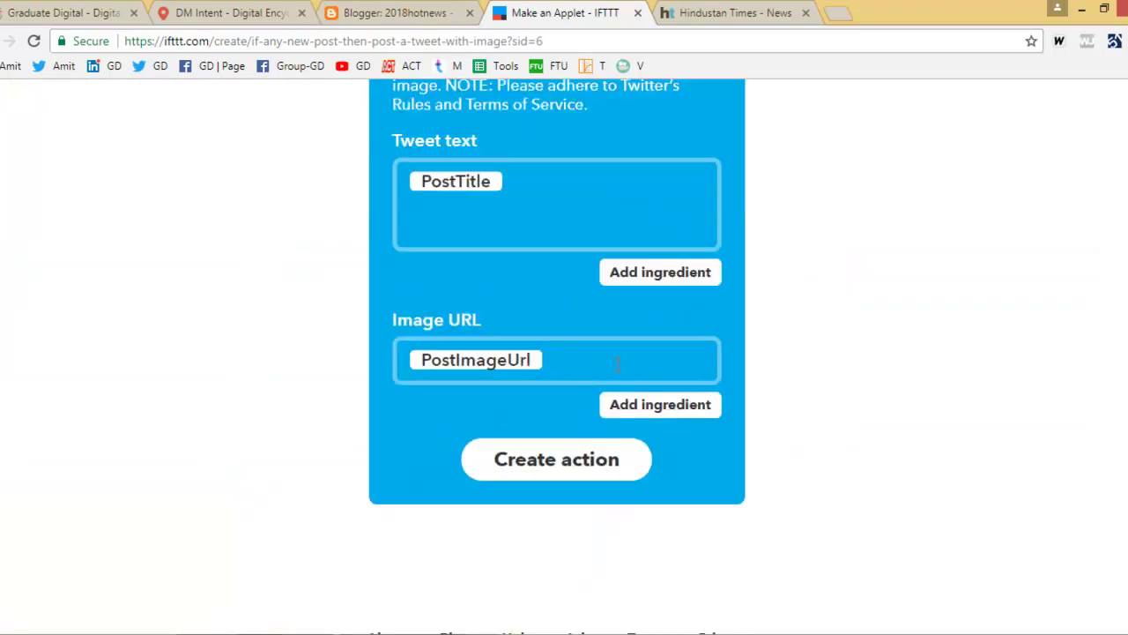
left_click(613, 358)
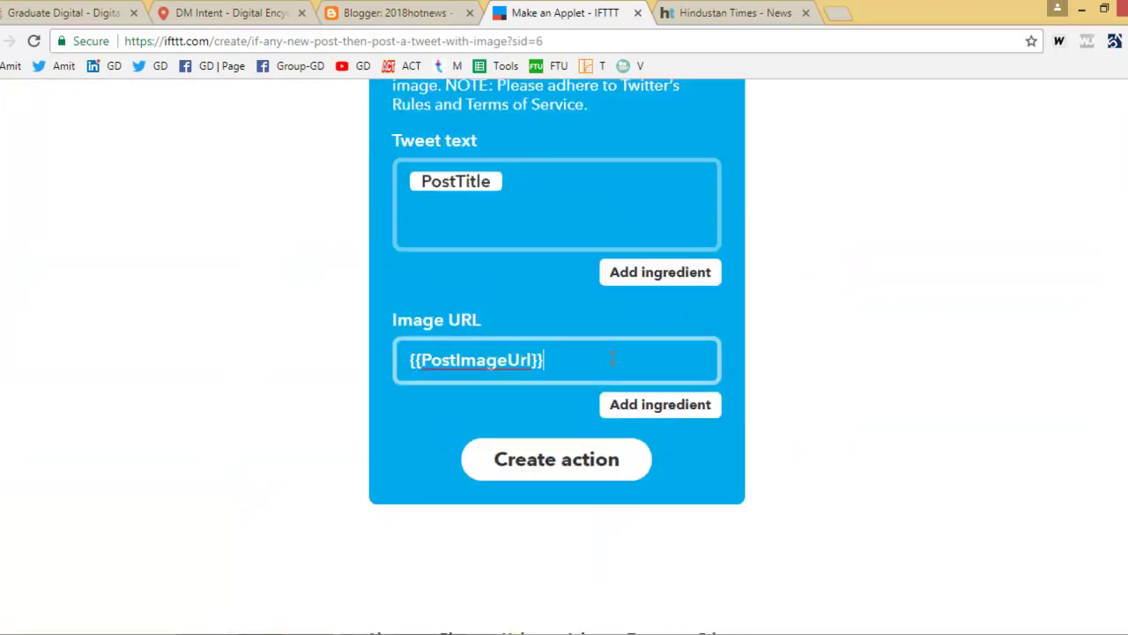
left_click(557, 205)
left_click(657, 277)
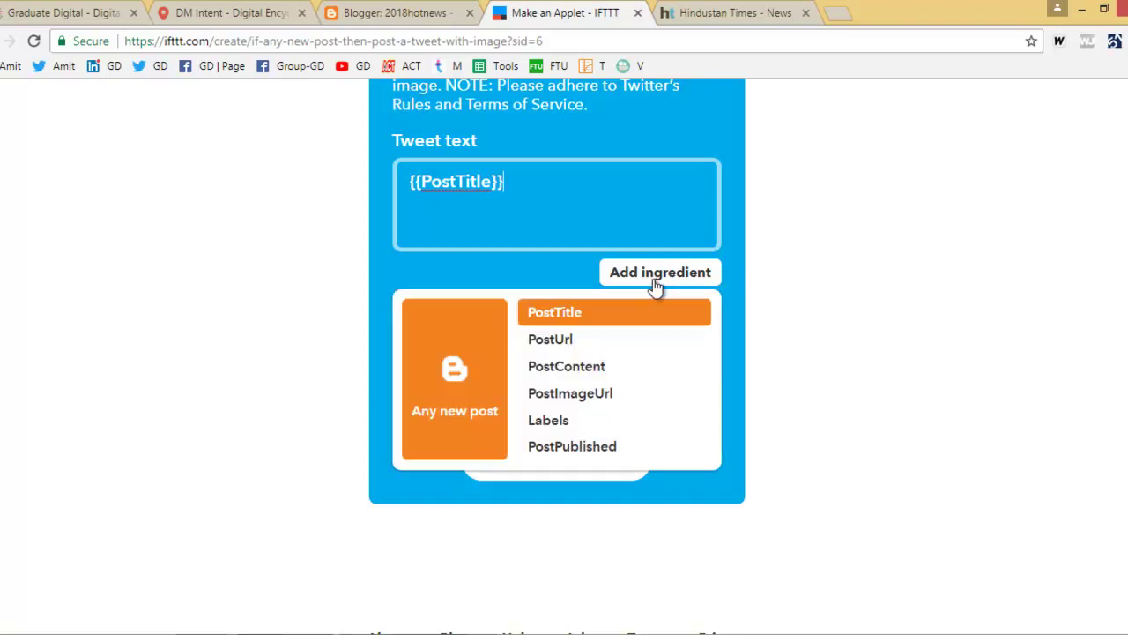
left_click(619, 338)
left_click(617, 476)
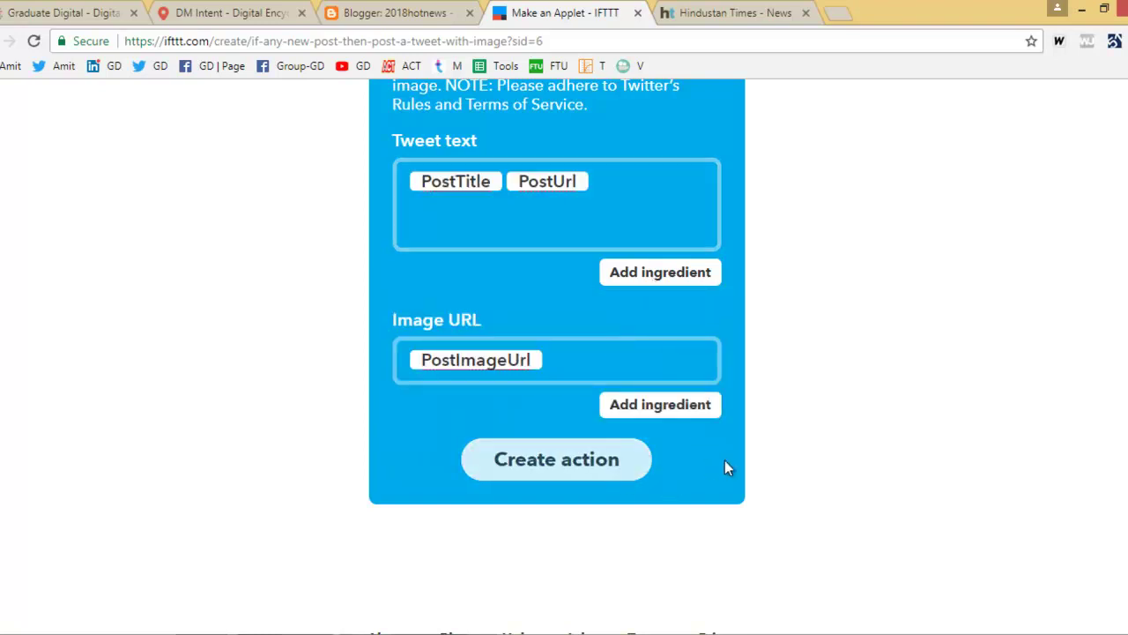
Step: Turn off run notifications for the Blogger-to-Twitter applet and finish it
scroll(711, 473, "up", 2)
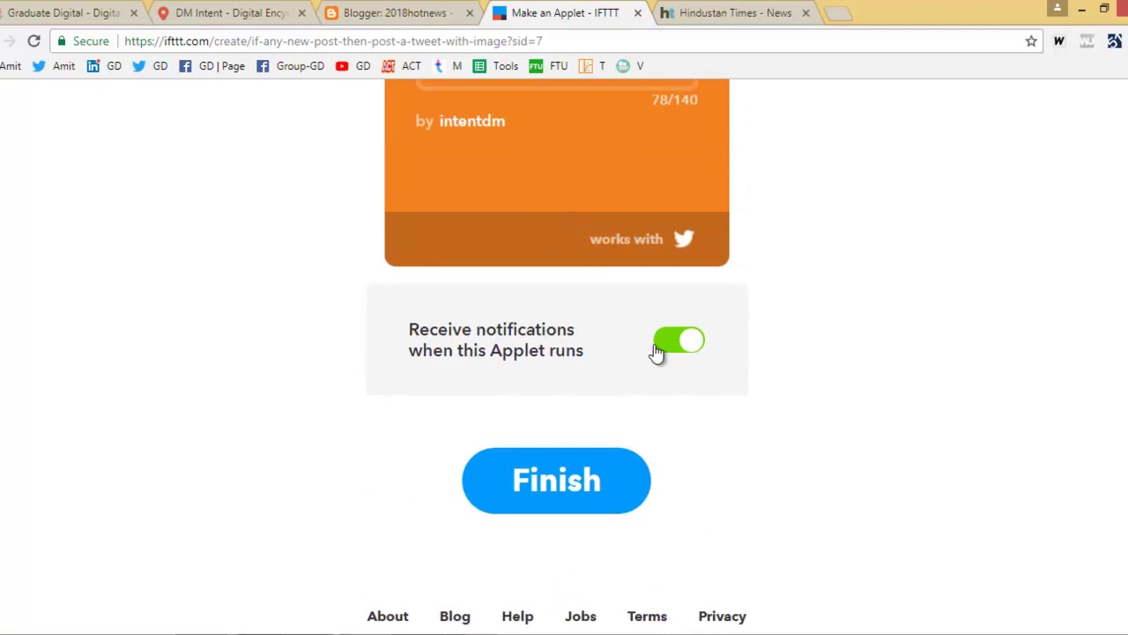
left_click(691, 354)
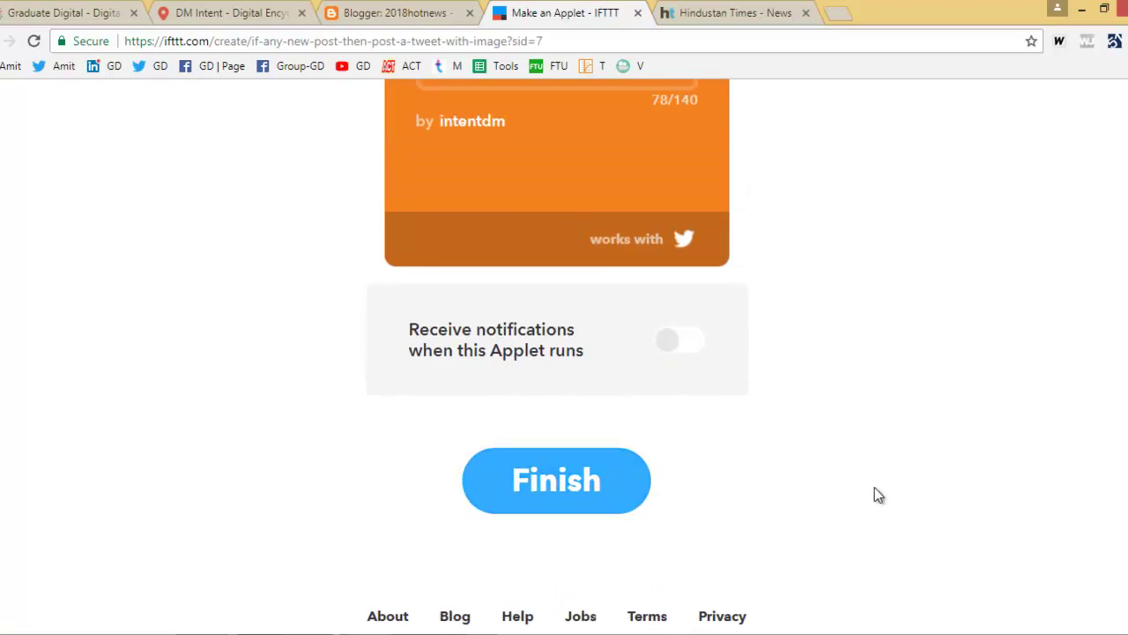
scroll(874, 487, "up", 5)
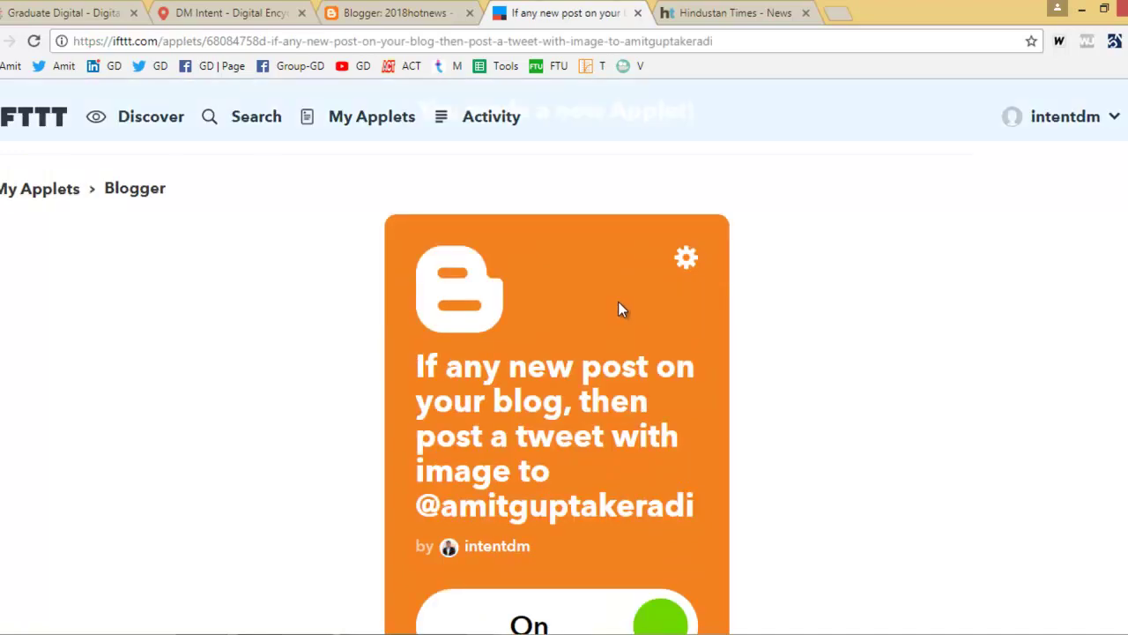
Step: Look at the 2018hotnews post list in Blogger and close the Hindustan Times RSS page
left_click(390, 14)
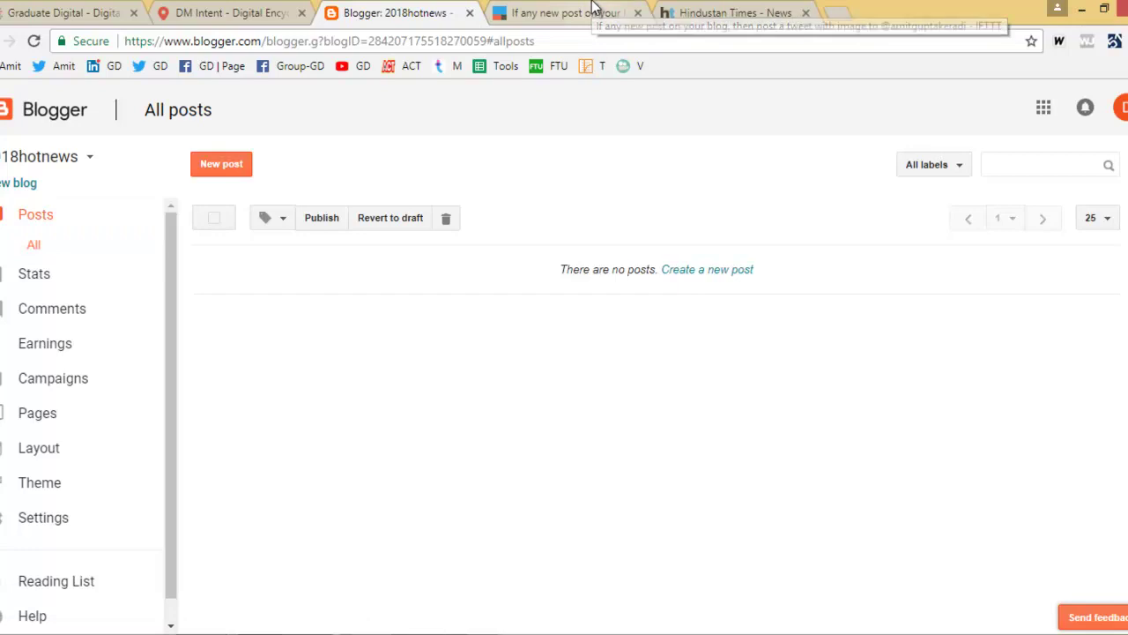
left_click(592, 11)
left_click(758, 12)
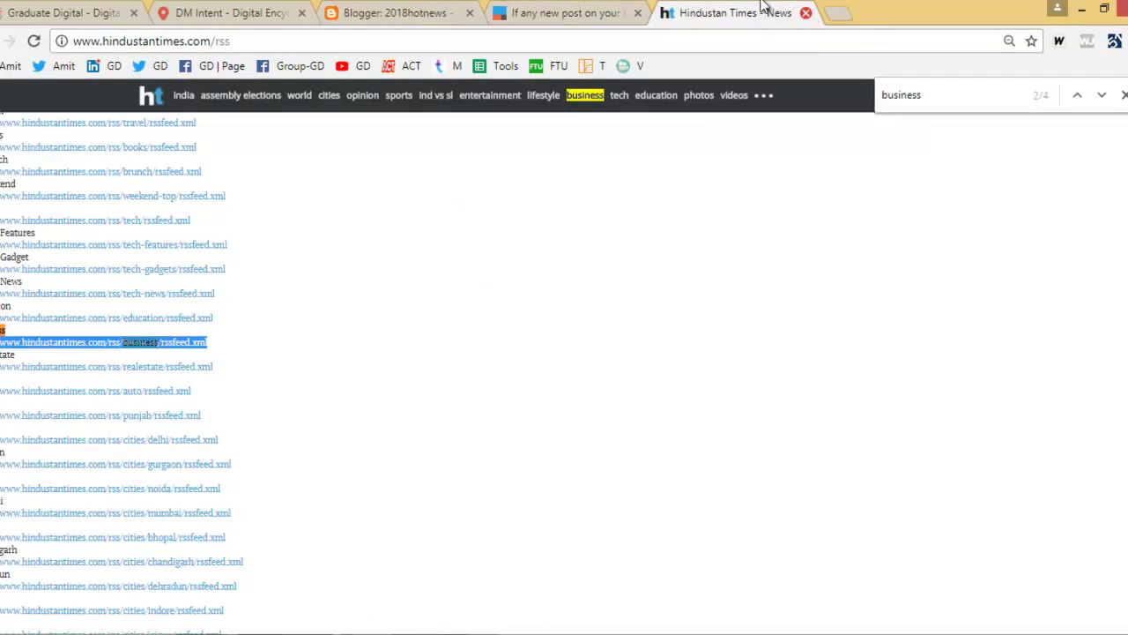
left_click(806, 14)
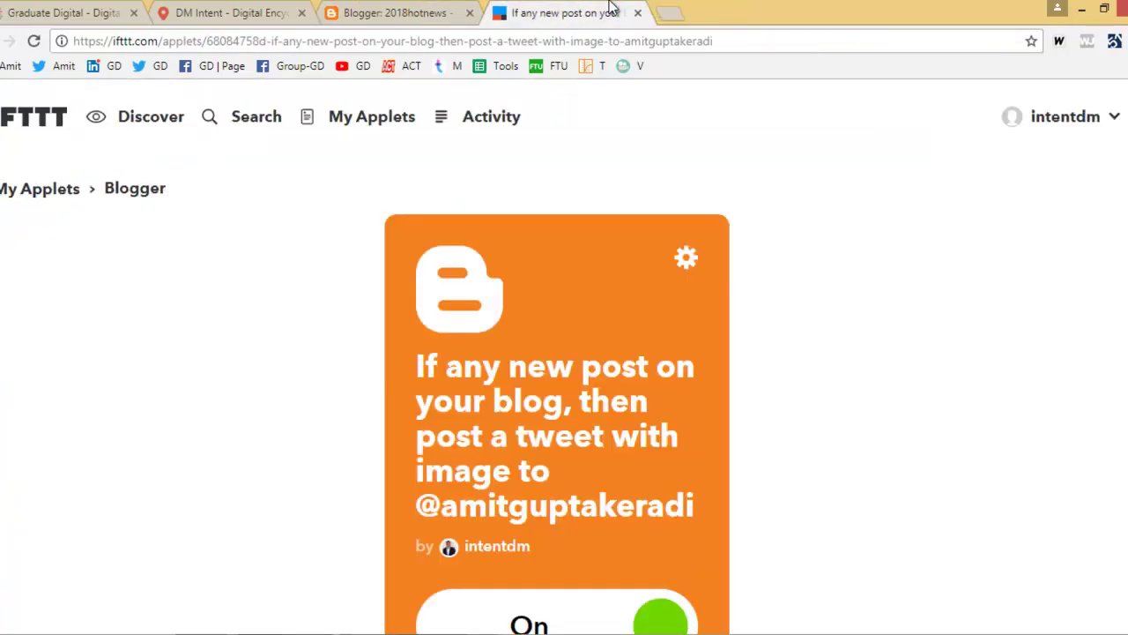
Step: Review the IFTTT applets overview alongside the Blogger post list and the DM Intent and Graduate Digital sites
left_click(371, 119)
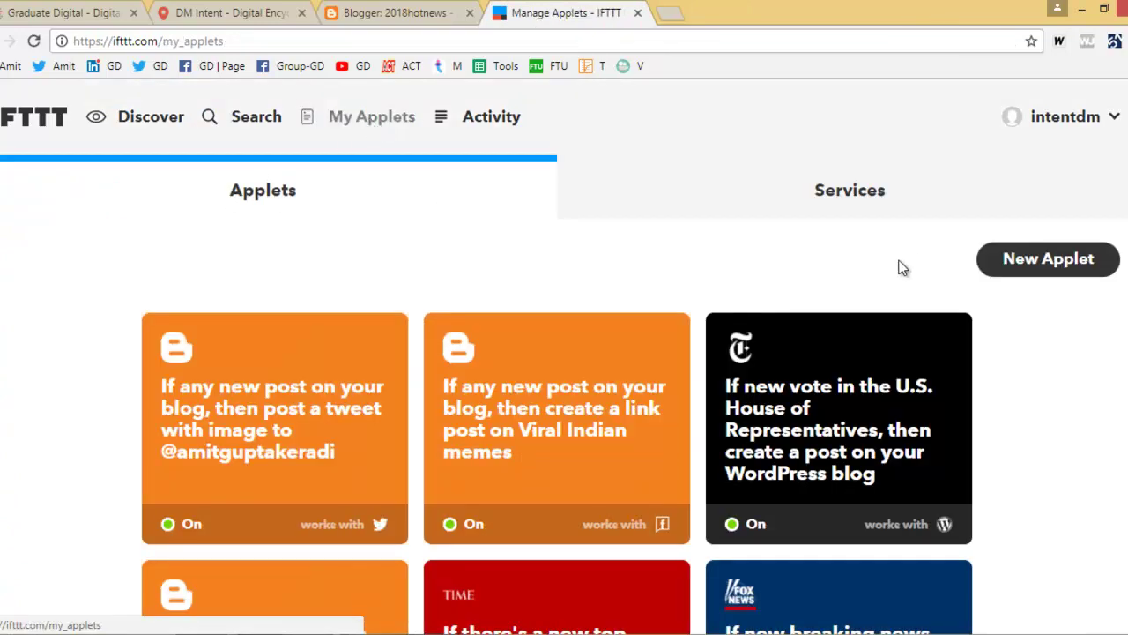
left_click(404, 7)
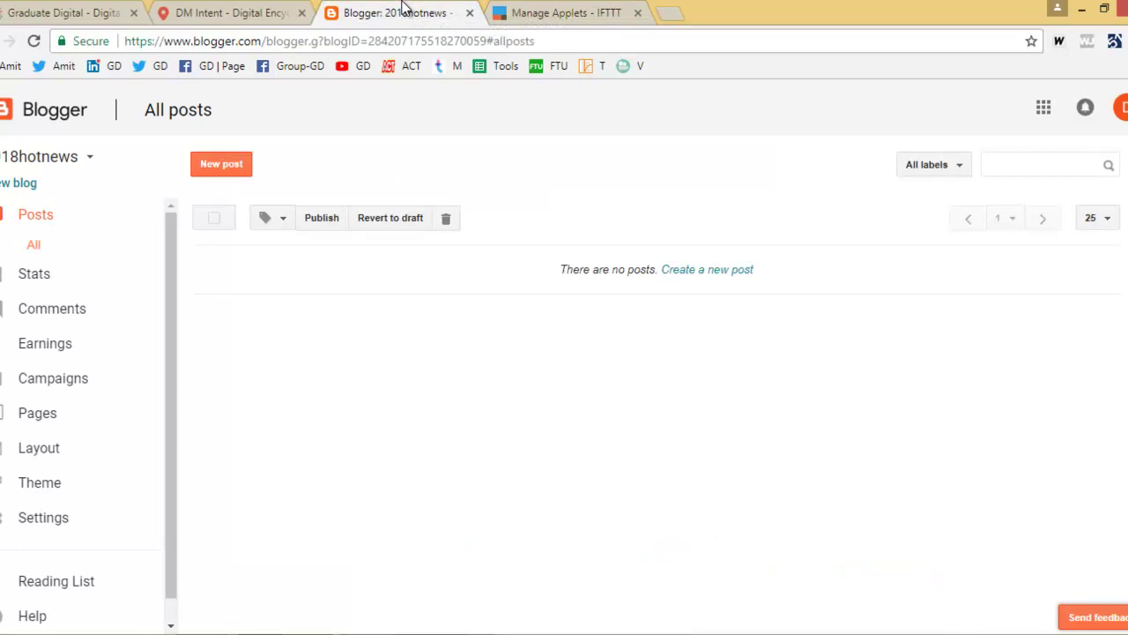
left_click(231, 11)
left_click(67, 10)
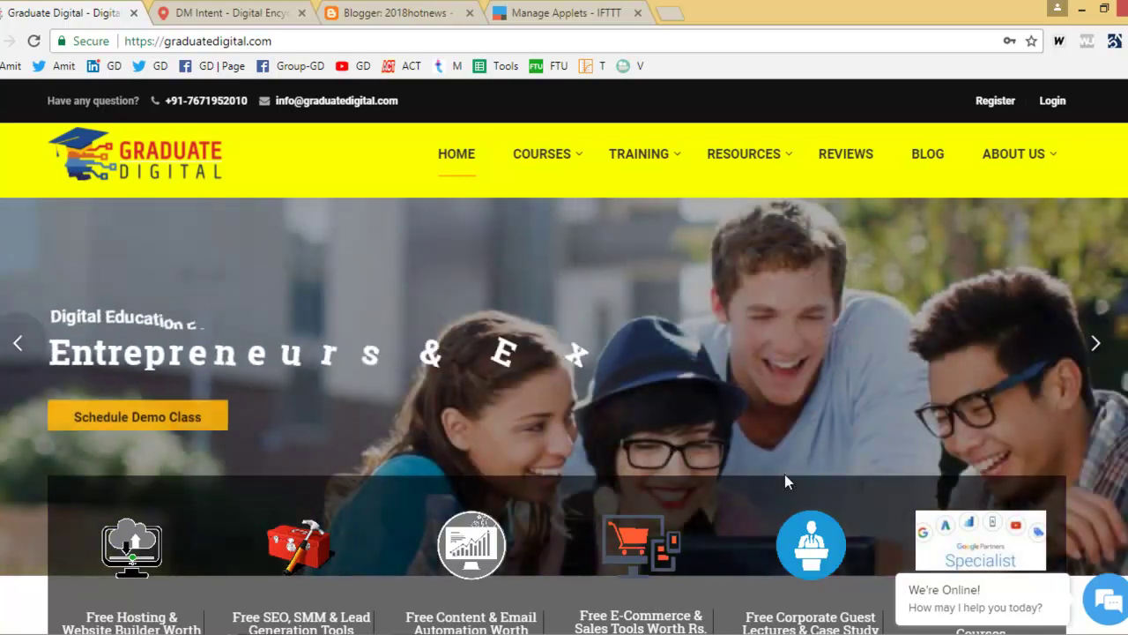
left_click(535, 13)
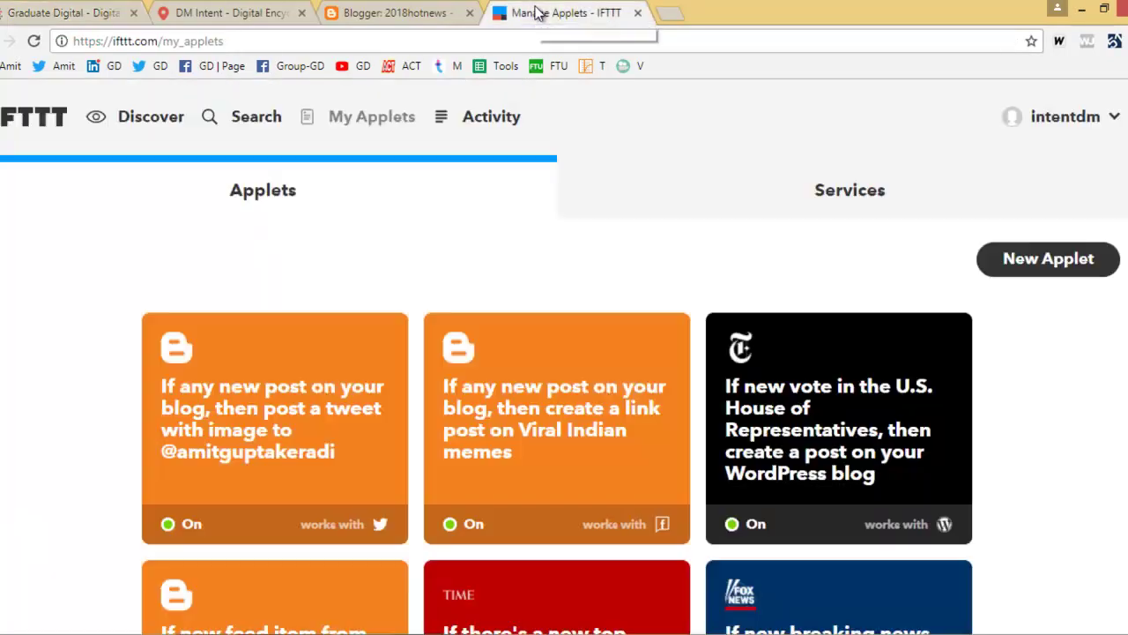
left_click(430, 9)
left_click(560, 13)
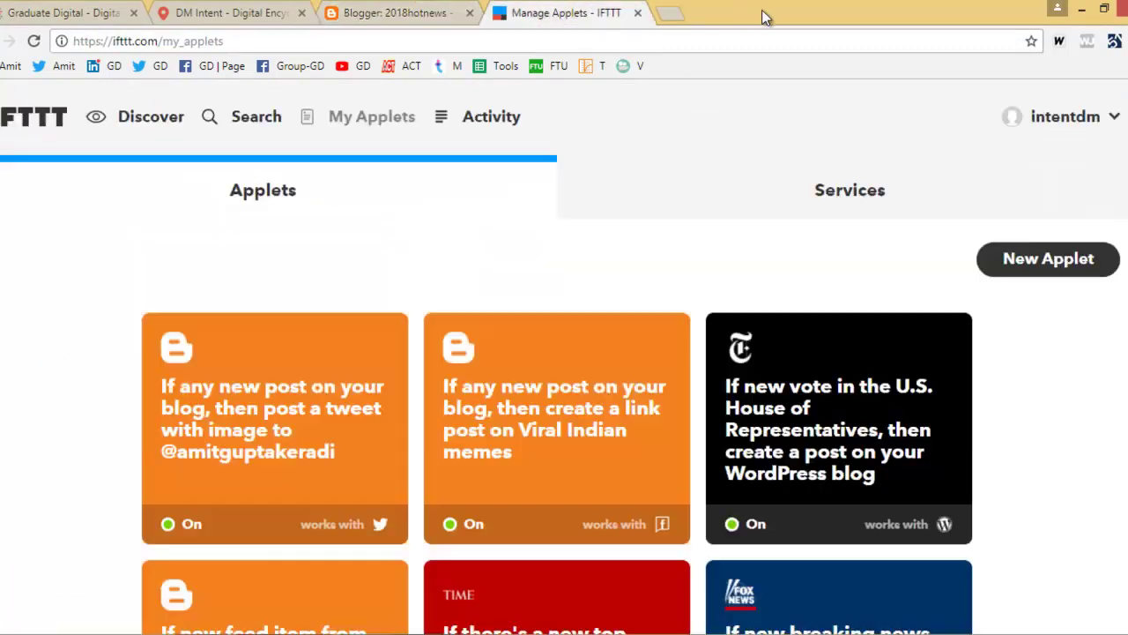
left_click(39, 12)
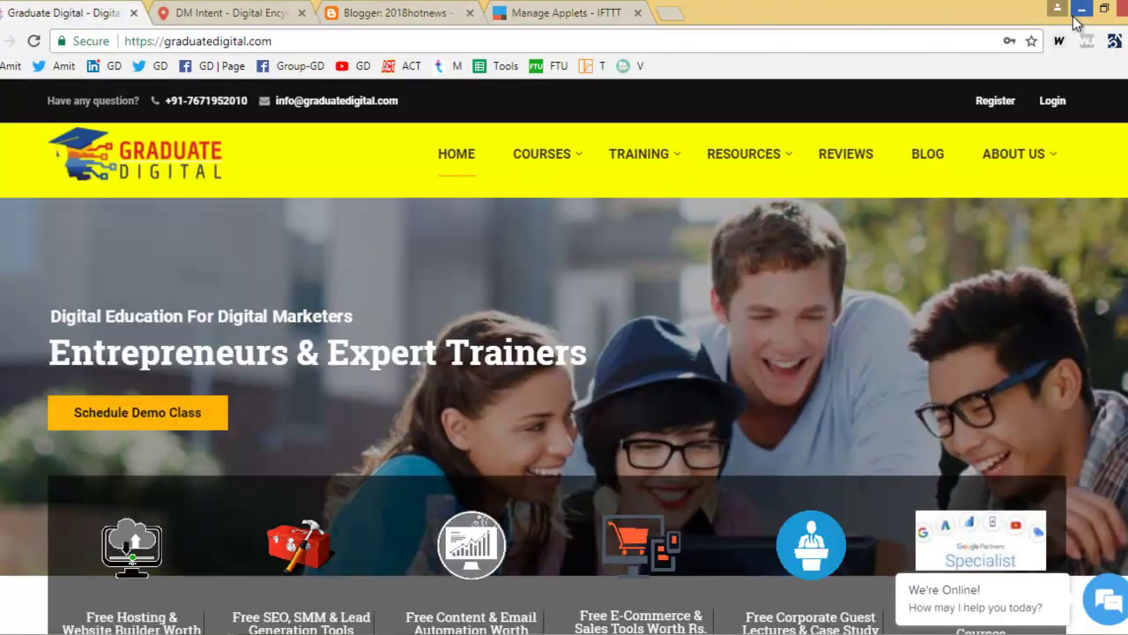